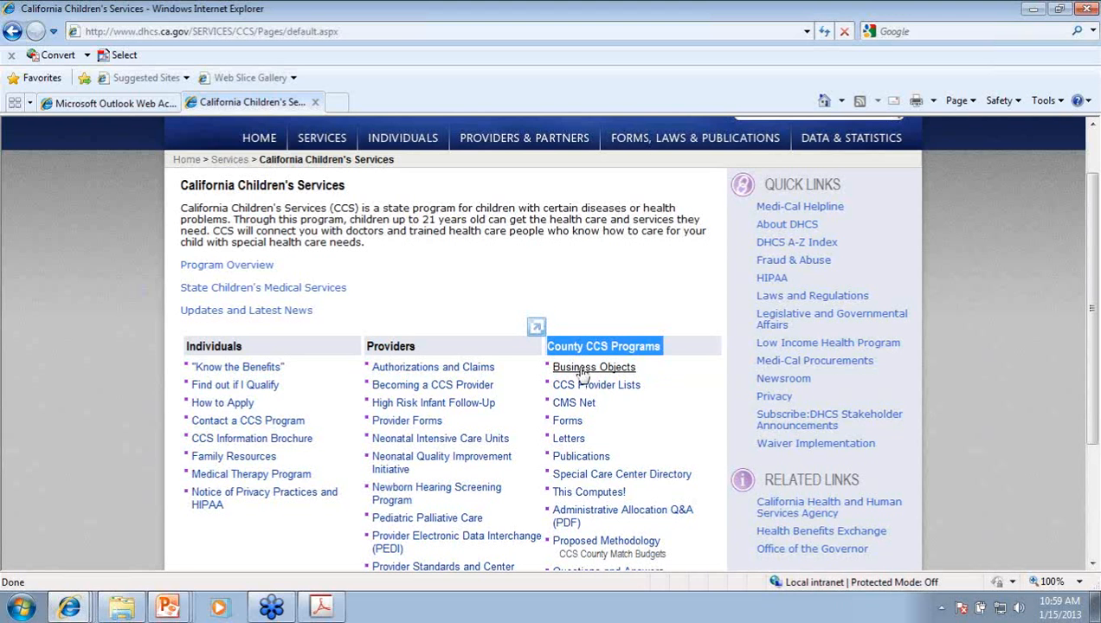
Step: Open the Business Objects page under County CCS Programs and scroll down to its Websites links
left_click(578, 370)
scroll(672, 413, "down", 5)
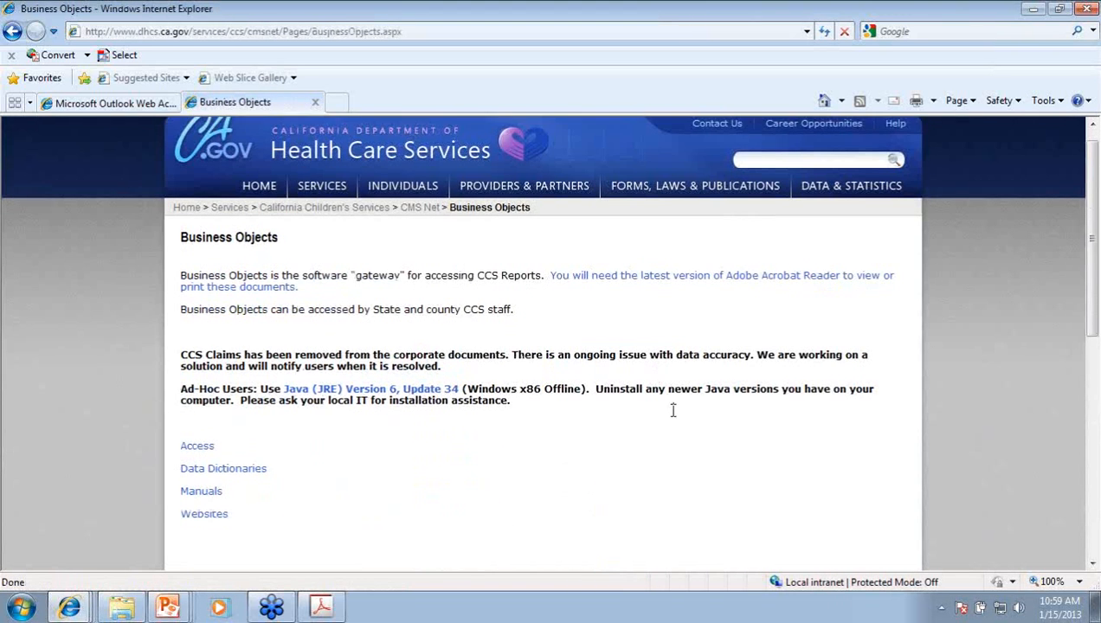
scroll(696, 407, "down", 4)
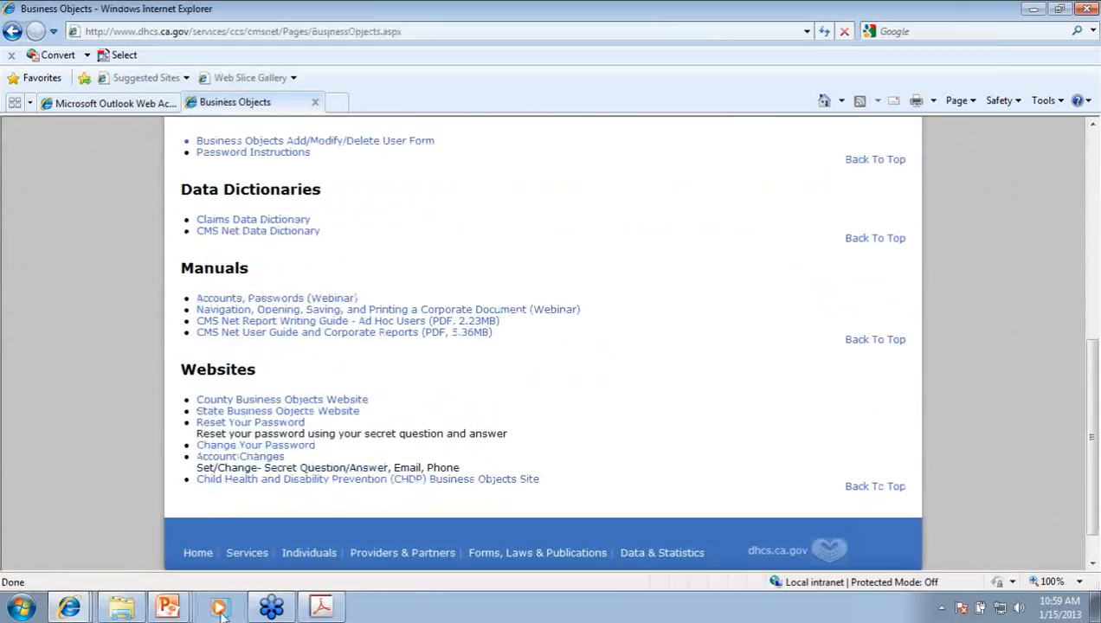
Step: Bring up the PowerPoint taskbar window list, then dismiss it
right_click(171, 606)
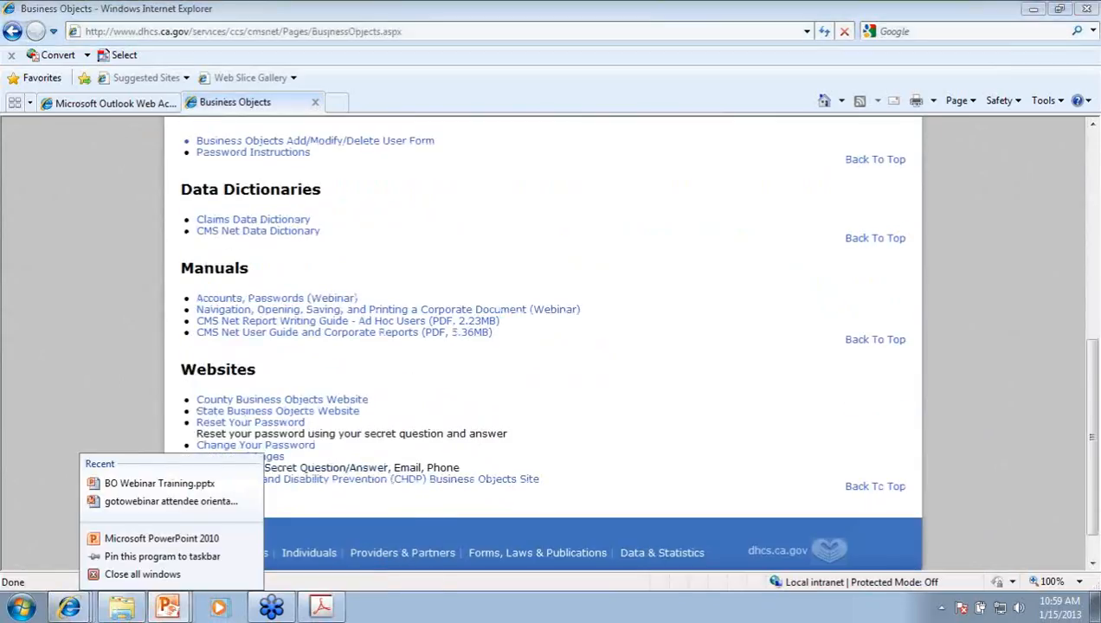
left_click(171, 607)
mouse_move(171, 608)
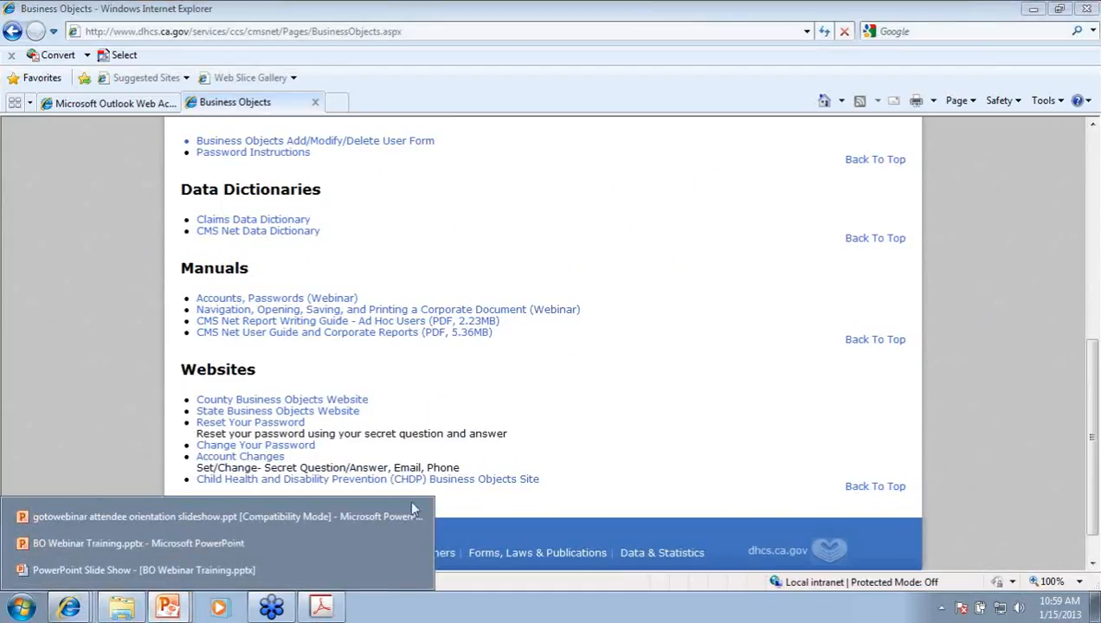
Step: Start the BO Webinar Training slide show and advance to the Today's Training slide
left_click(66, 543)
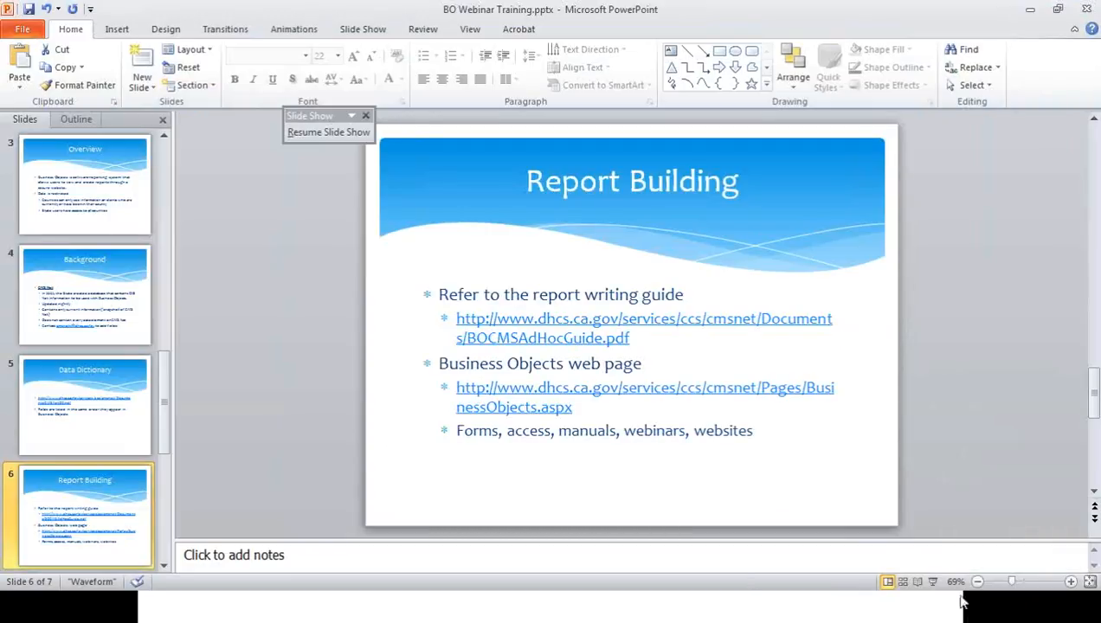
left_click(933, 582)
left_click(933, 594)
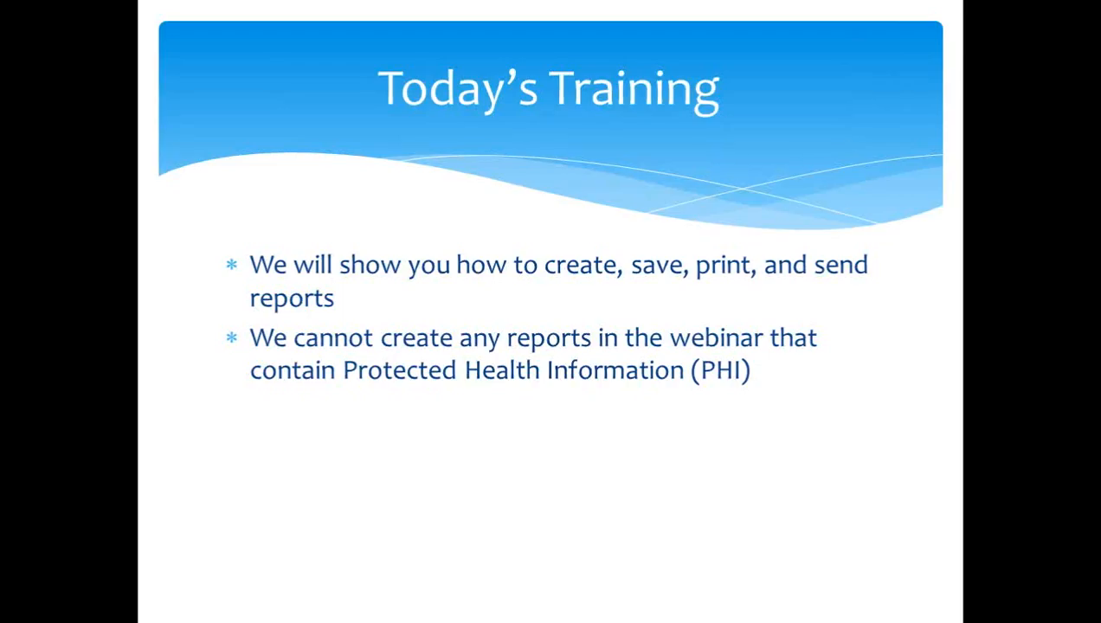
Step: Finish and exit the slide show, returning to the Business Objects page in Internet Explorer
left_click(999, 219)
left_click(998, 219)
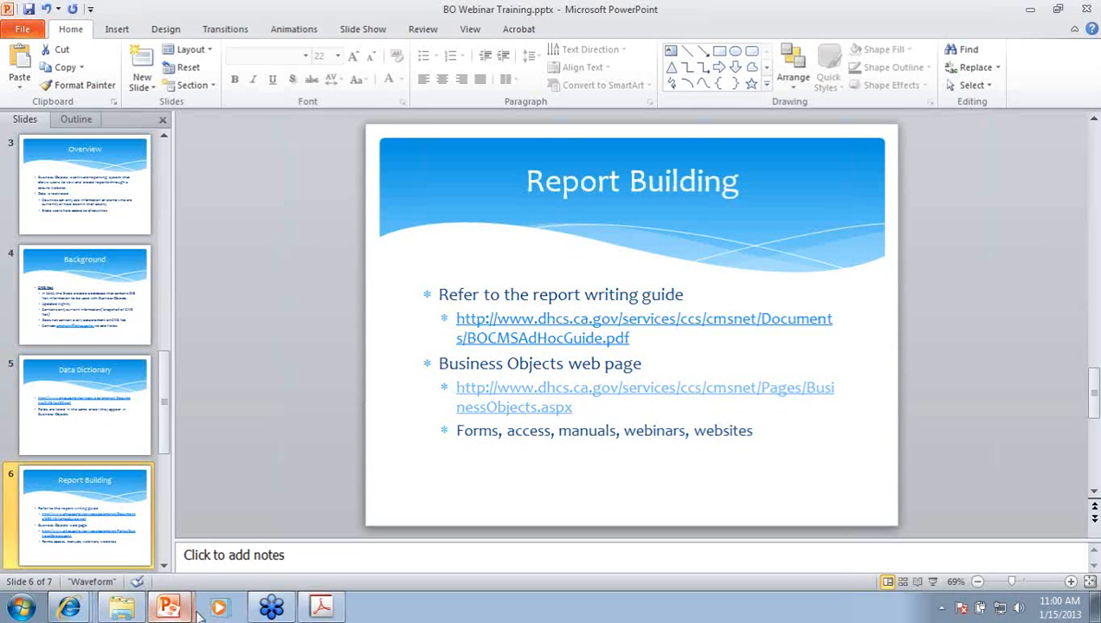
mouse_move(85, 613)
left_click(95, 569)
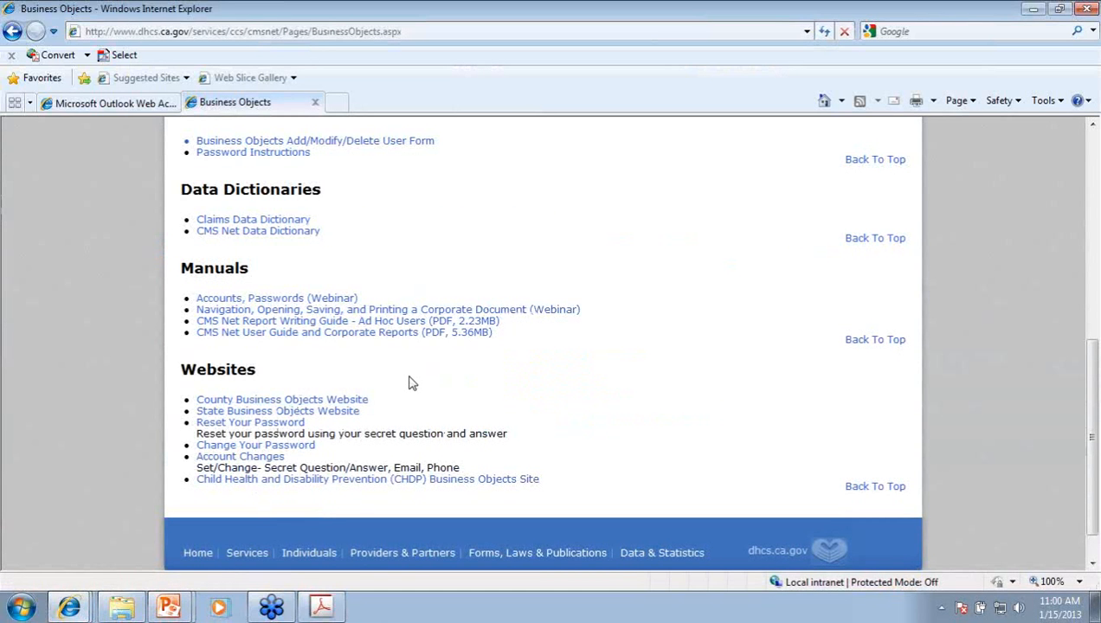
Step: Scroll to the Websites section and open the County Business Objects Website
scroll(411, 383, "up", 8)
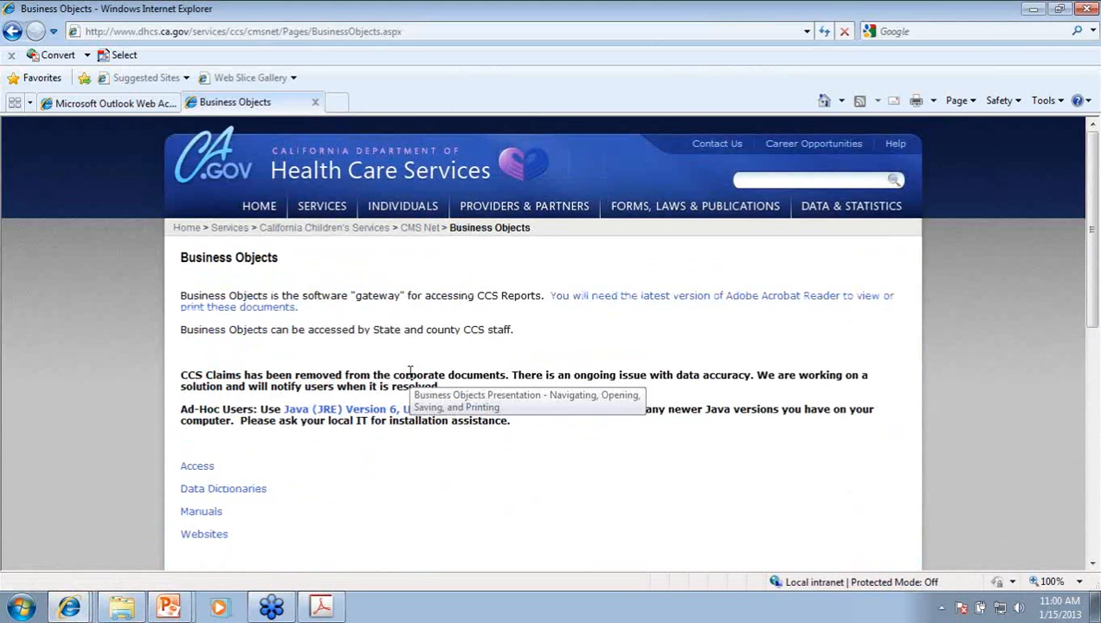
left_click_drag(285, 263, 180, 258)
scroll(351, 389, "down", 1)
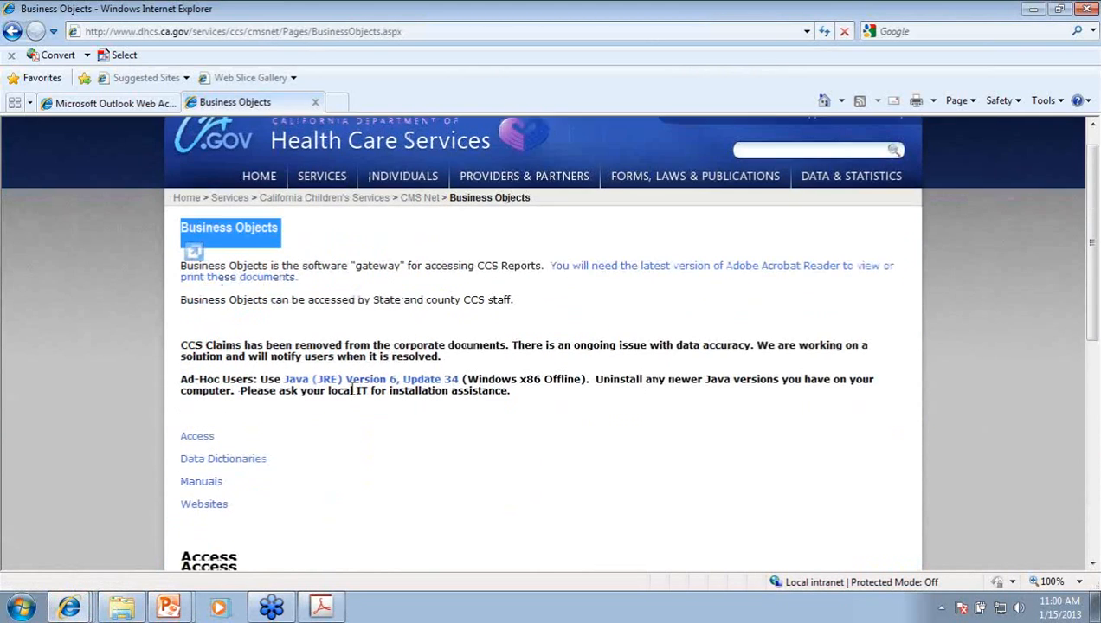
scroll(351, 398, "down", 5)
left_click_drag(176, 439, 245, 444)
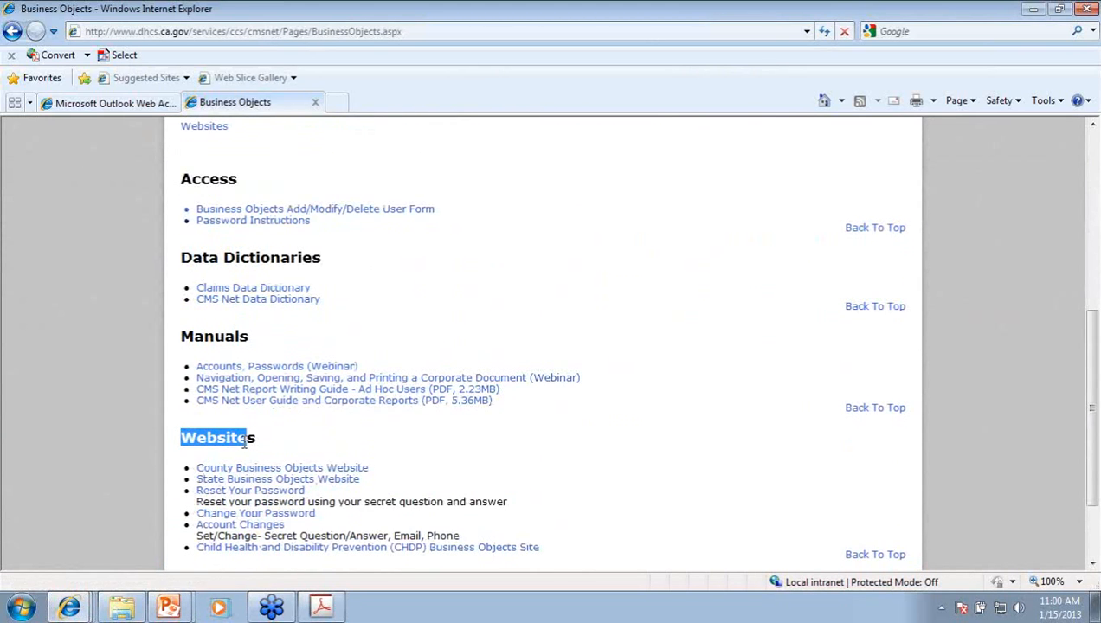
left_click(358, 447)
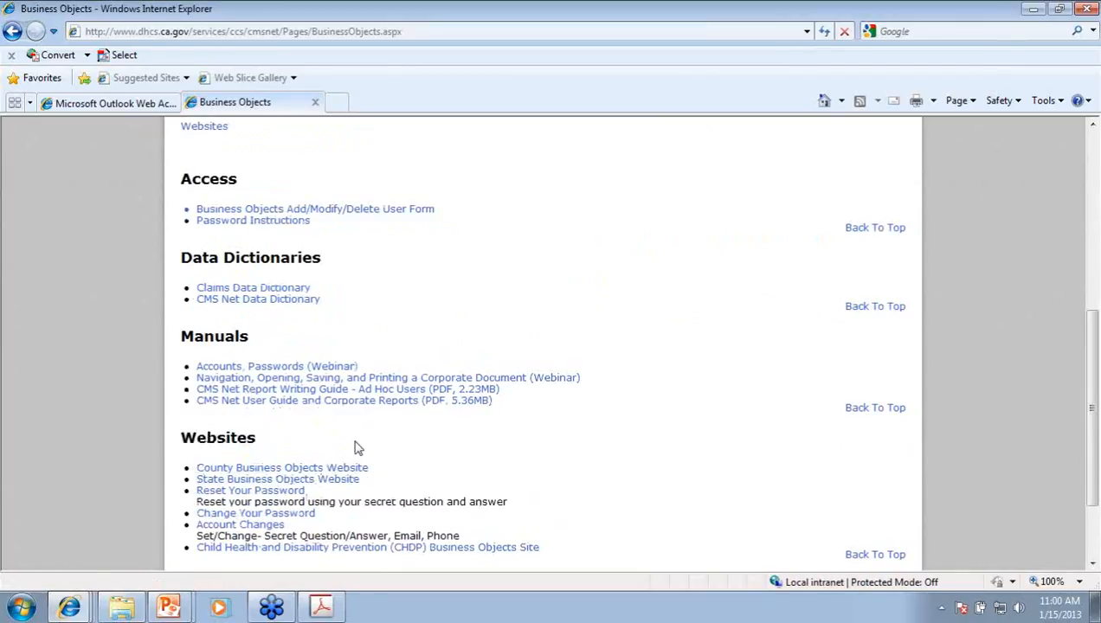
left_click(320, 472)
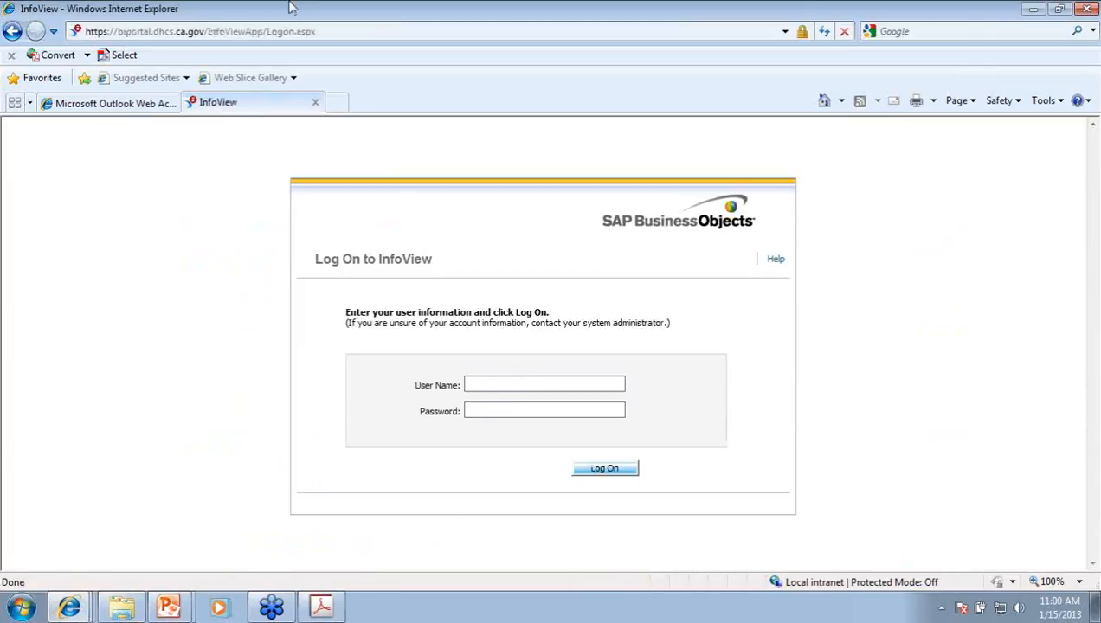
Step: Go back to the Business Objects page via the Back history and open the State Business Objects Website
left_click(11, 31)
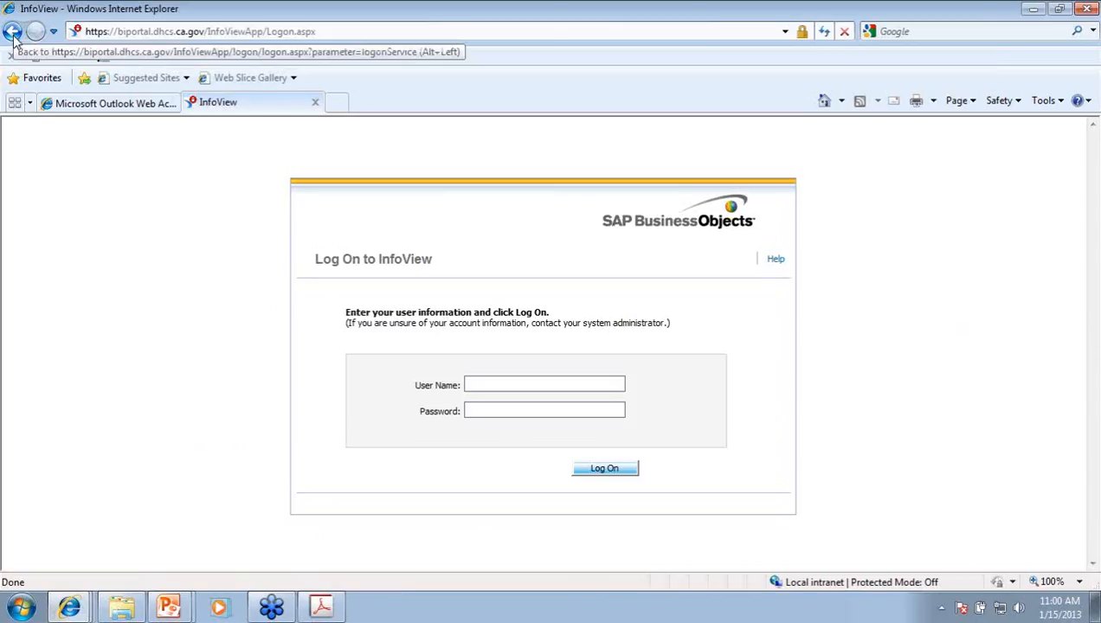
left_click(12, 35)
left_click(11, 31)
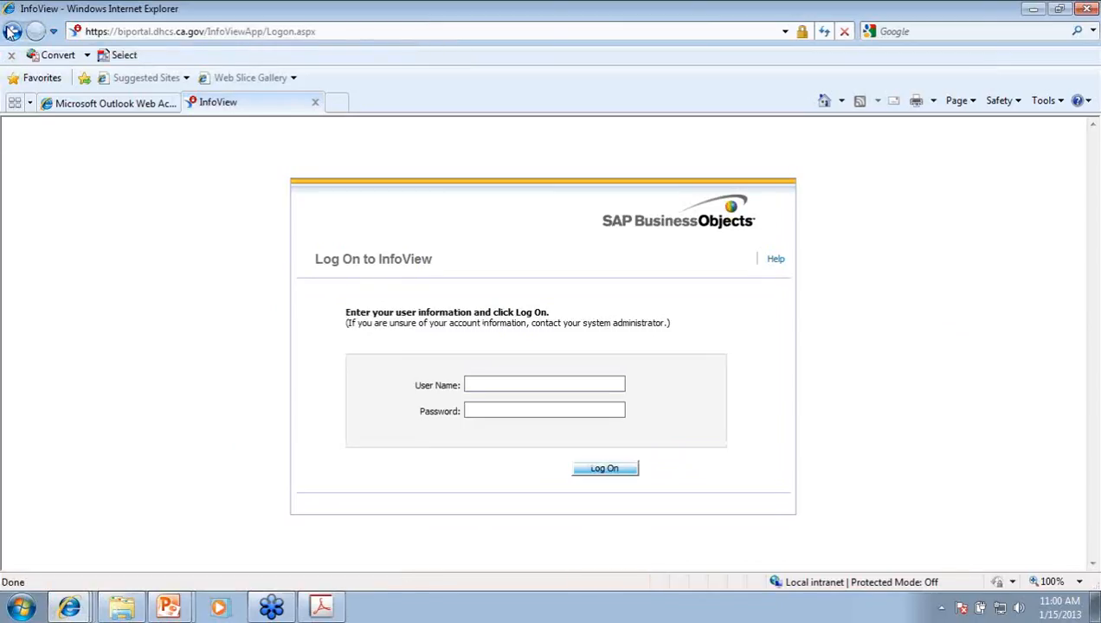
left_click(53, 31)
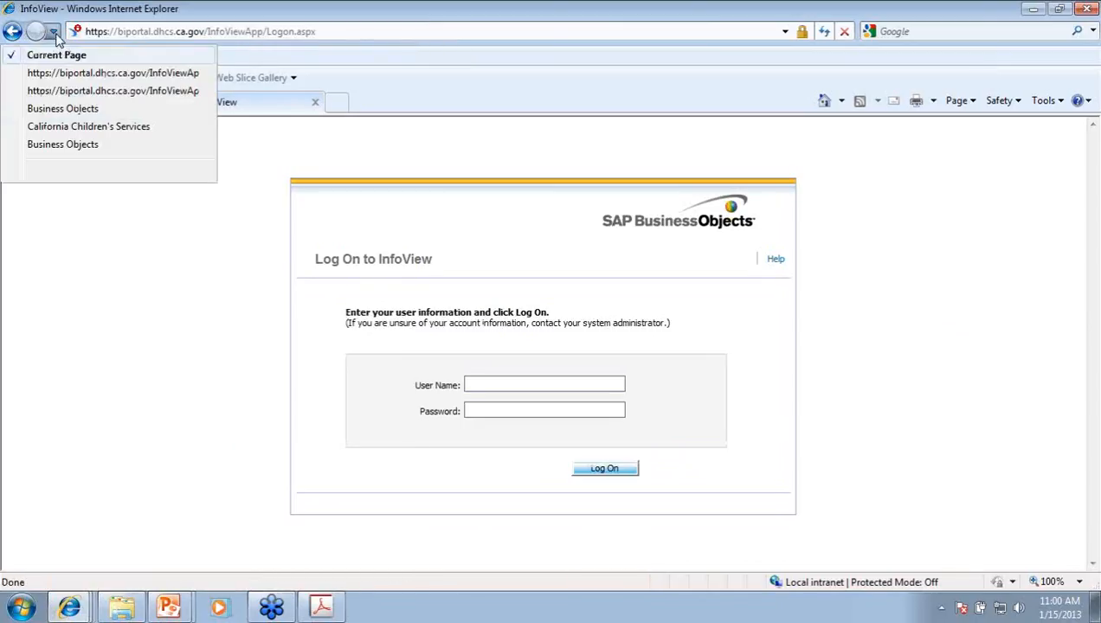
left_click(59, 110)
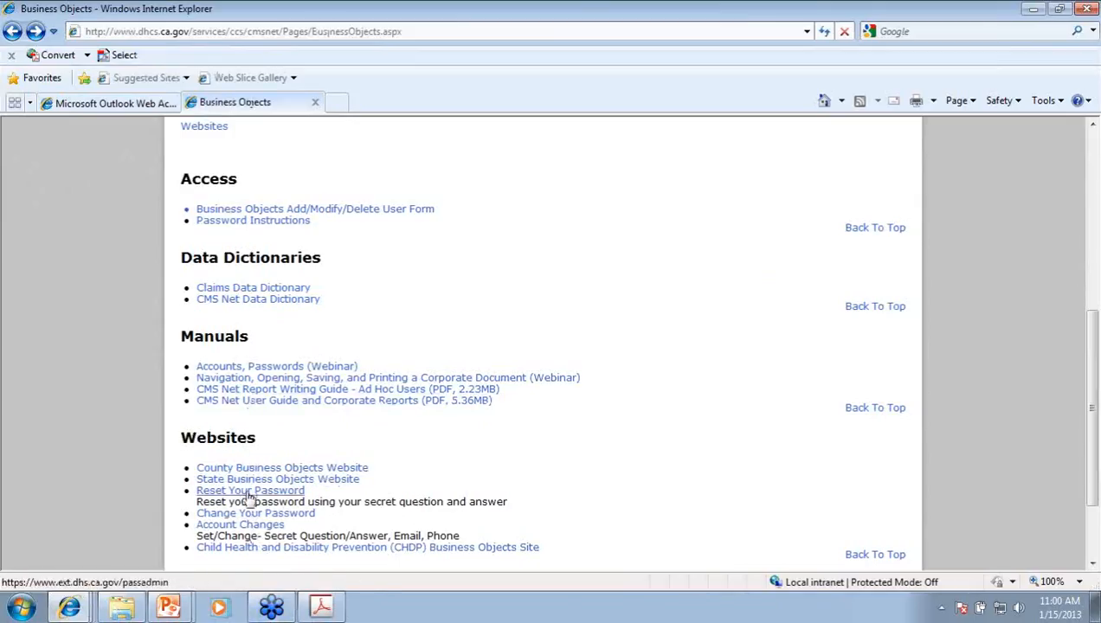
left_click(247, 482)
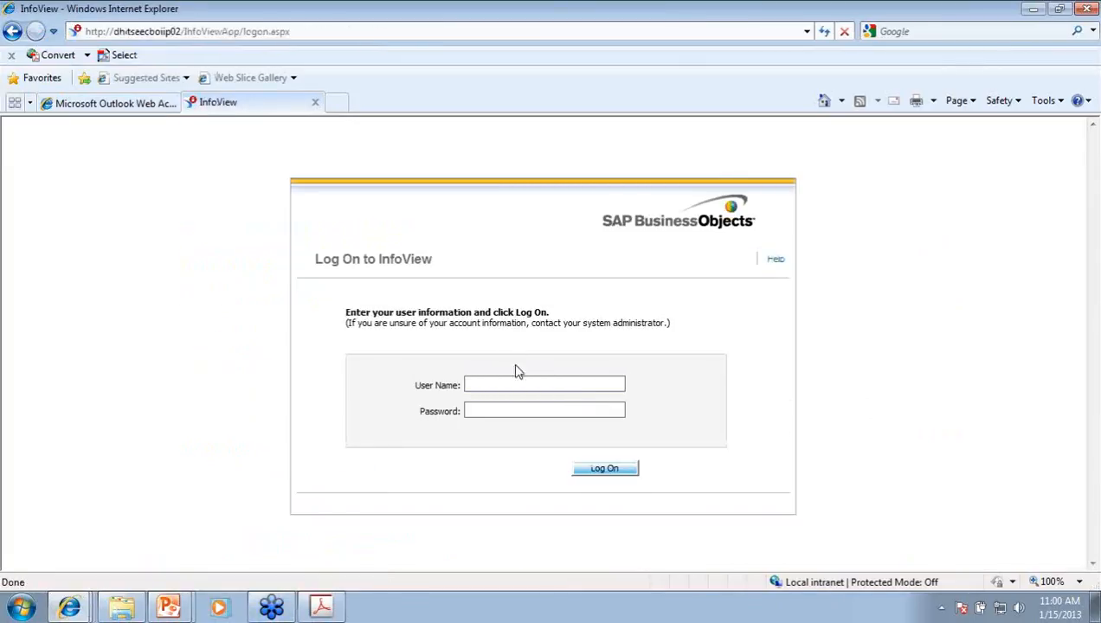
Step: Enter the user name and password on the State InfoView log-on form and log on
left_click(516, 384)
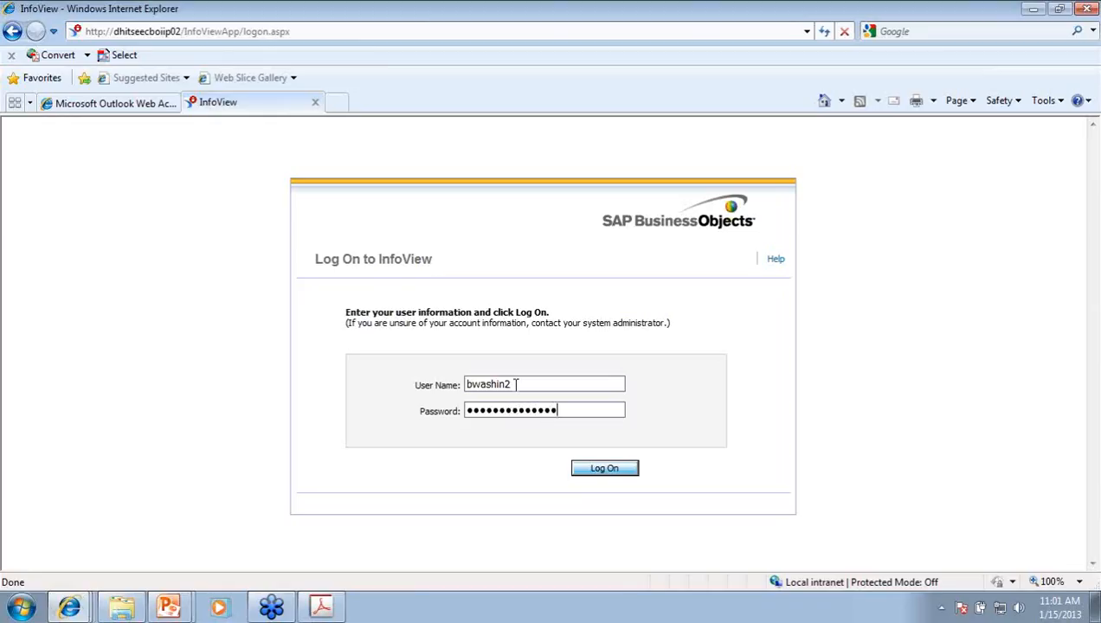
left_click(596, 472)
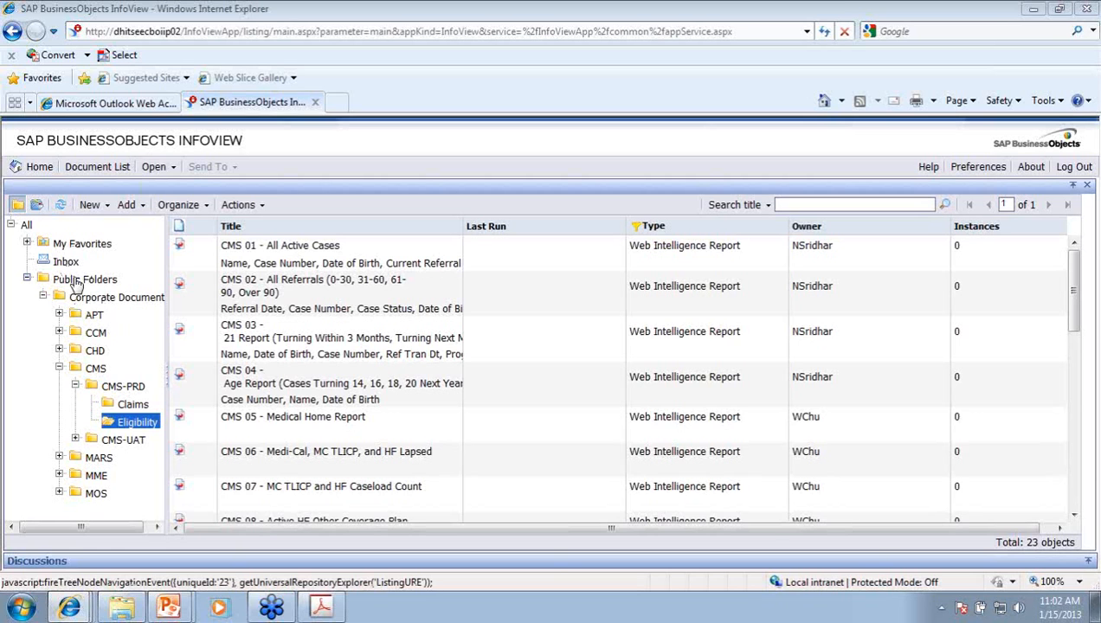
Step: Collapse and re-expand Public Folders, then open the New dropdown's creation options
left_click(27, 280)
left_click(28, 280)
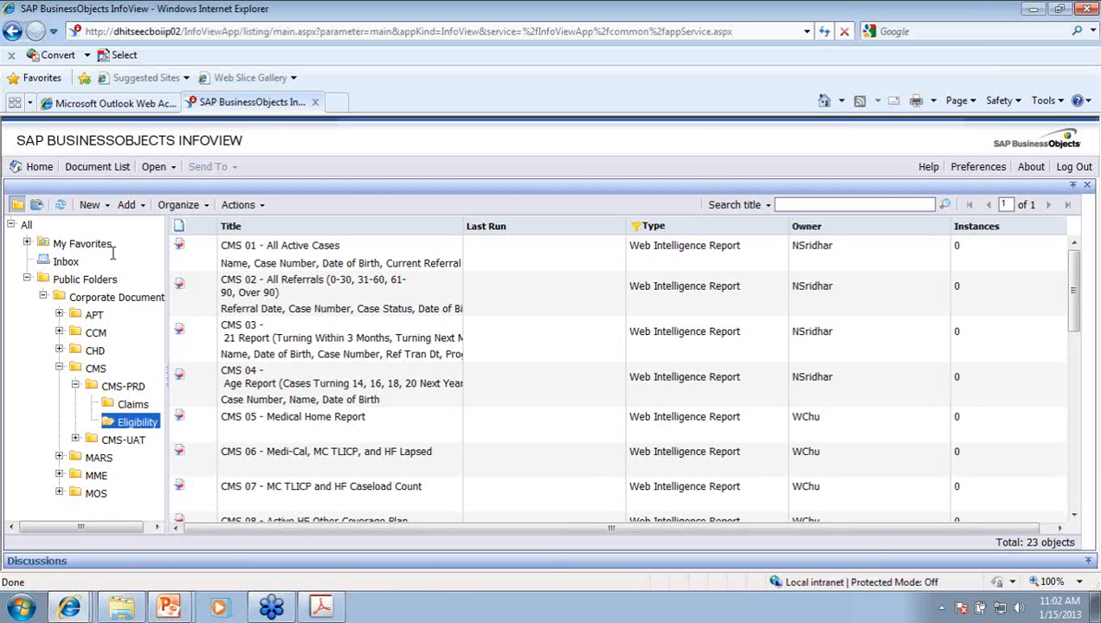
left_click(107, 207)
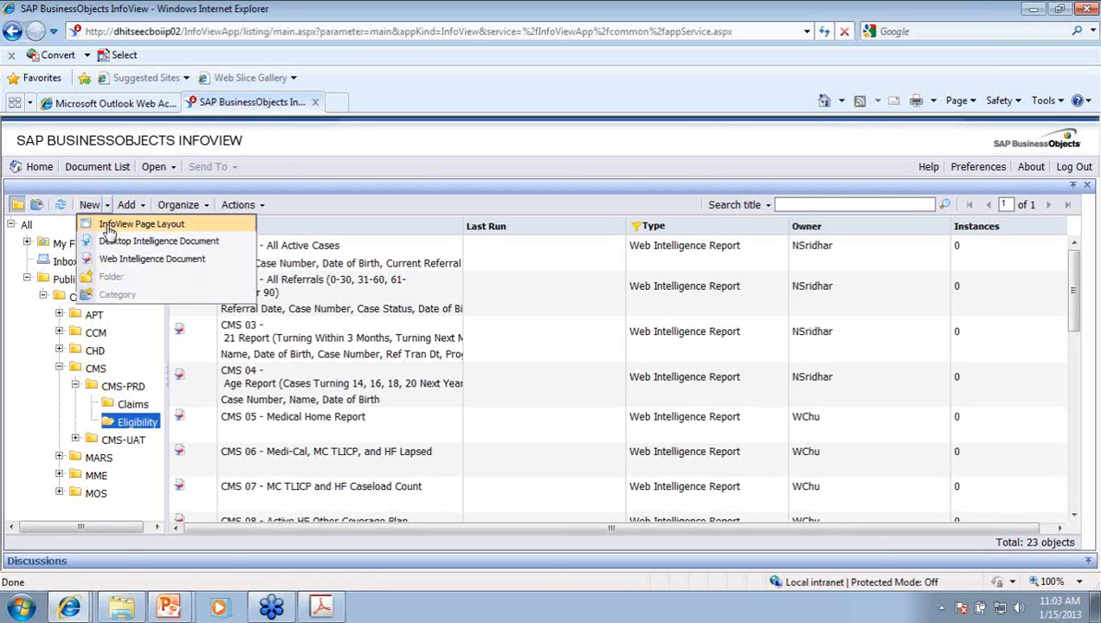
Step: Create a new Web Intelligence document based on the CMS universe
left_click(141, 262)
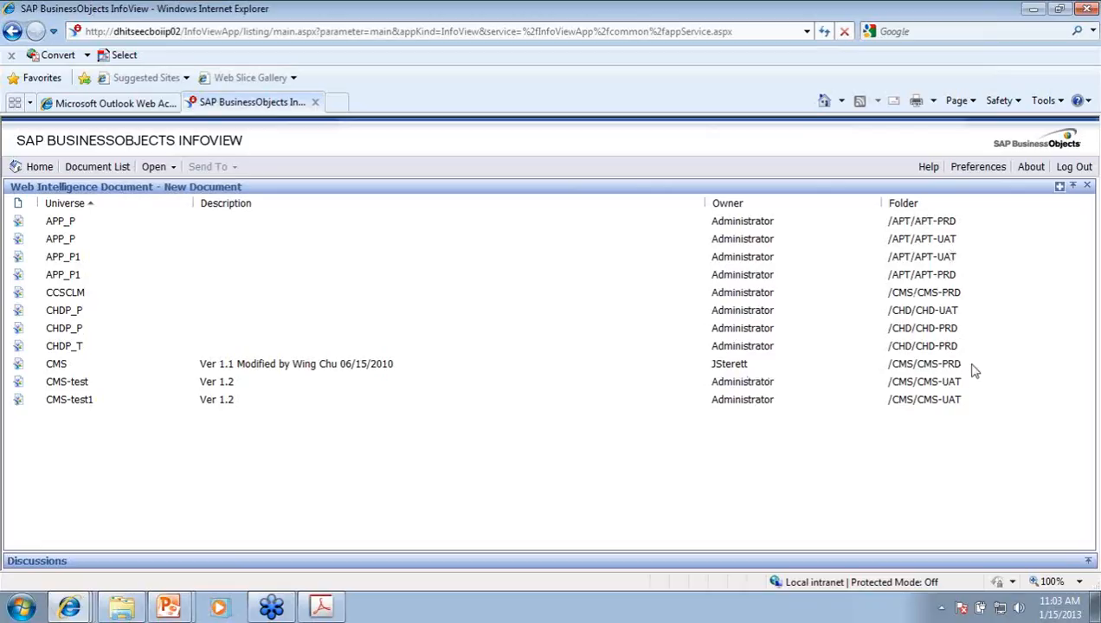
left_click_drag(963, 365, 889, 368)
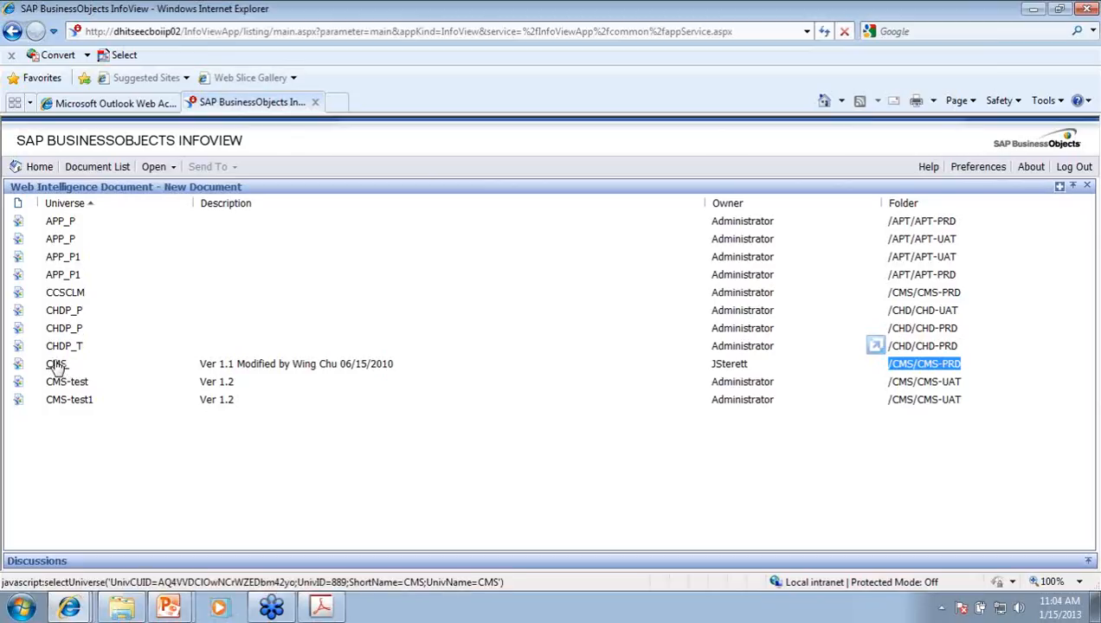
left_click(76, 399)
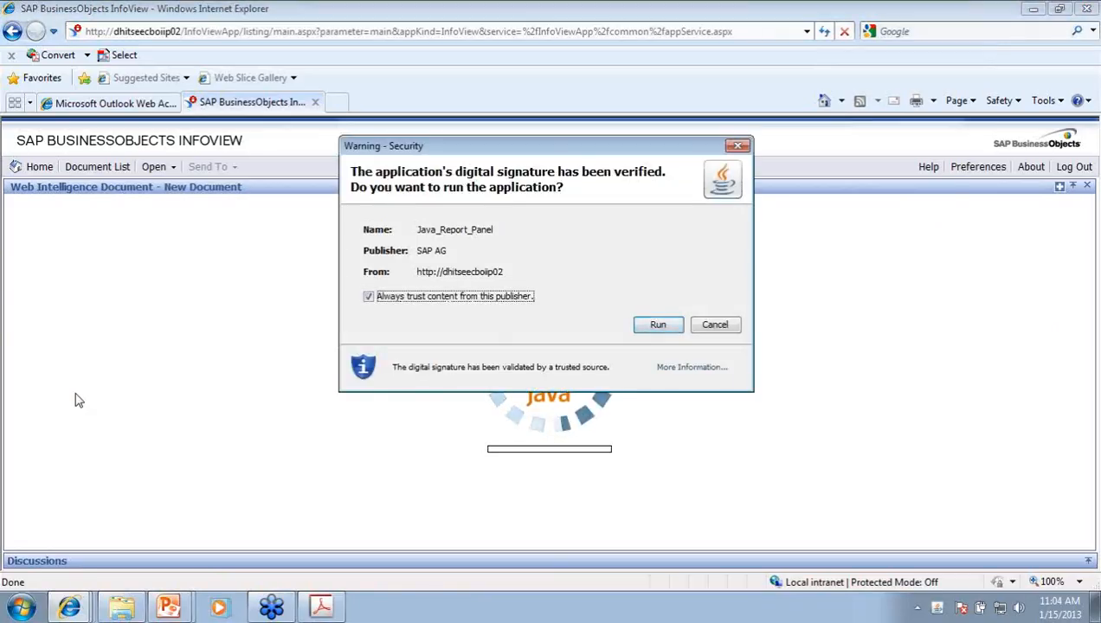
Step: Allow the Java_Report_Panel application to run so the query panel loads
left_click(653, 328)
left_click(658, 326)
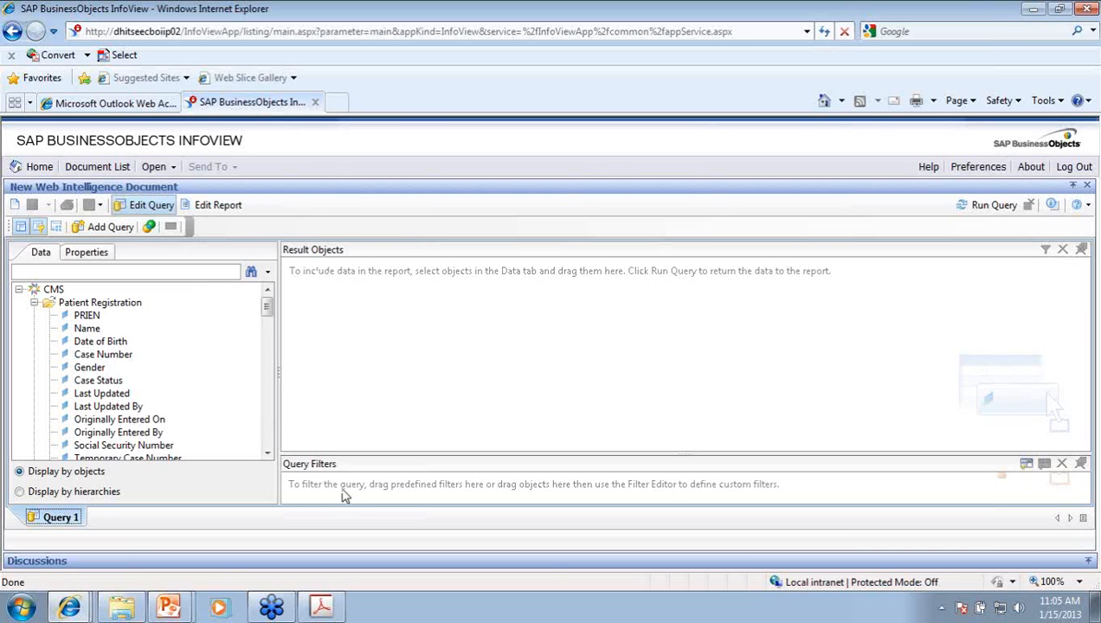
Step: Enlarge the Query Filters area and collapse the Patient Registration folder to review CMS folders
left_click_drag(389, 454, 392, 373)
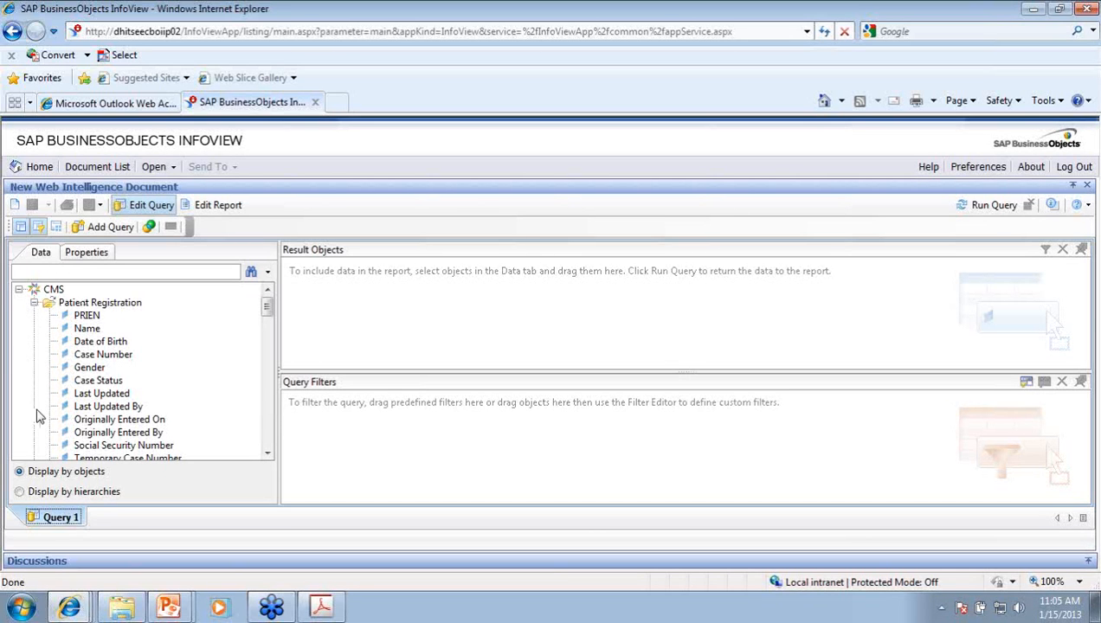
left_click(33, 304)
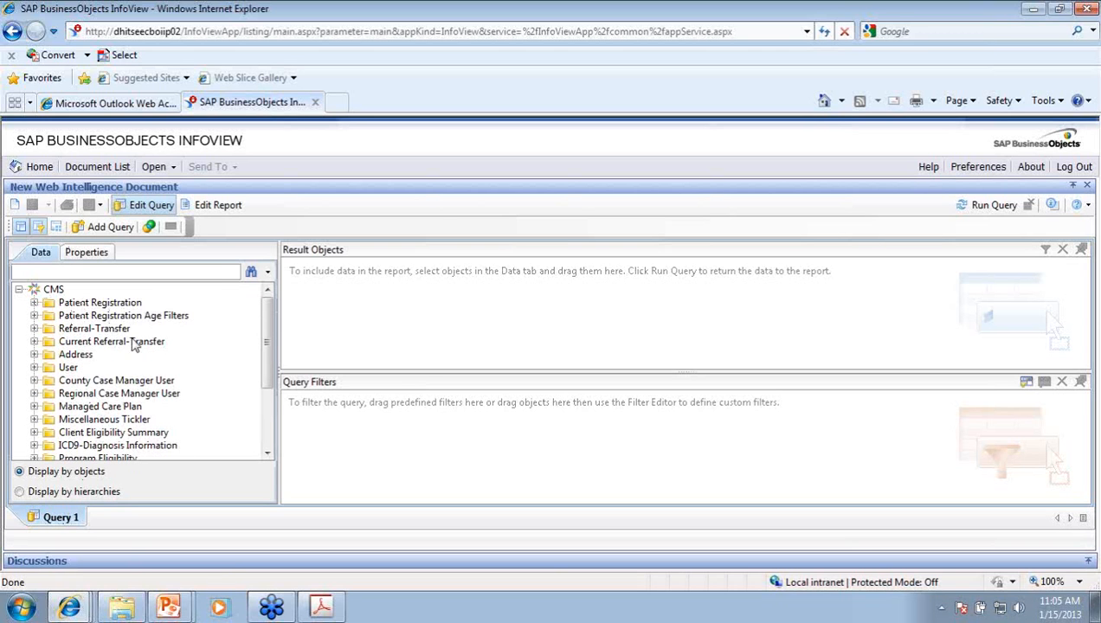
scroll(142, 344, "down", 2)
scroll(143, 345, "up", 2)
Step: Expand Patient Registration to show fields like Name, Case Number and Case Status
left_click(35, 303)
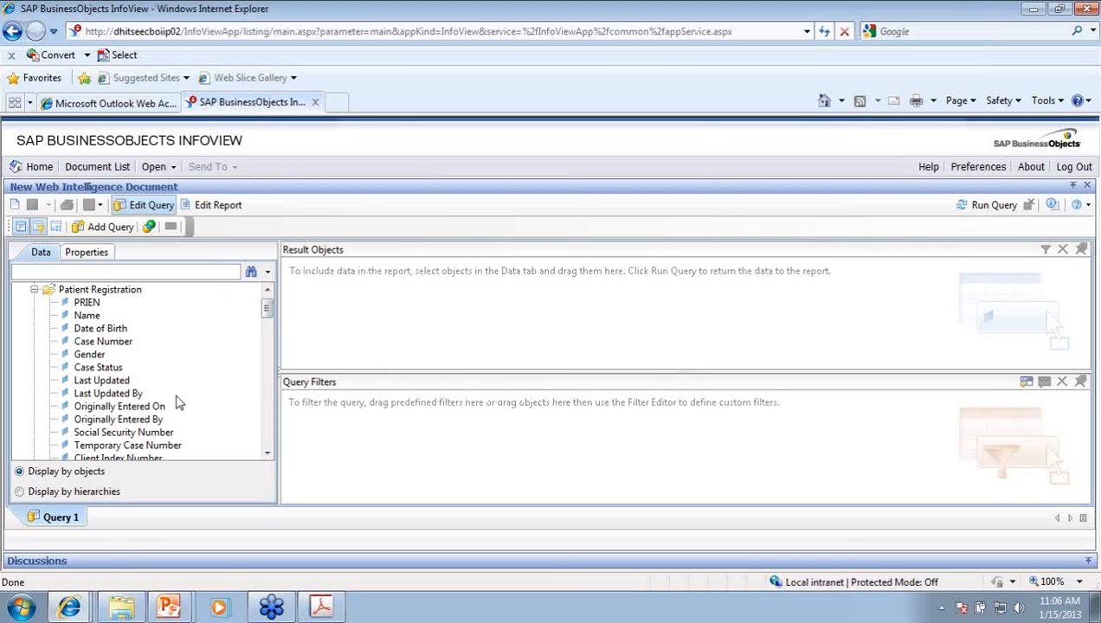
Step: Add Case Status to Result Objects and as an In list query filter
double_click(87, 369)
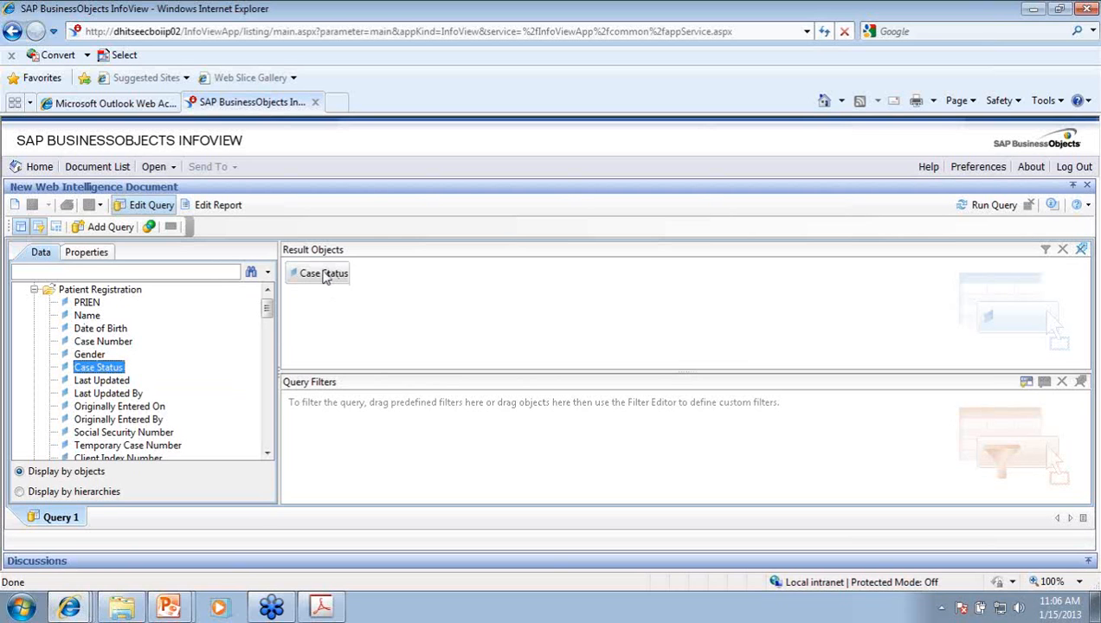
mouse_move(325, 276)
left_mouse_down()
mouse_move(295, 296)
mouse_move(315, 288)
mouse_move(96, 351)
mouse_move(247, 313)
mouse_move(314, 274)
mouse_move(126, 345)
mouse_move(318, 273)
left_mouse_up()
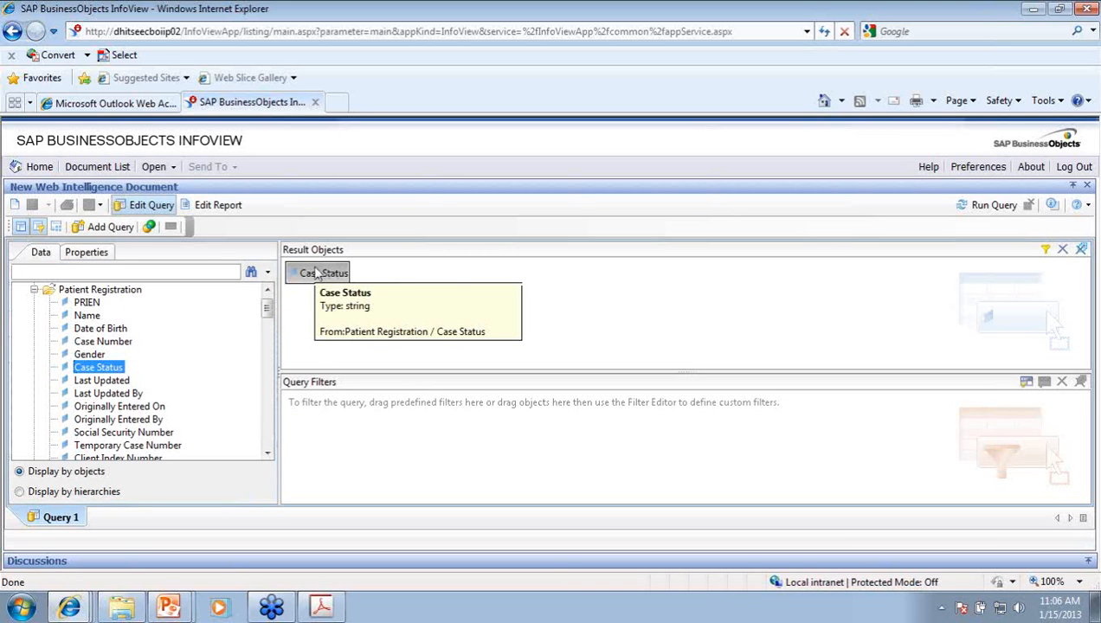
key("Delete")
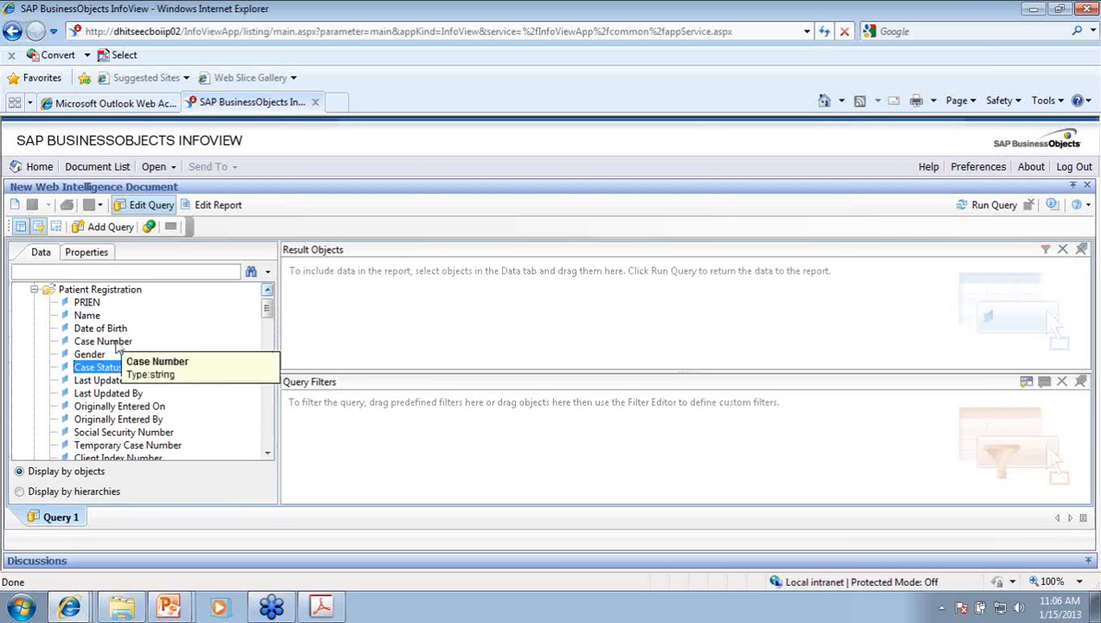
left_click_drag(97, 373, 336, 301)
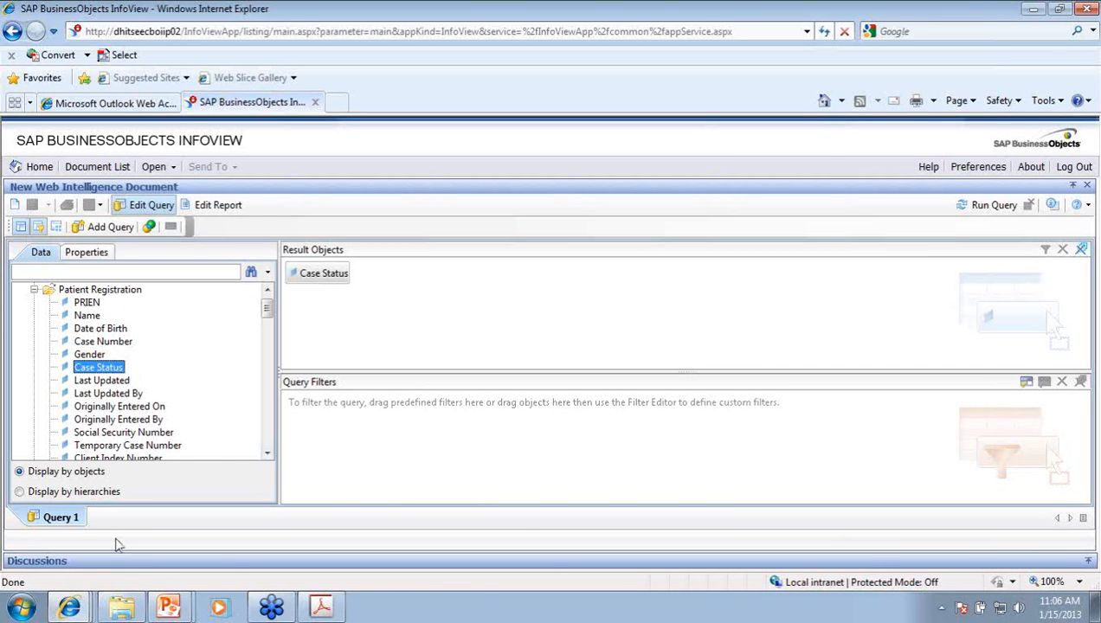
left_click_drag(110, 369, 333, 413)
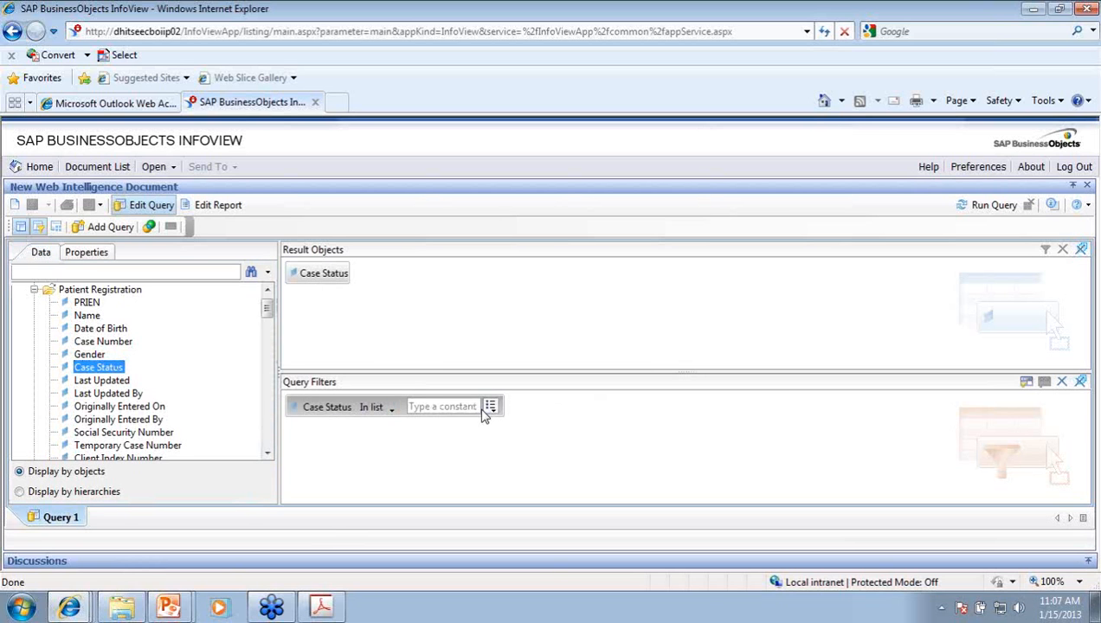
Step: Keep In list as the Case Status filter operator and choose to pick values from the list
left_click(394, 409)
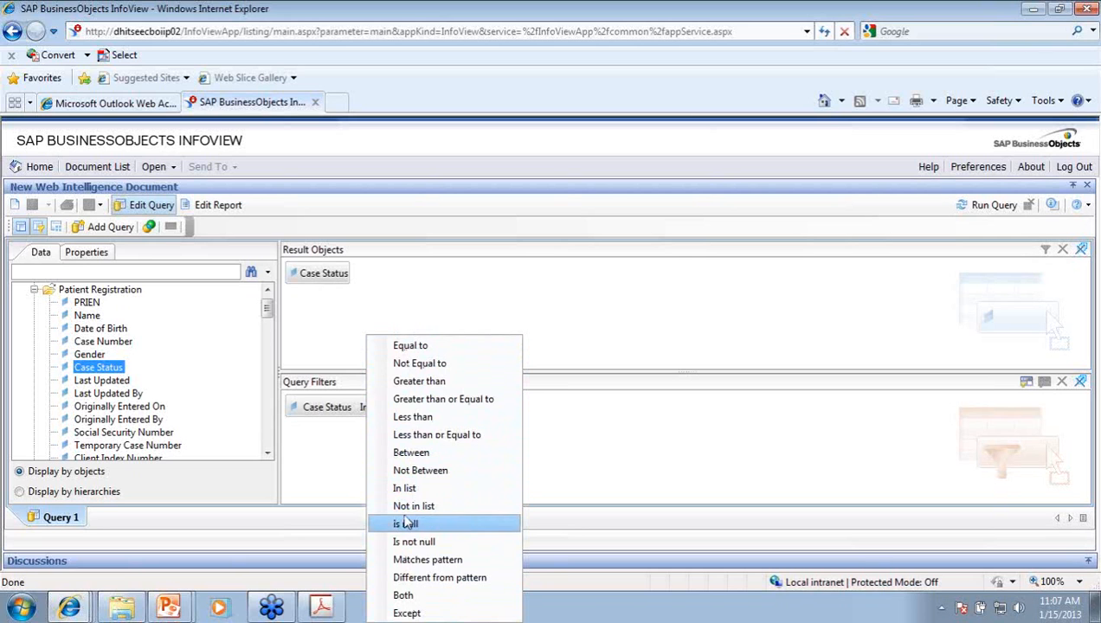
left_click(405, 489)
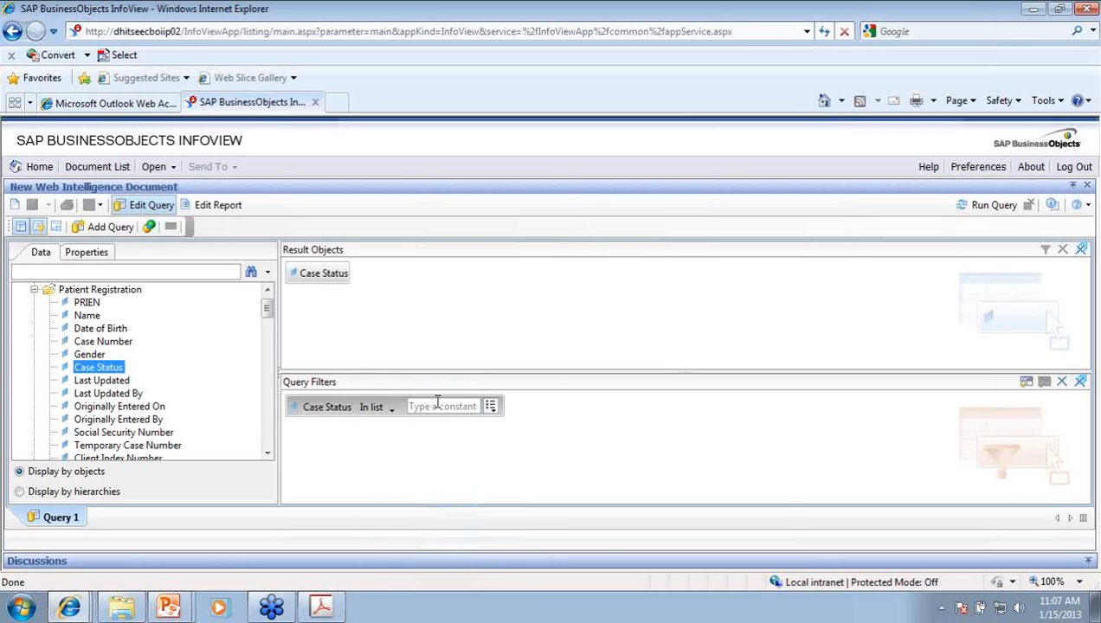
left_click(492, 408)
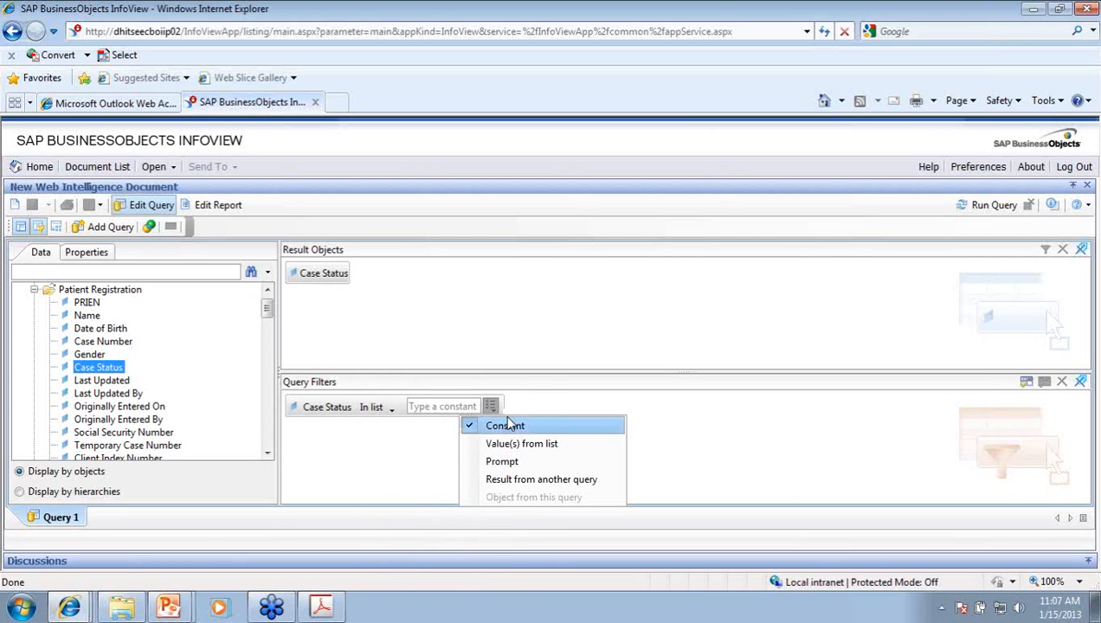
left_click(556, 412)
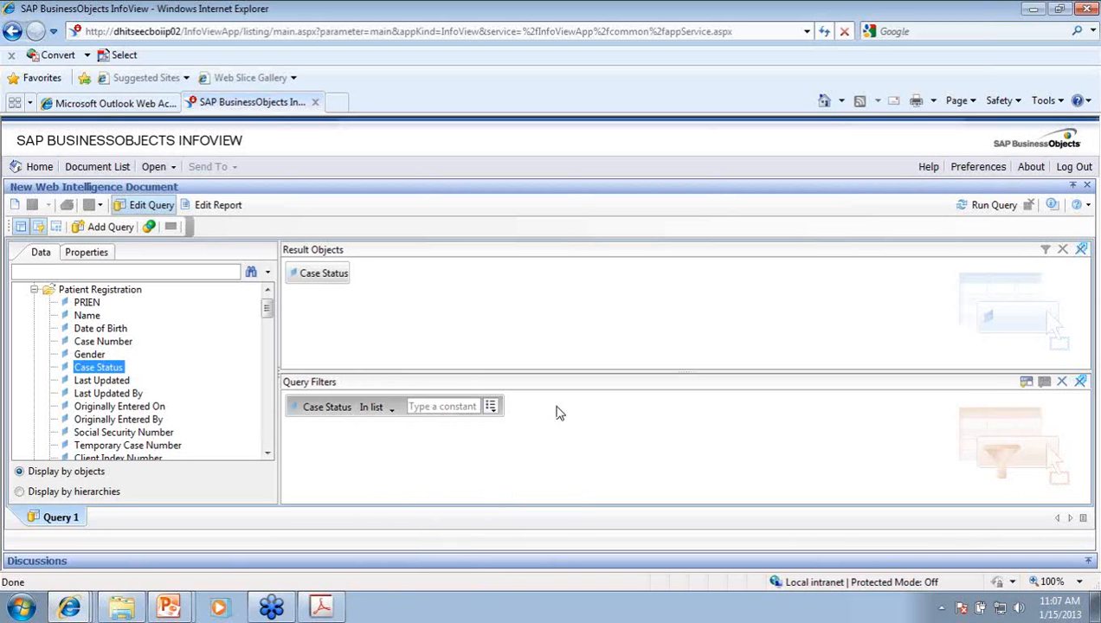
left_click(490, 408)
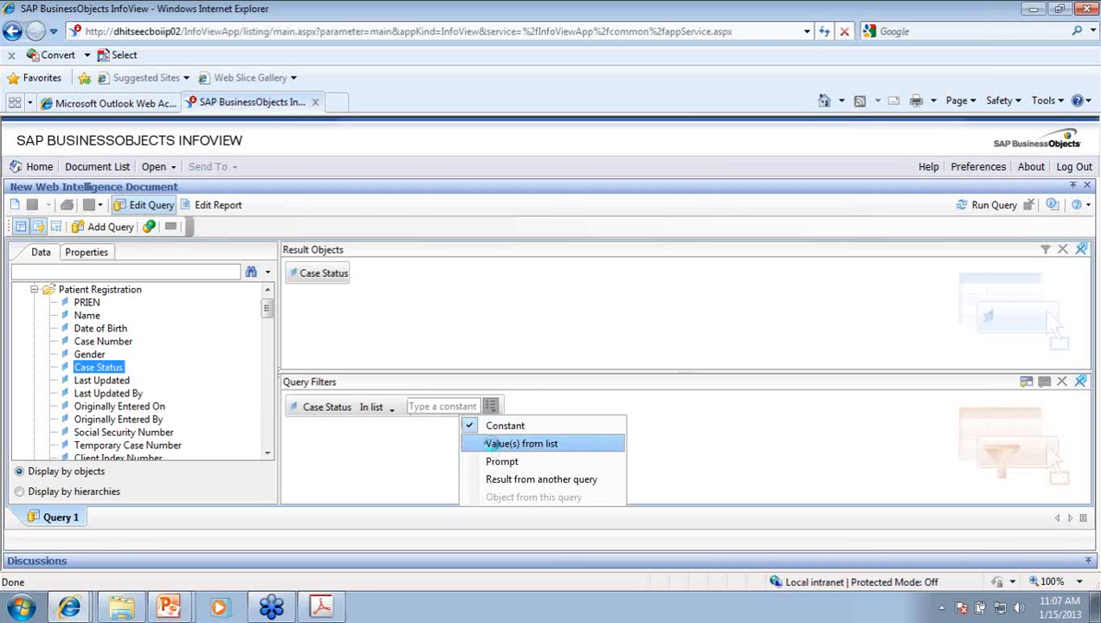
left_click(494, 446)
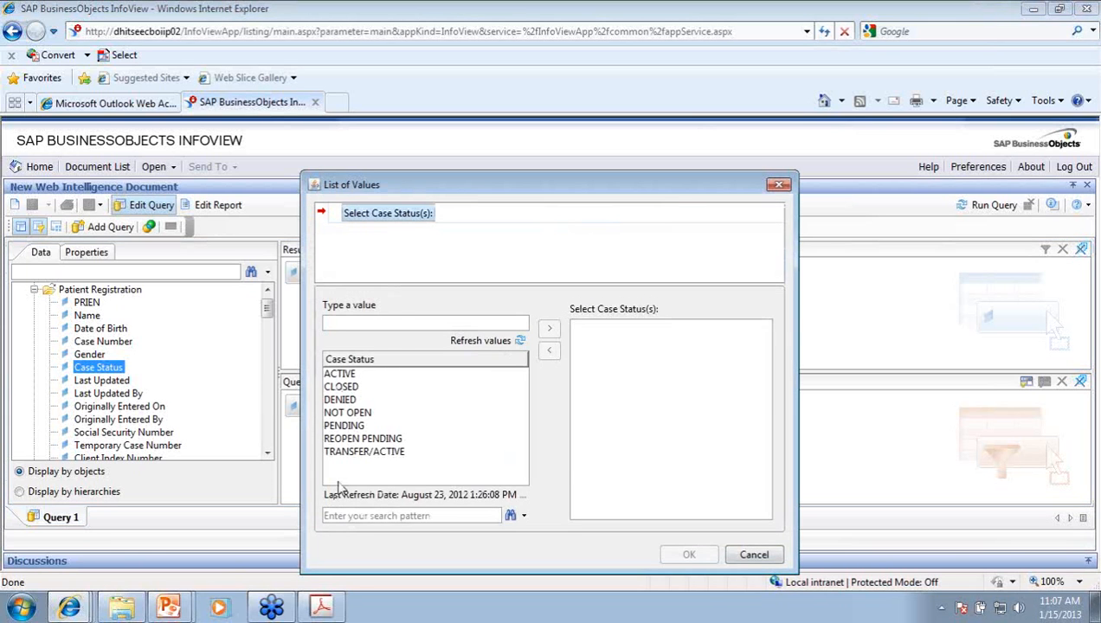
Step: Choose ACTIVE, PENDING, REOPEN PENDING and TRANSFER/ACTIVE as the Case Status values, leaving DENIED out
double_click(341, 374)
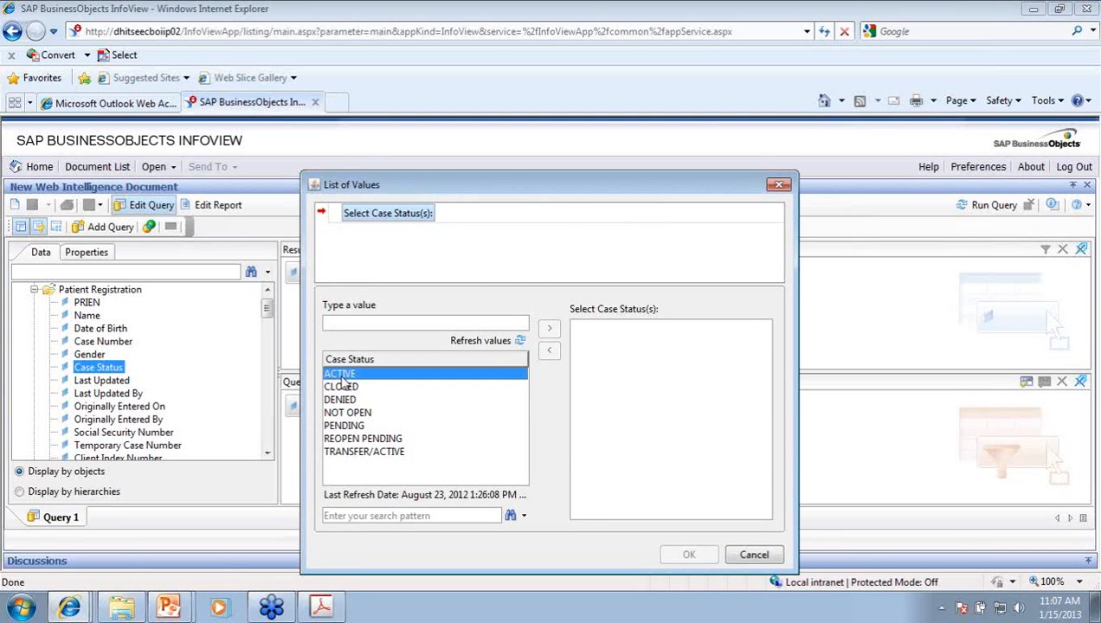
double_click(343, 425)
double_click(362, 439)
left_click(355, 452)
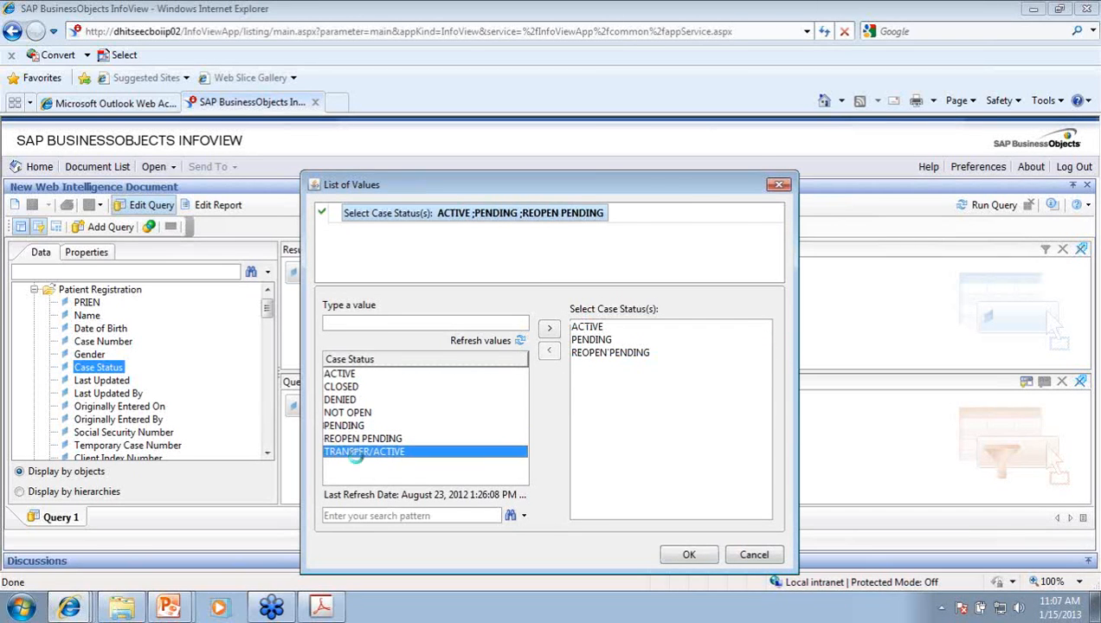
left_click(355, 452)
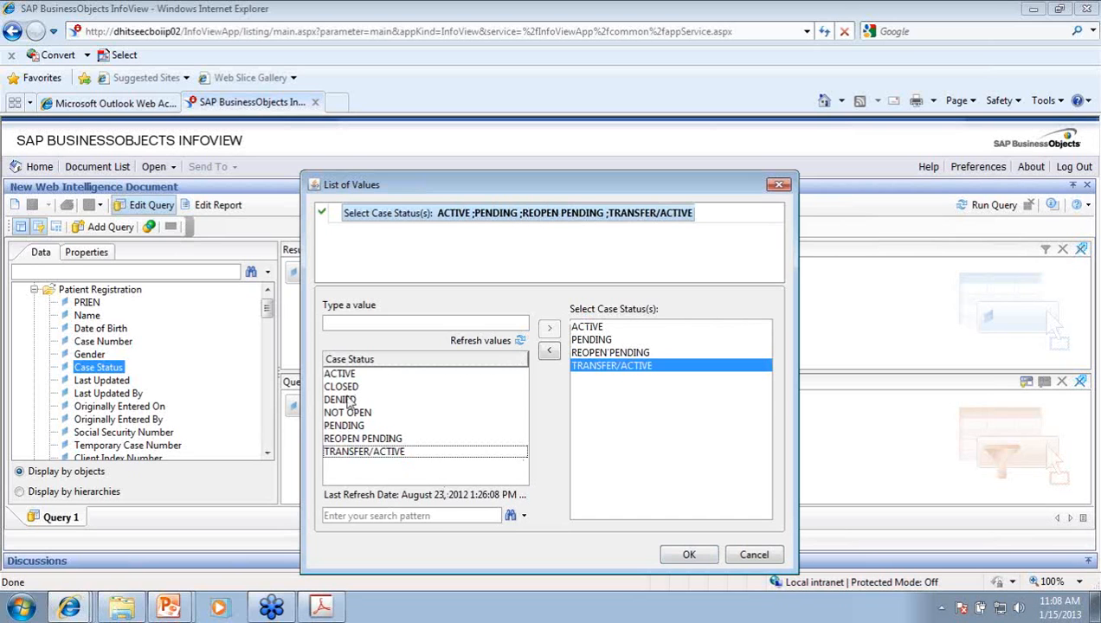
left_click(342, 400)
left_click(548, 329)
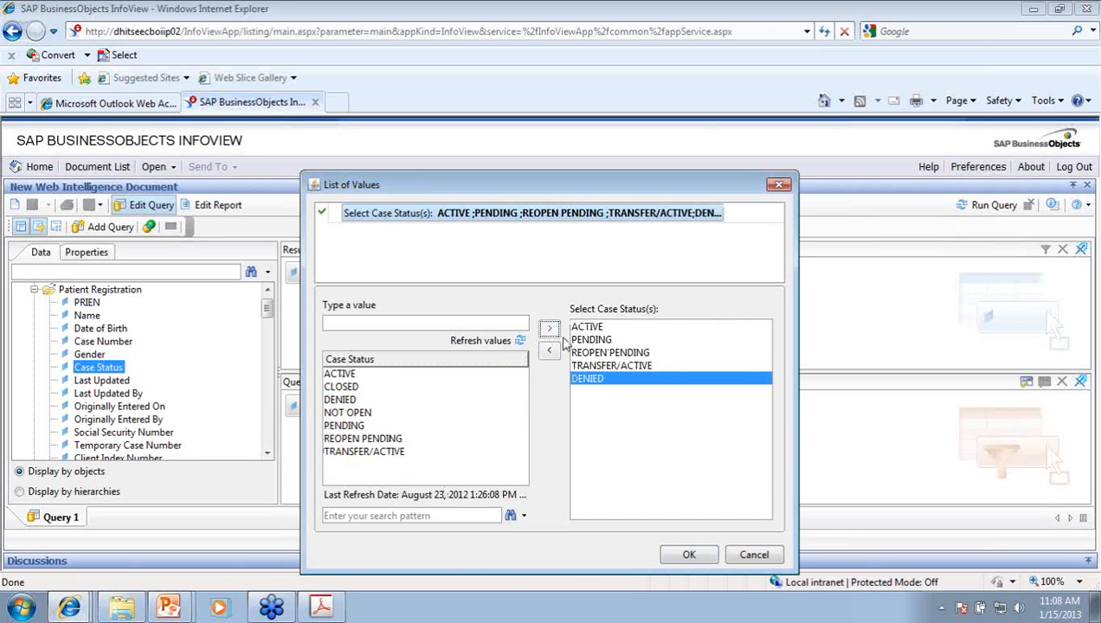
left_click(548, 350)
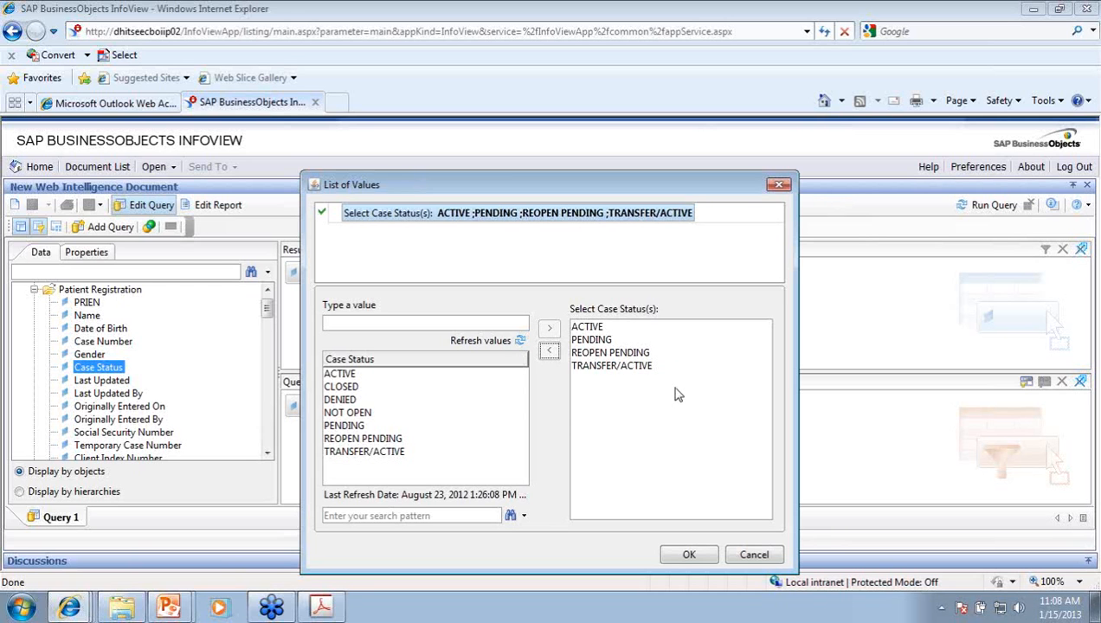
left_click(679, 557)
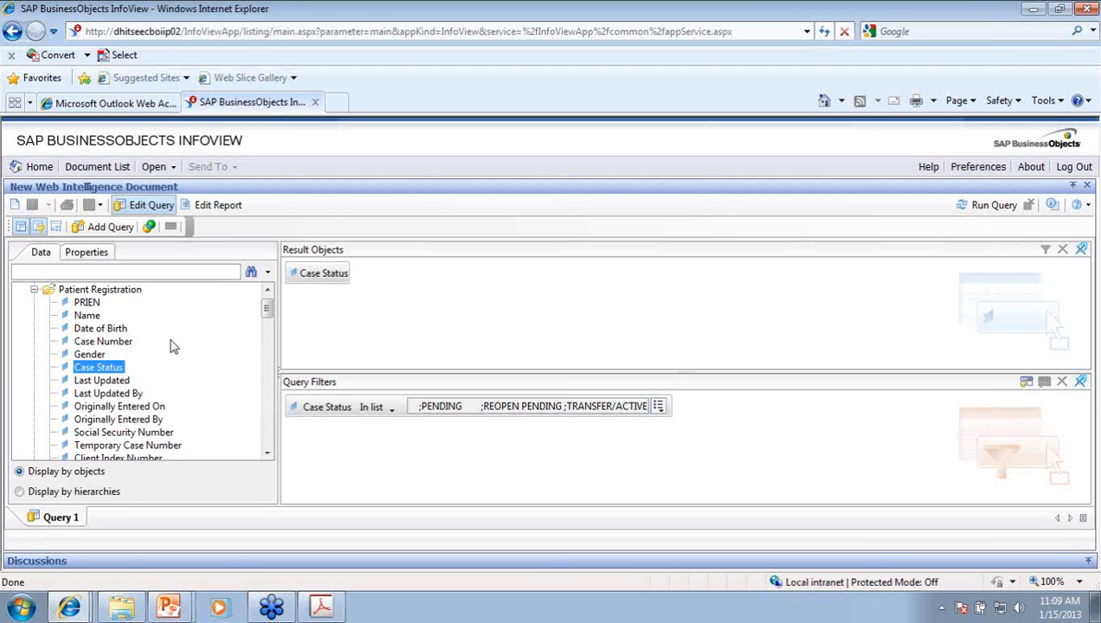
Step: Drag Current Legal County from the Data tree into Query Filters below Case Status
mouse_move(267, 317)
left_mouse_down()
mouse_move(266, 420)
mouse_move(259, 308)
left_mouse_up()
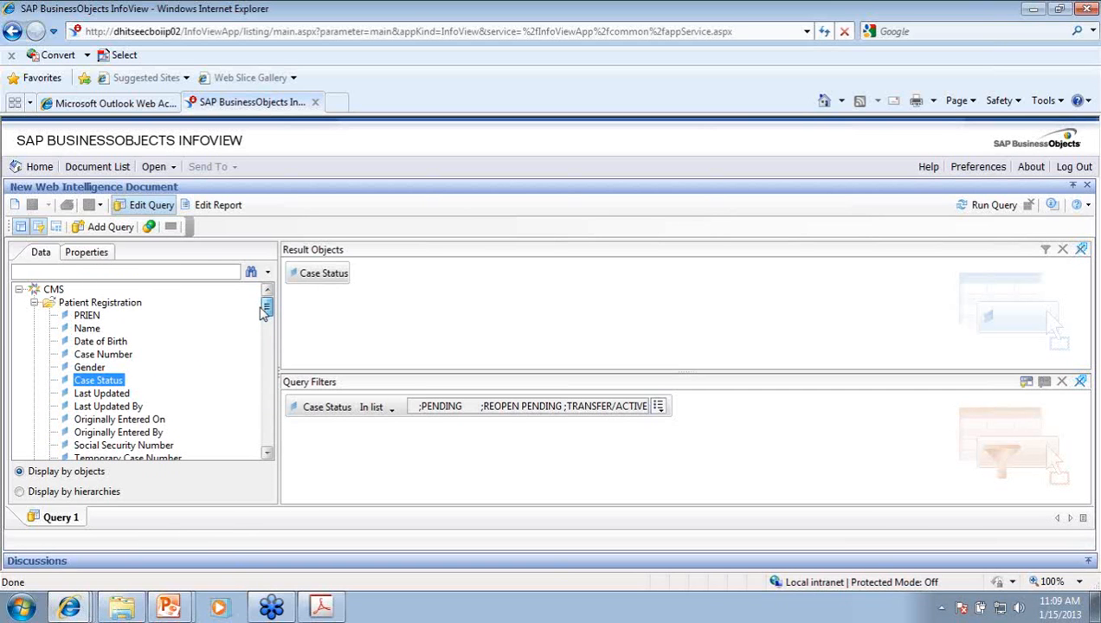
left_click_drag(270, 323, 295, 421)
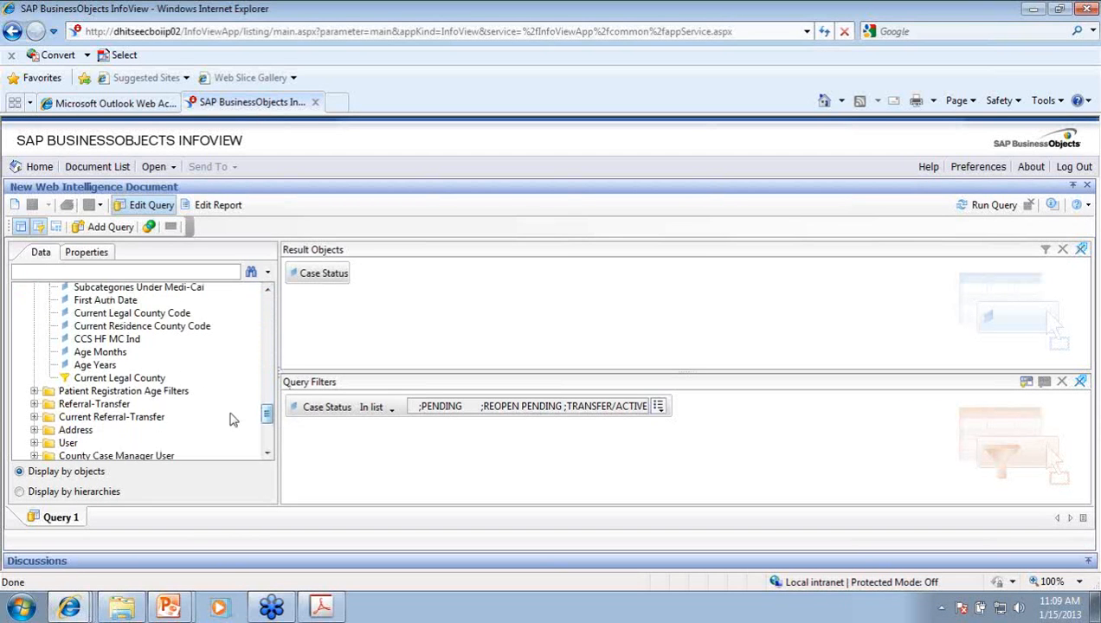
left_click(156, 378)
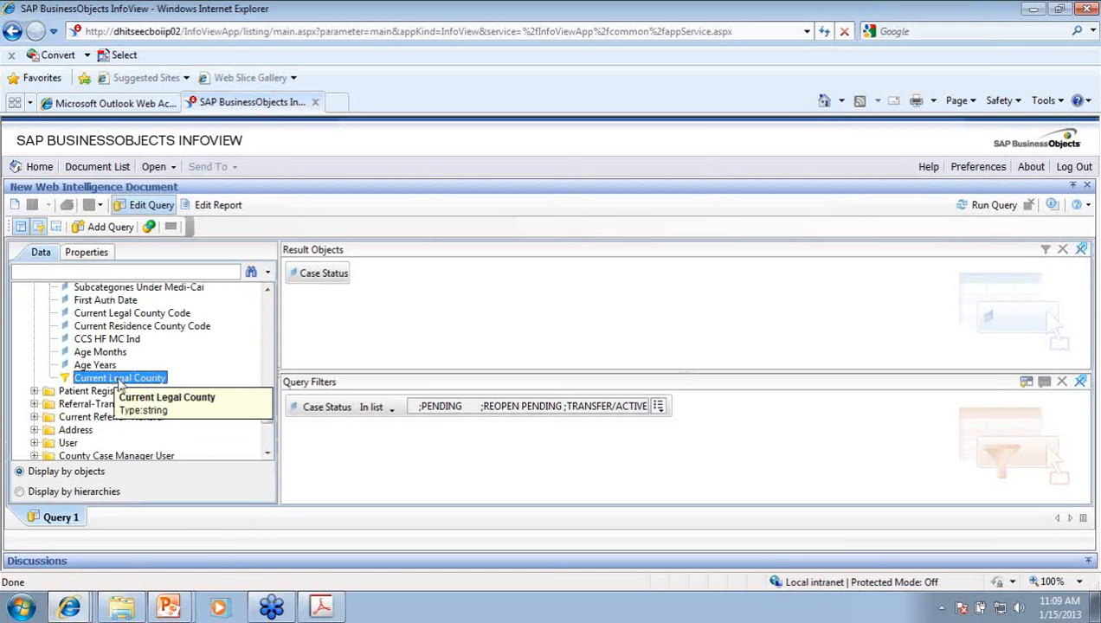
left_click_drag(119, 386, 311, 439)
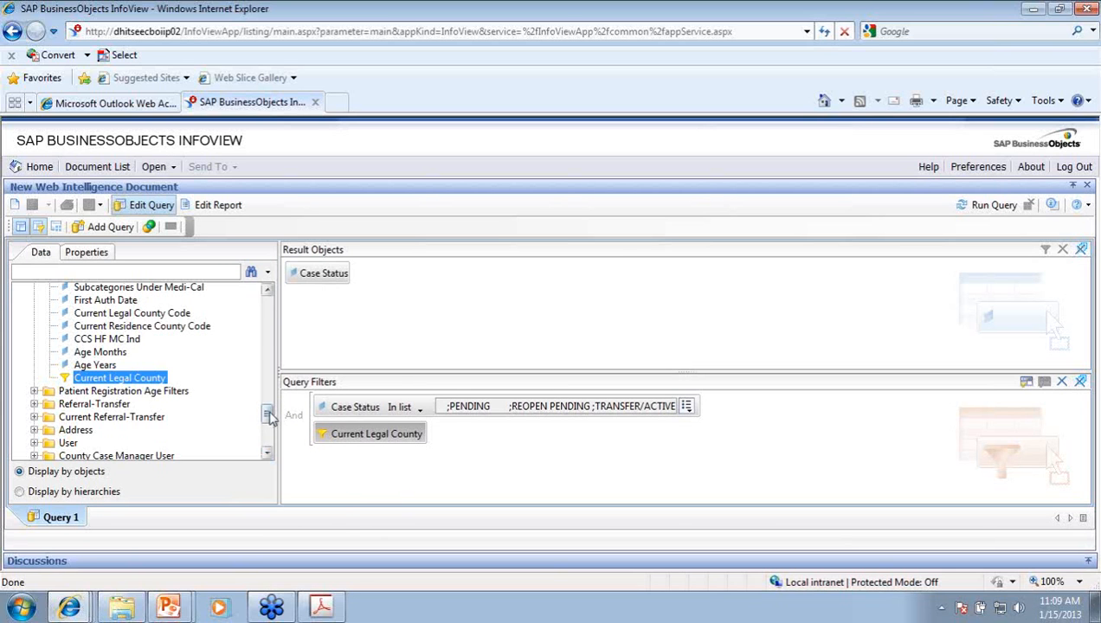
Step: Rework the Current Legal County query filter, then scroll the Data tree down to Measures
left_click_drag(268, 416, 267, 310)
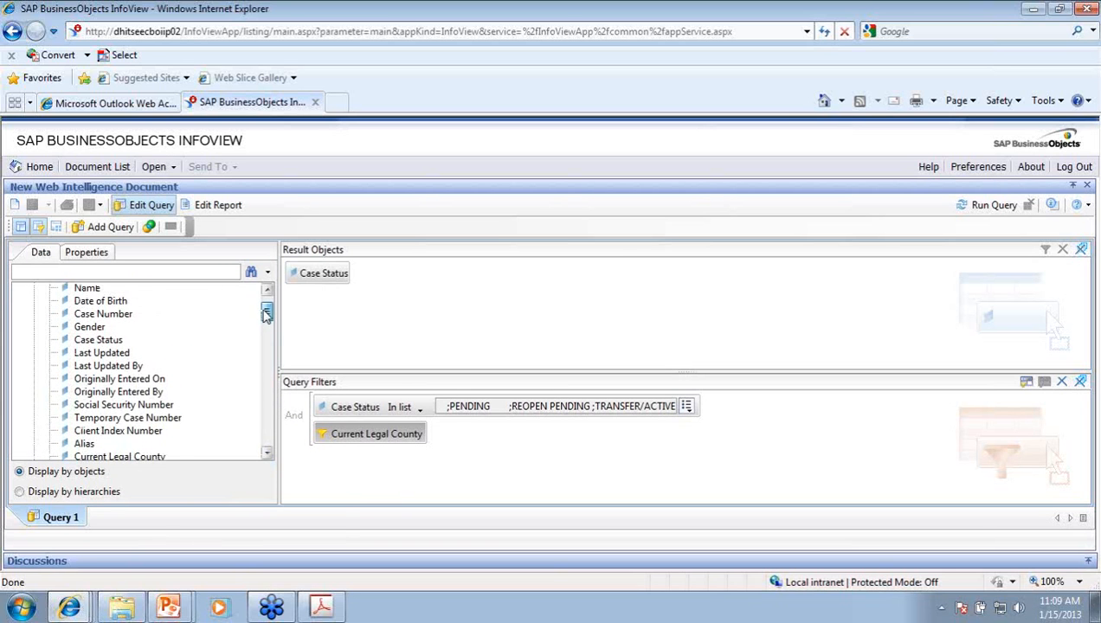
left_click_drag(351, 435, 169, 422)
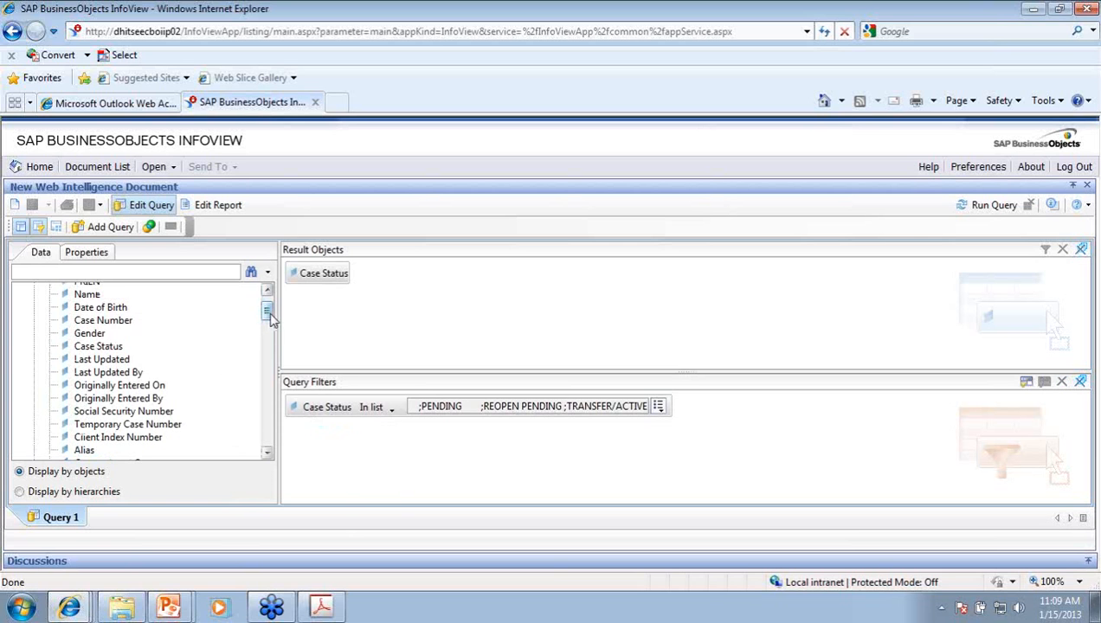
left_click_drag(270, 314, 270, 321)
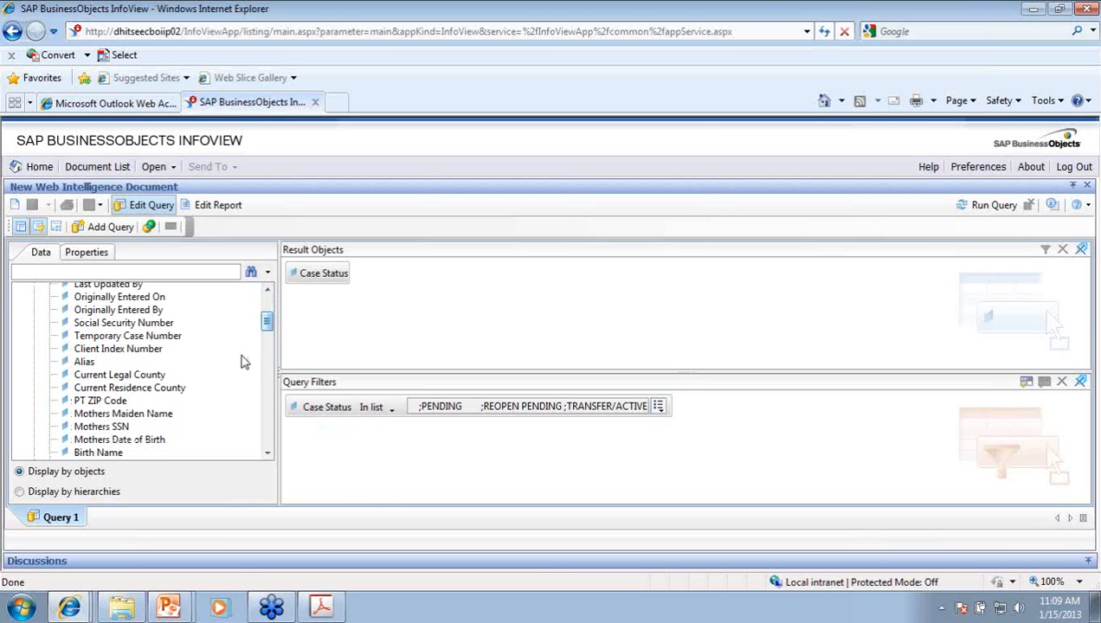
left_click_drag(149, 378, 294, 434)
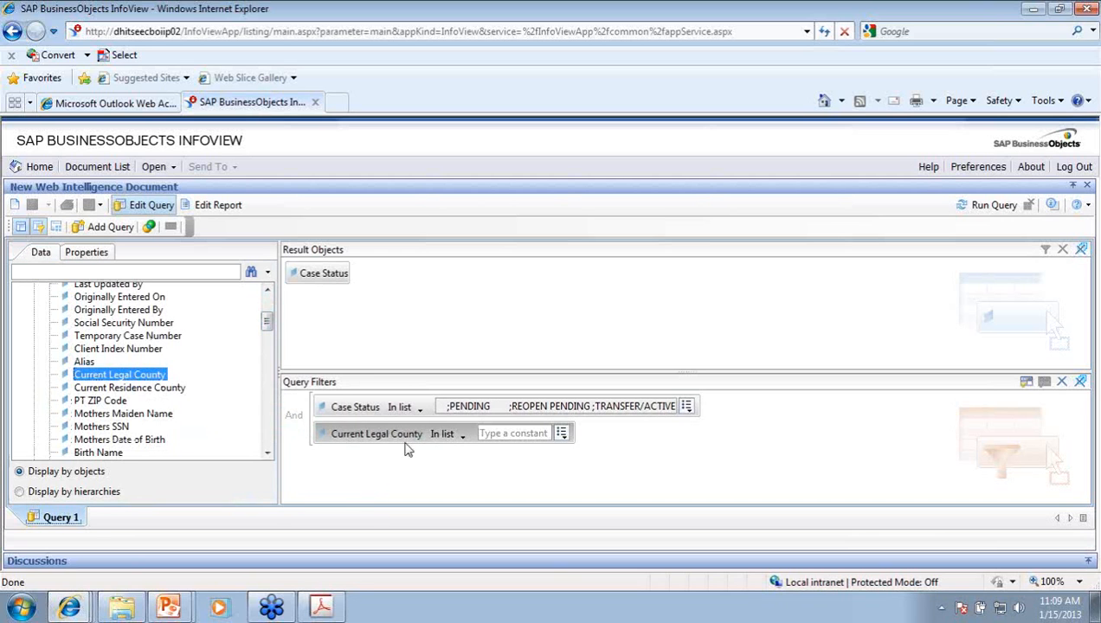
left_click(511, 433)
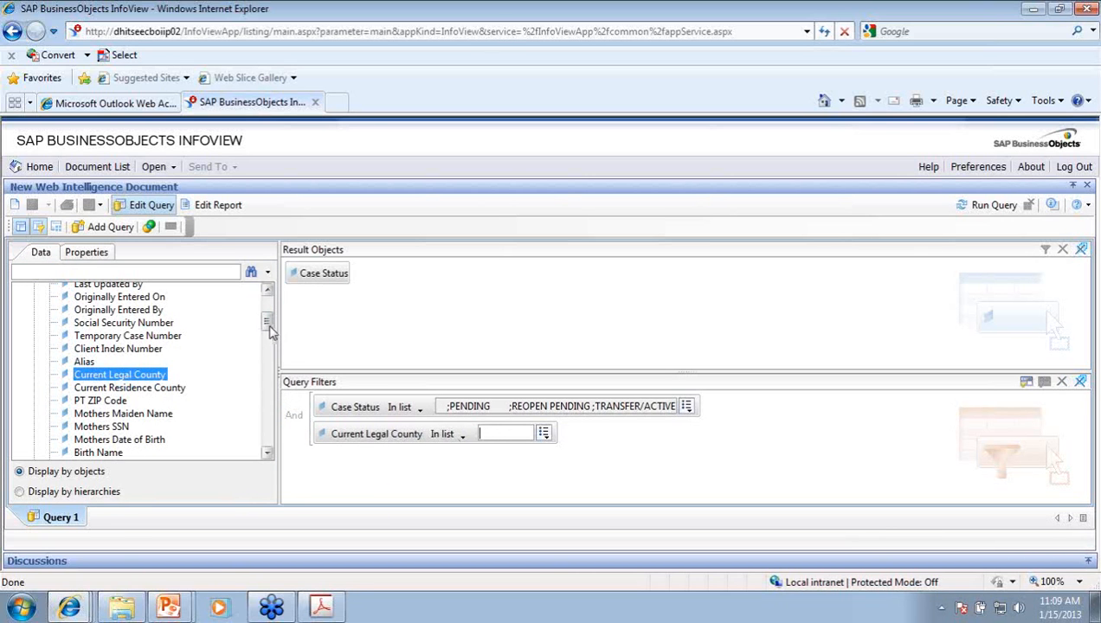
left_click_drag(268, 327, 279, 406)
left_click(176, 377)
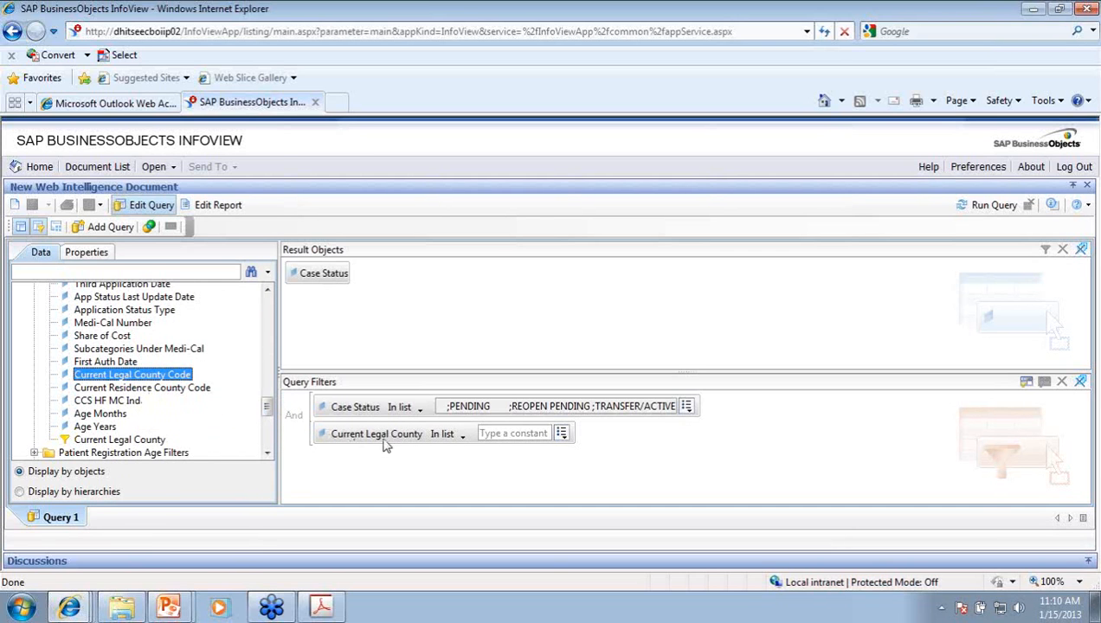
left_click(507, 431)
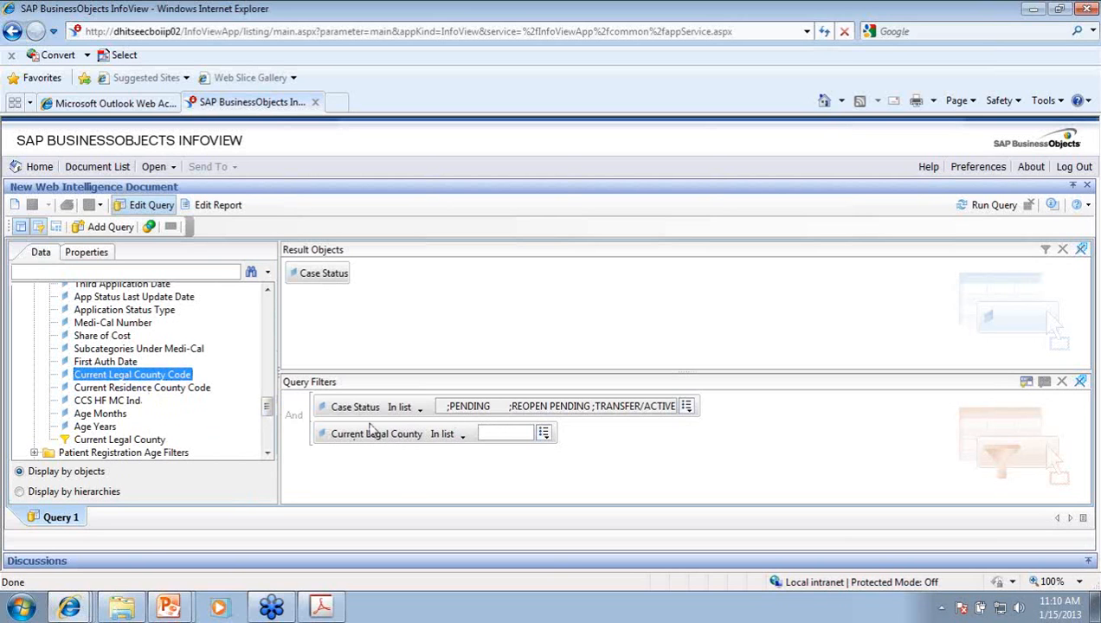
left_click_drag(369, 433, 401, 442)
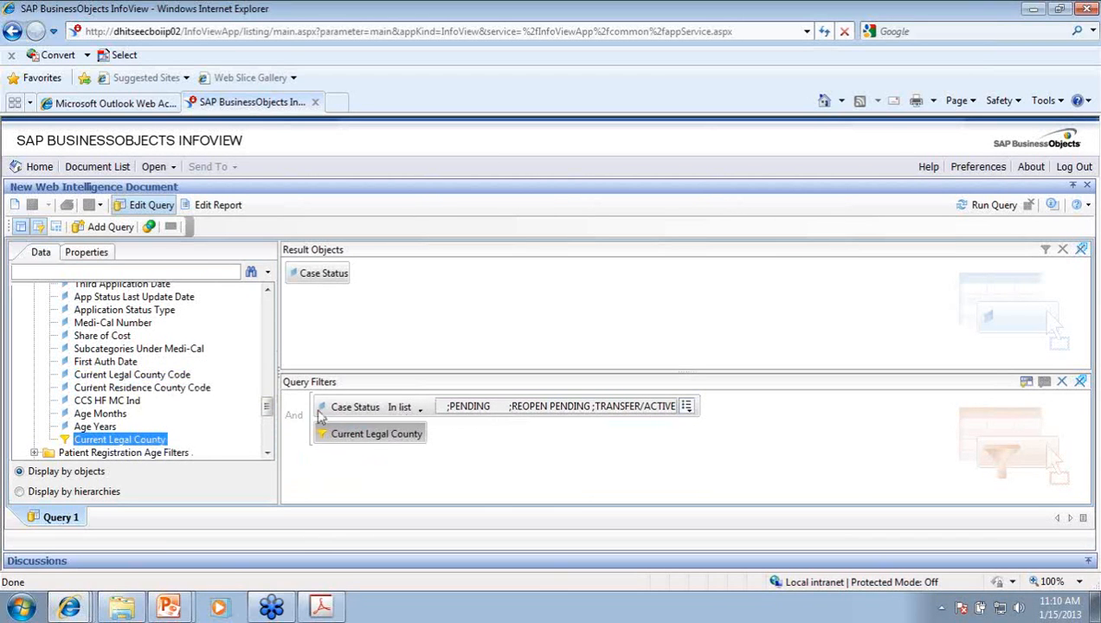
left_click_drag(268, 408, 264, 373)
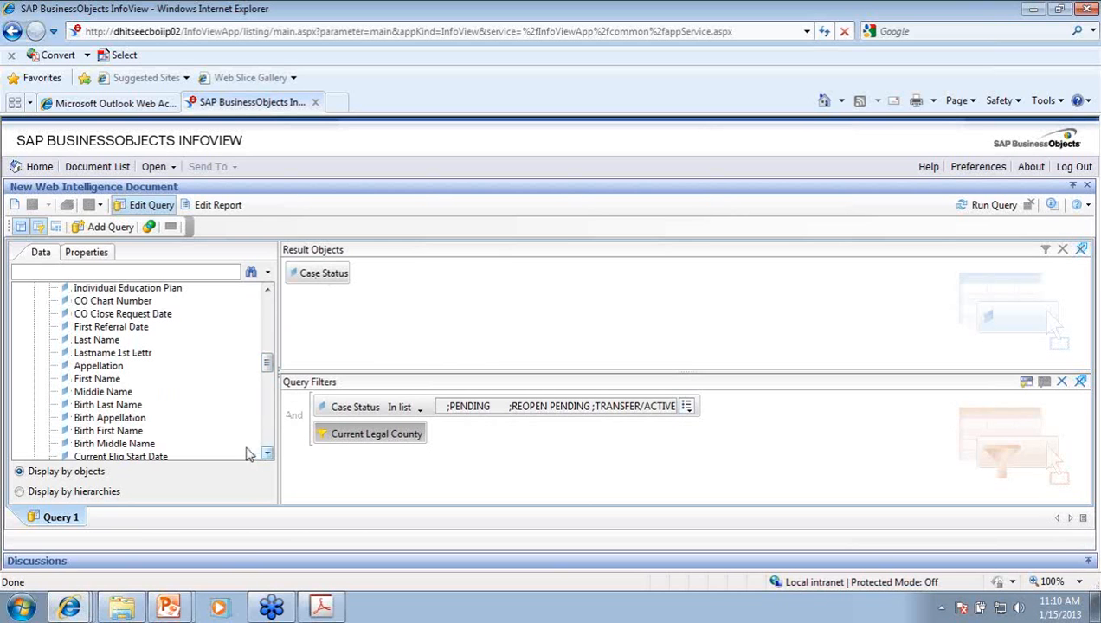
left_click_drag(266, 370, 270, 437)
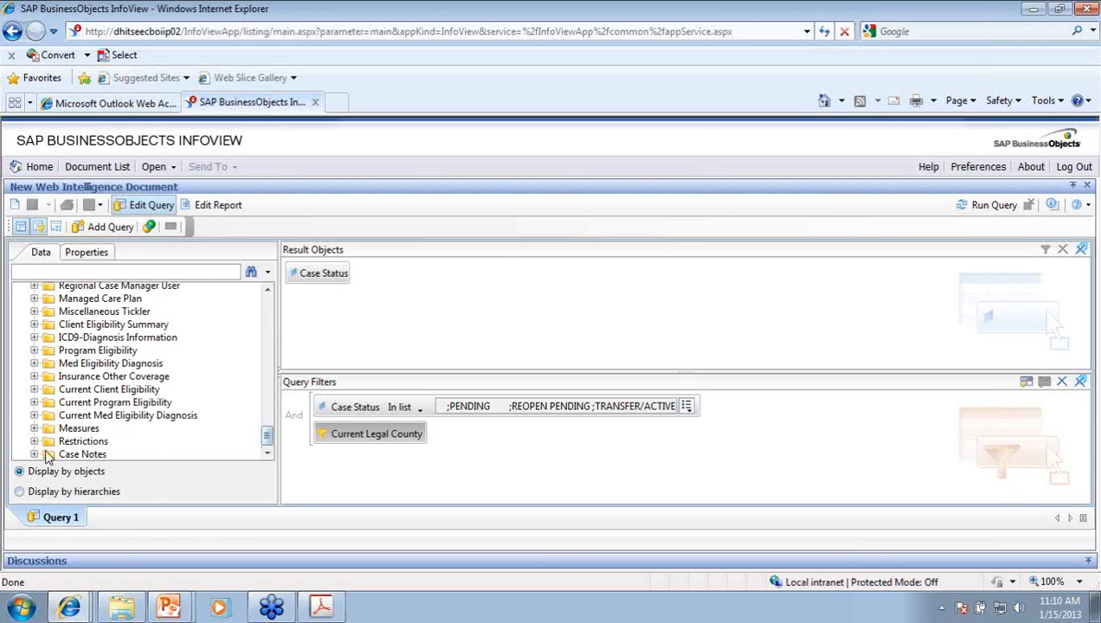
Step: Add the Participant Count measure to Result Objects and run the query
left_click(61, 429)
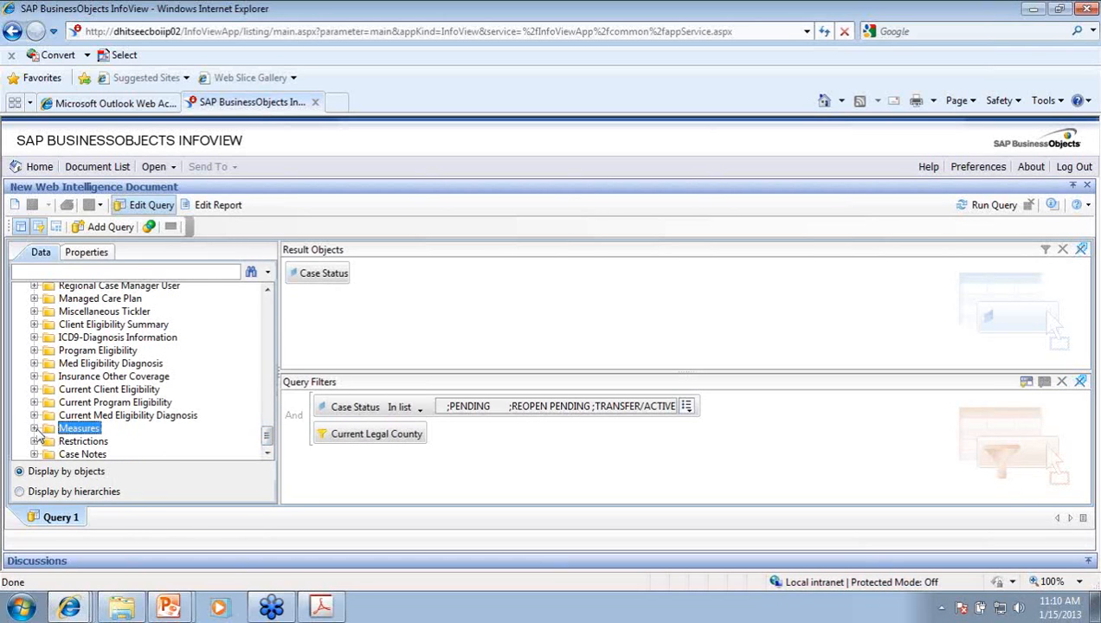
left_click(34, 428)
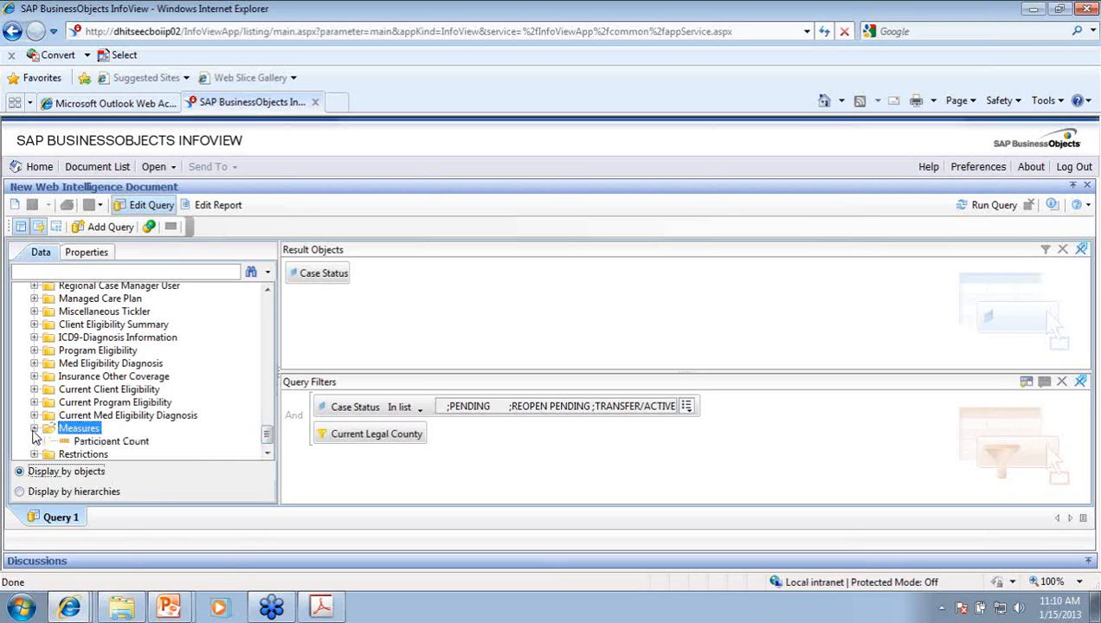
left_click(104, 443)
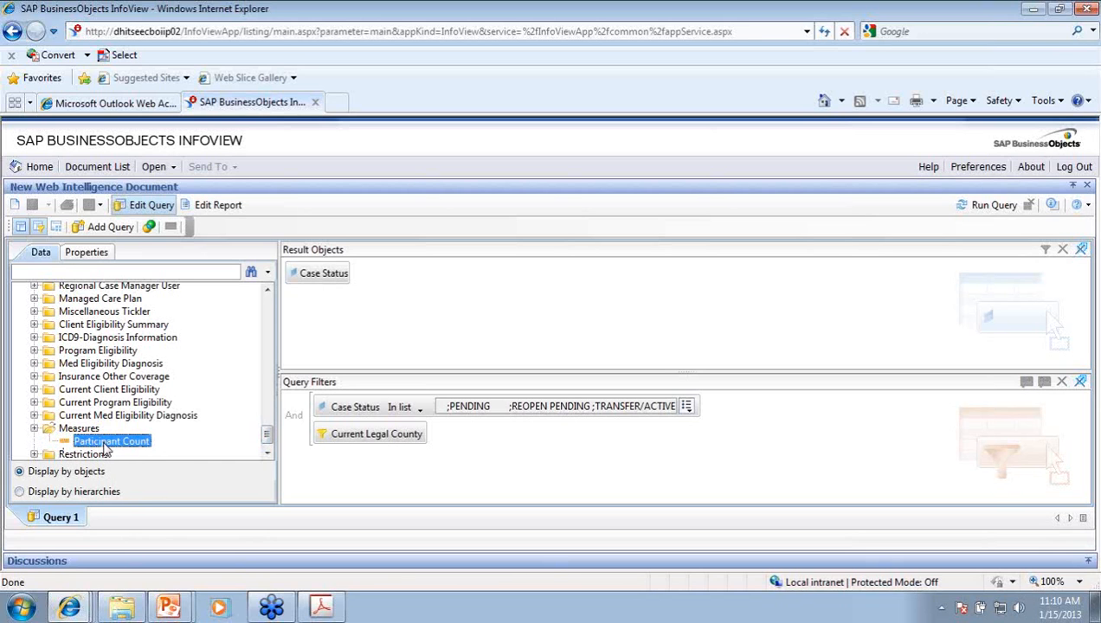
left_click_drag(105, 448, 411, 287)
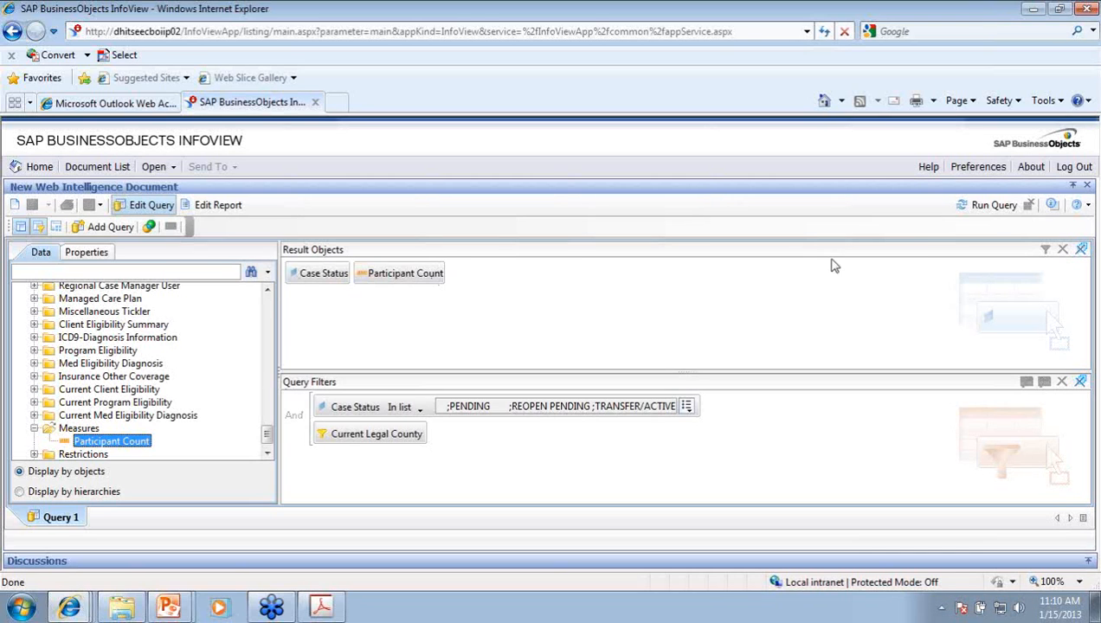
left_click(994, 208)
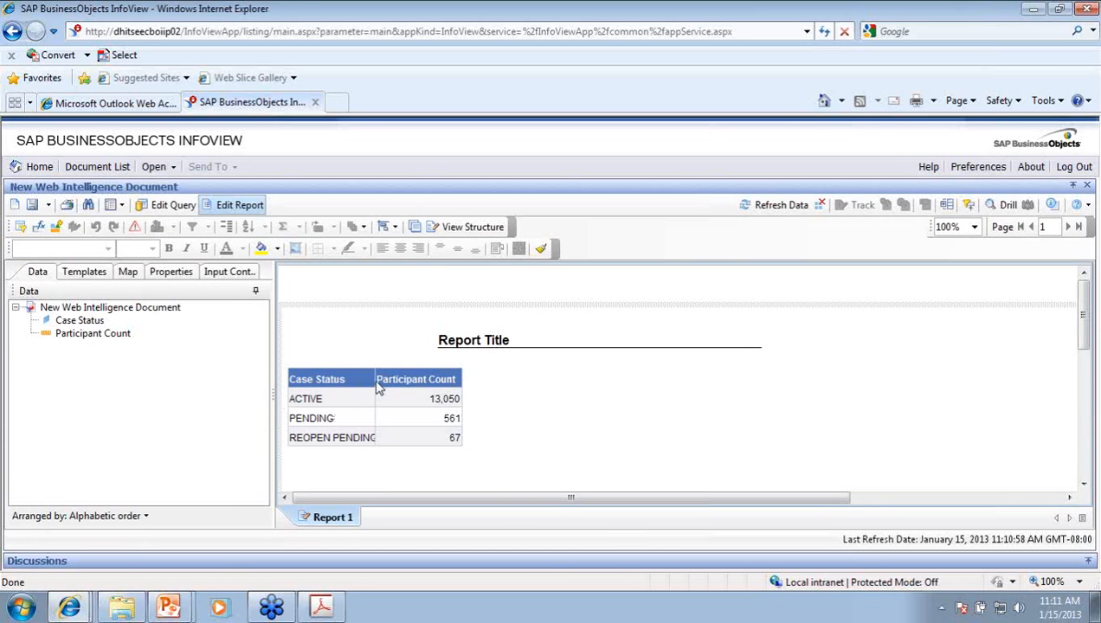
Step: Widen the Participant Count column of the report table
left_click_drag(378, 388, 383, 389)
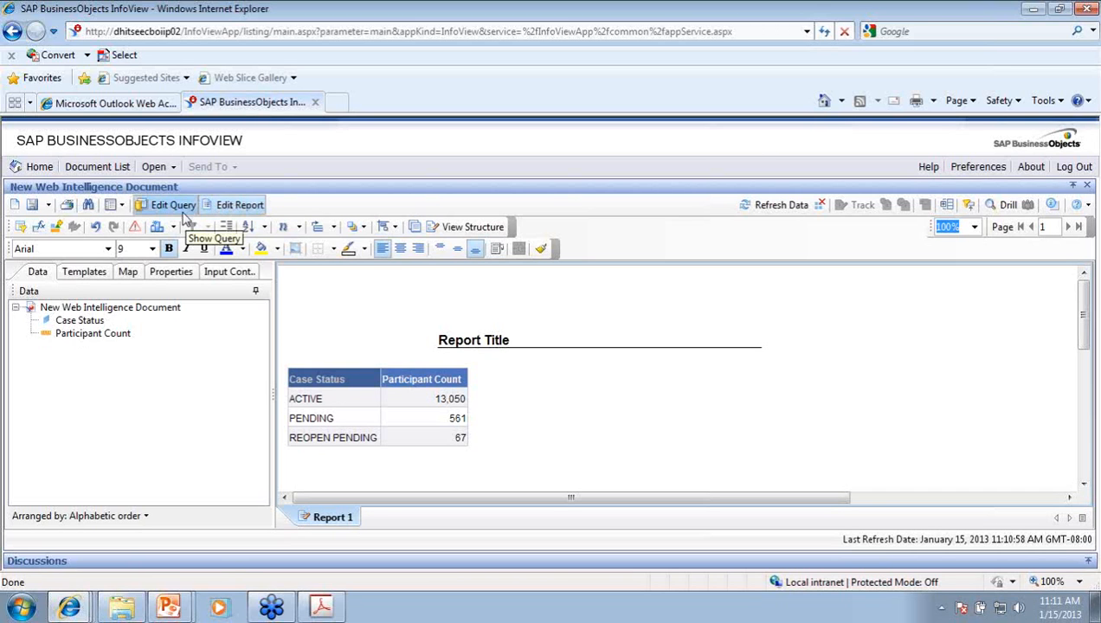
Step: Add Lastname 1st Lettr to the query's result objects and rerun the query
left_click(174, 205)
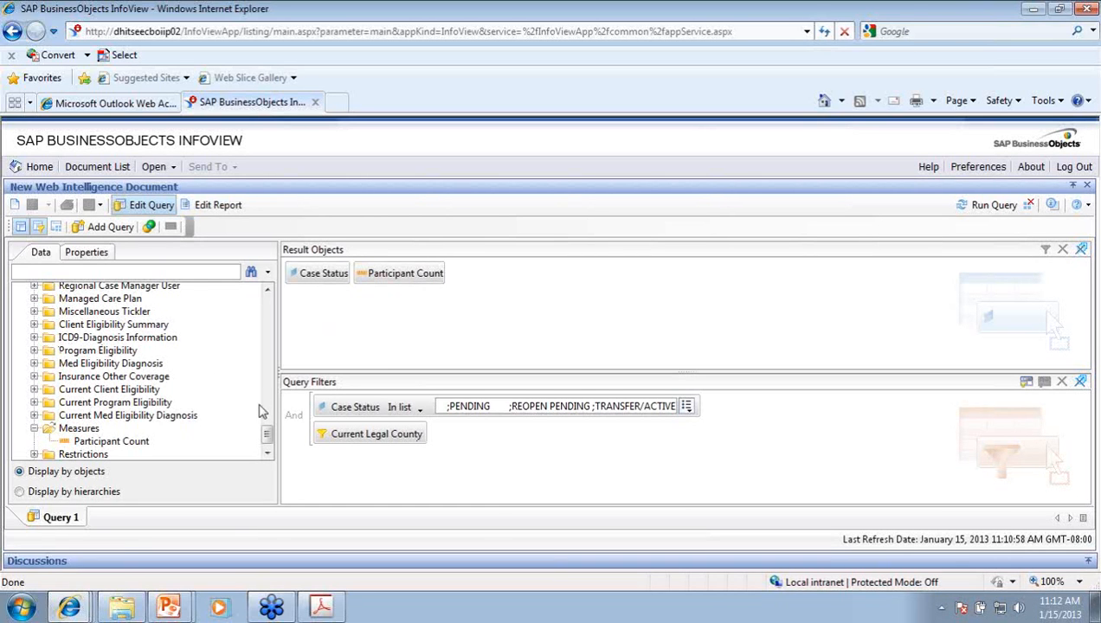
left_click_drag(266, 433, 246, 373)
left_click(143, 393)
left_click_drag(143, 397, 487, 276)
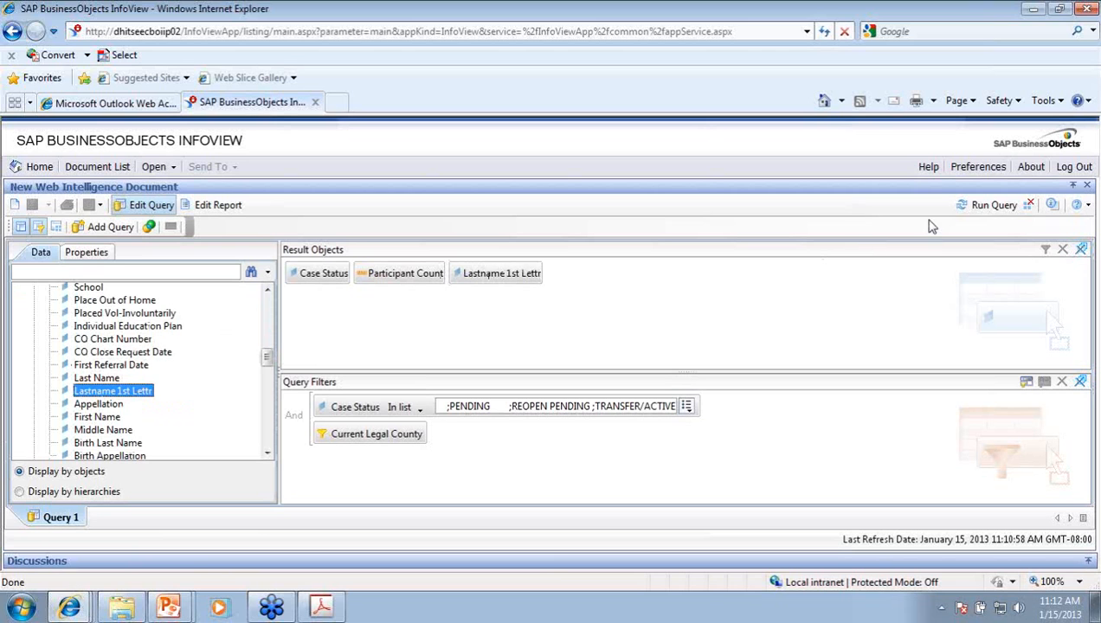
left_click(989, 208)
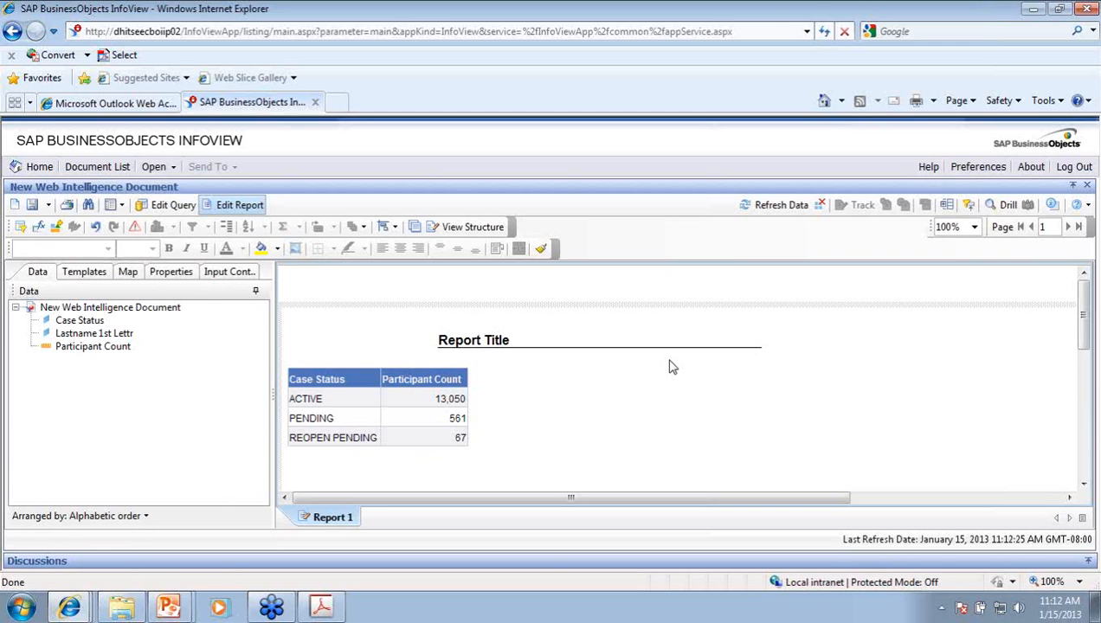
Step: Insert Lastname 1st Lettr as a table column just before Participant Count
left_click(90, 335)
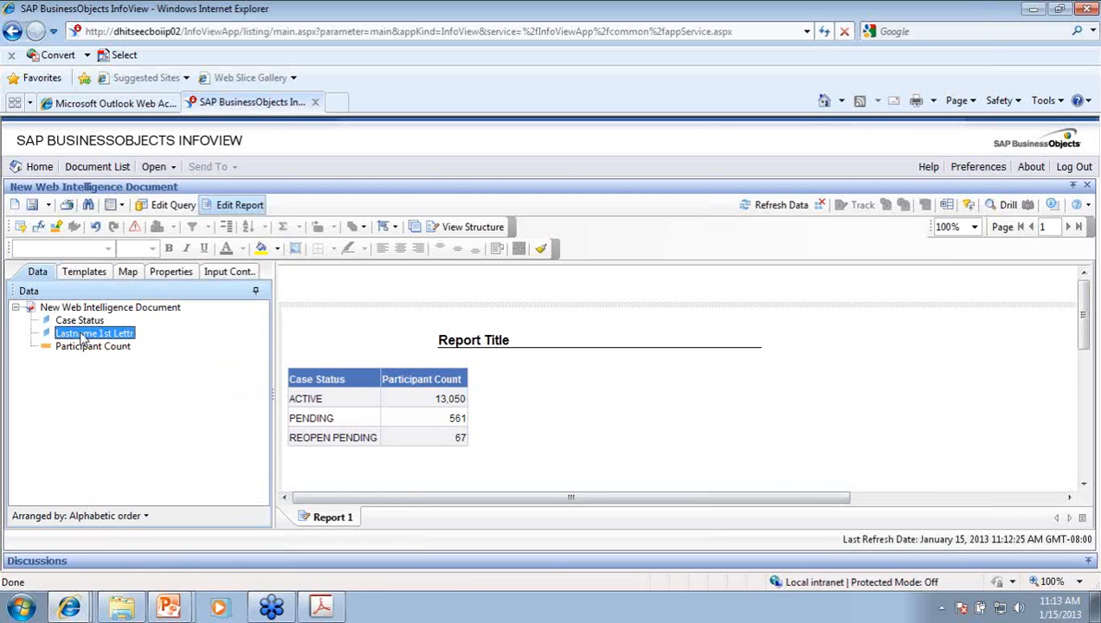
left_click_drag(81, 342, 407, 399)
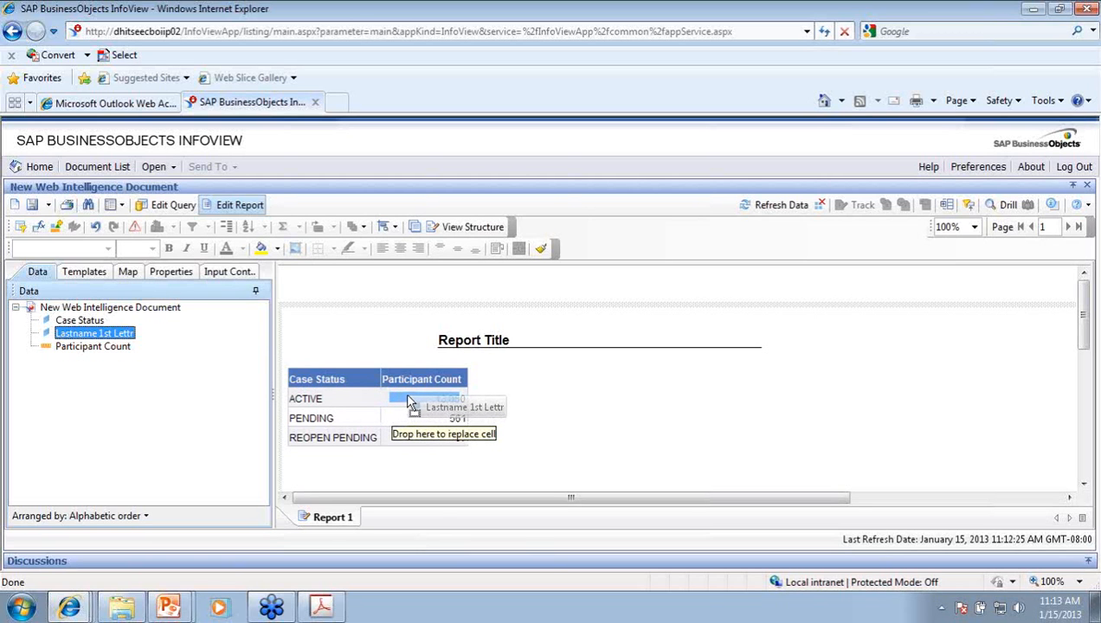
left_click_drag(407, 399, 407, 399)
left_click_drag(408, 399, 384, 401)
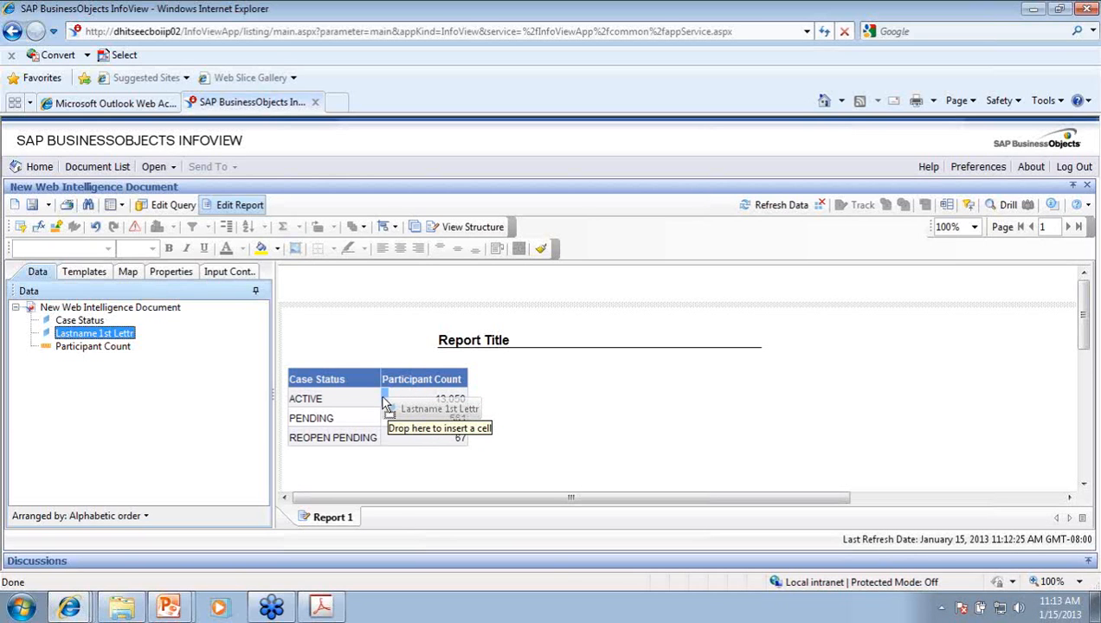
mouse_move(383, 401)
left_mouse_down()
mouse_move(481, 405)
mouse_move(384, 402)
left_mouse_up()
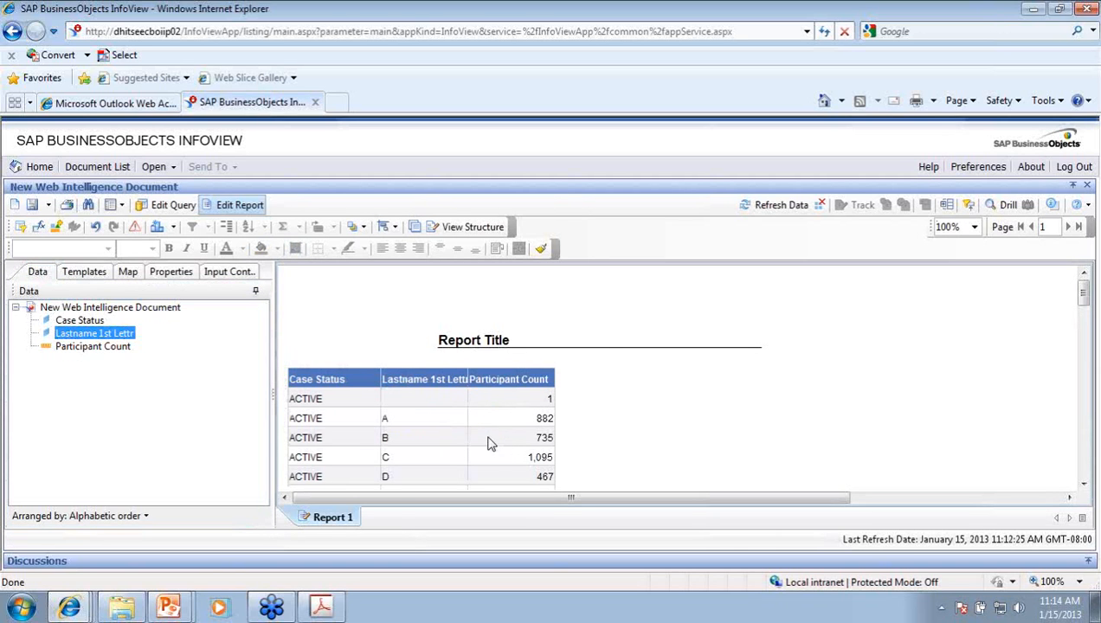
scroll(492, 437, "down", 3)
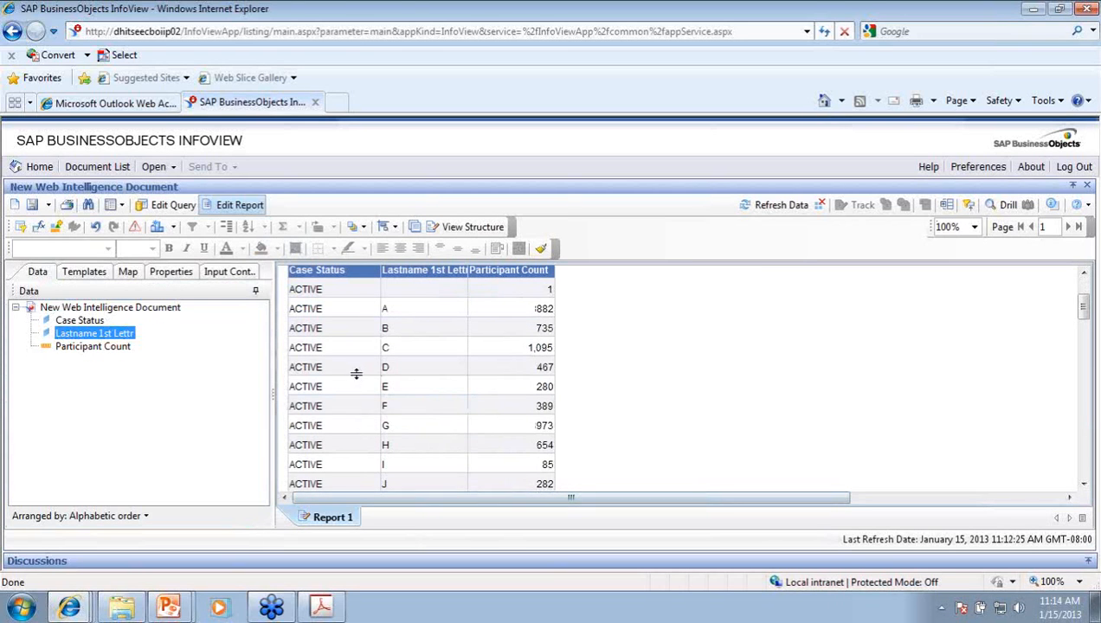
scroll(434, 388, "up", 1)
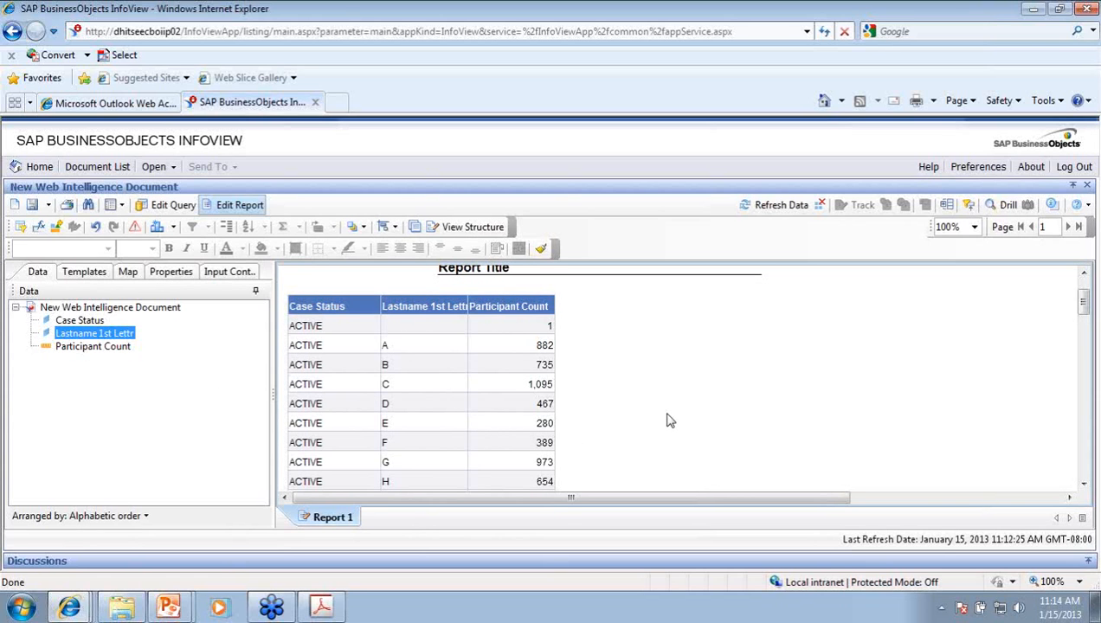
scroll(668, 420, "up", 1)
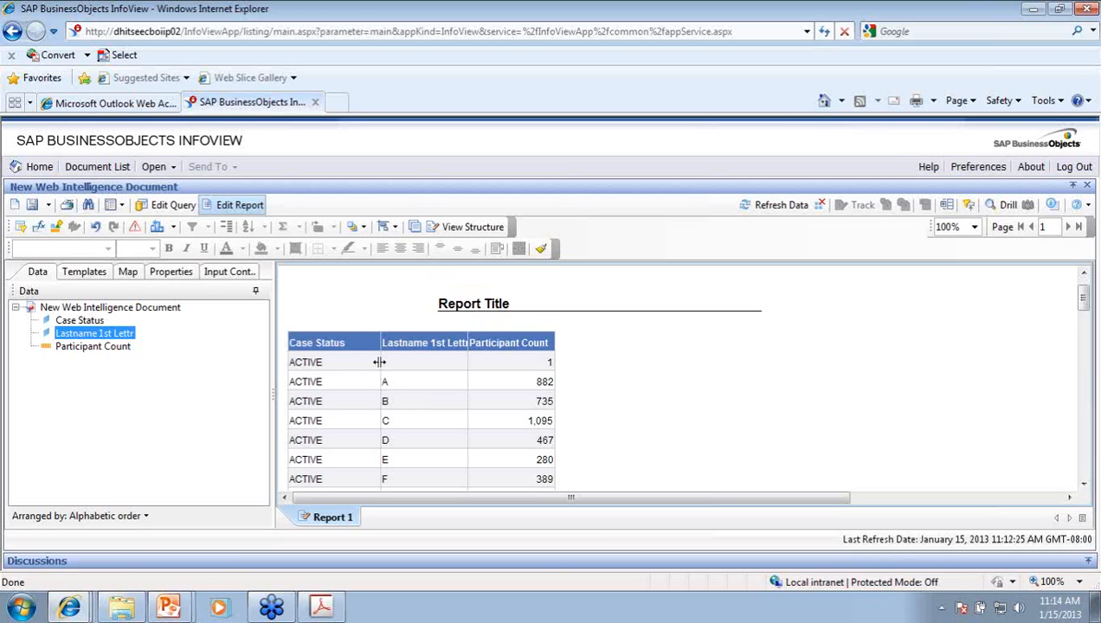
Step: Move the report title left above the table and rename it 'Case Status by Last Name 1st Letter'
left_click(511, 304)
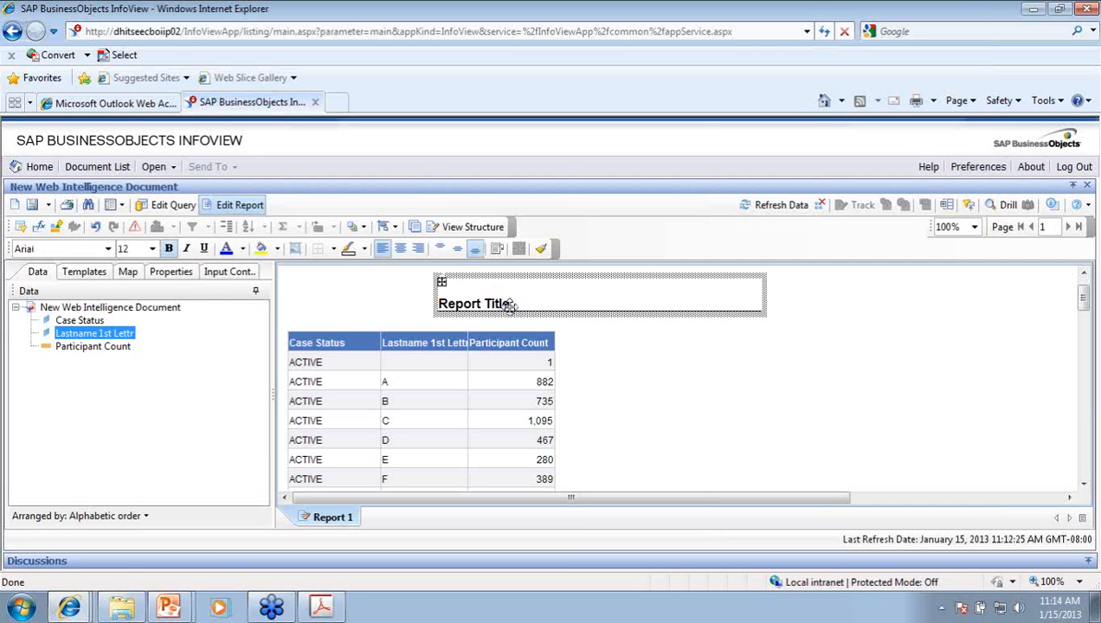
left_click_drag(503, 306, 350, 329)
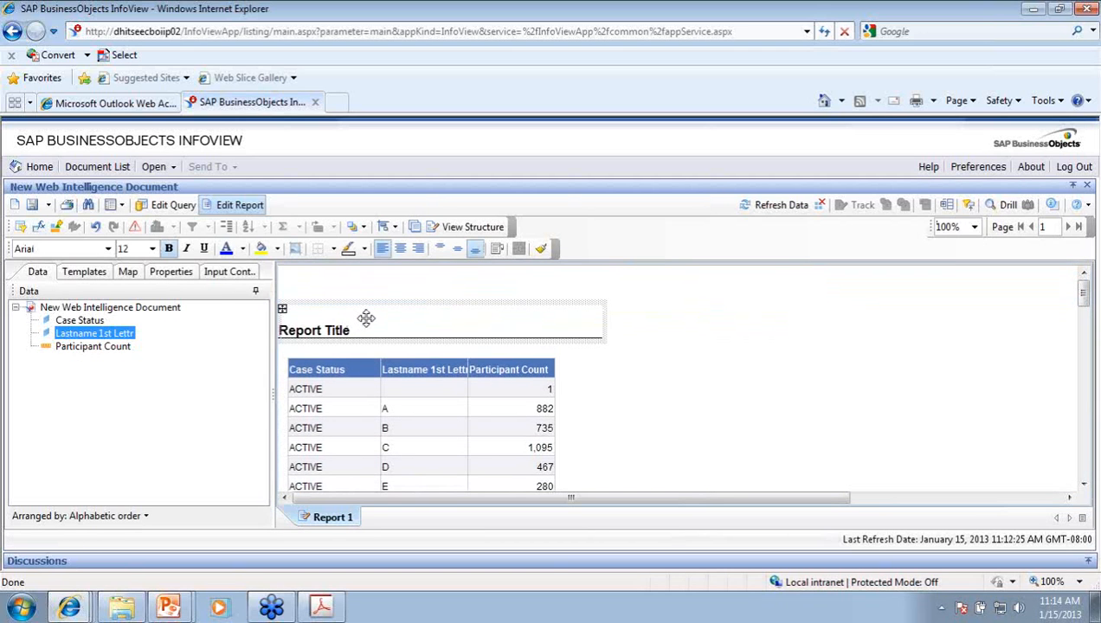
double_click(367, 316)
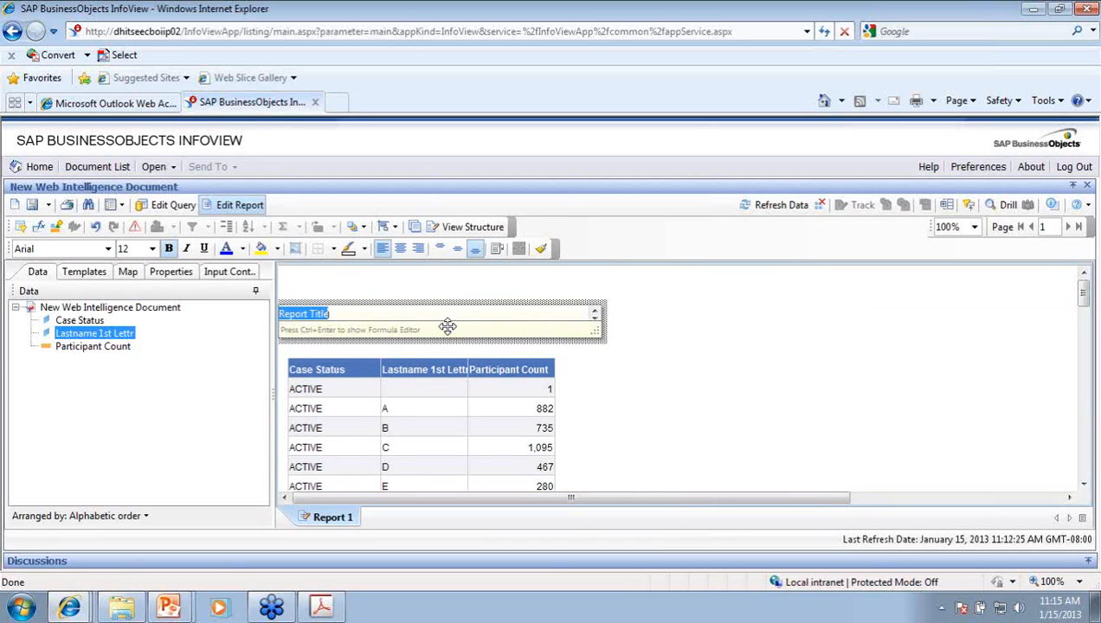
type("Case Status by LastName 1st")
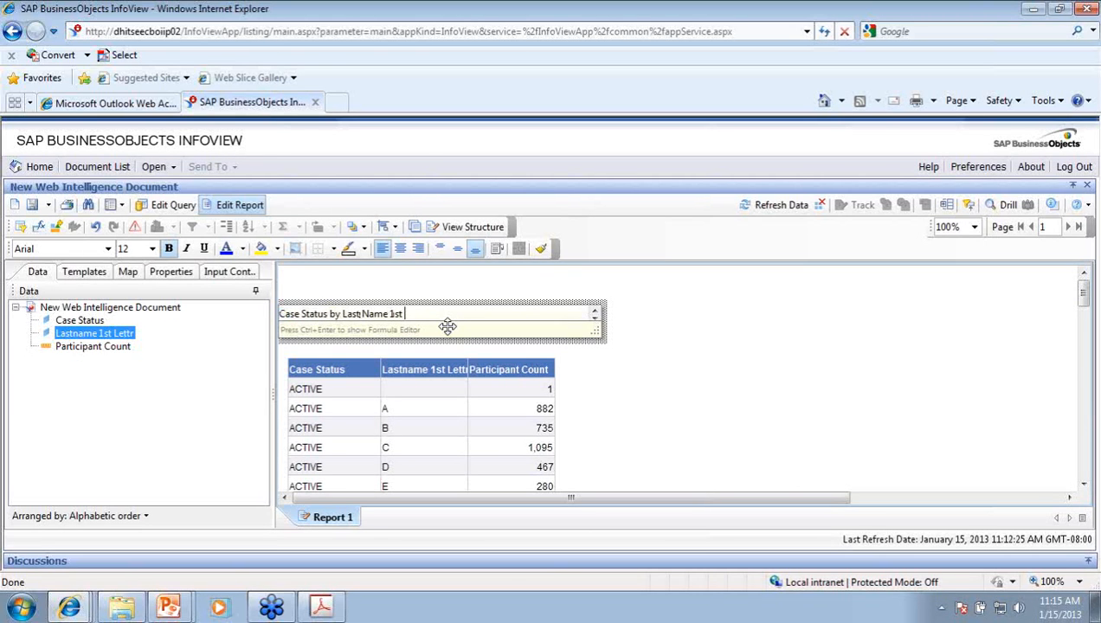
key("Return")
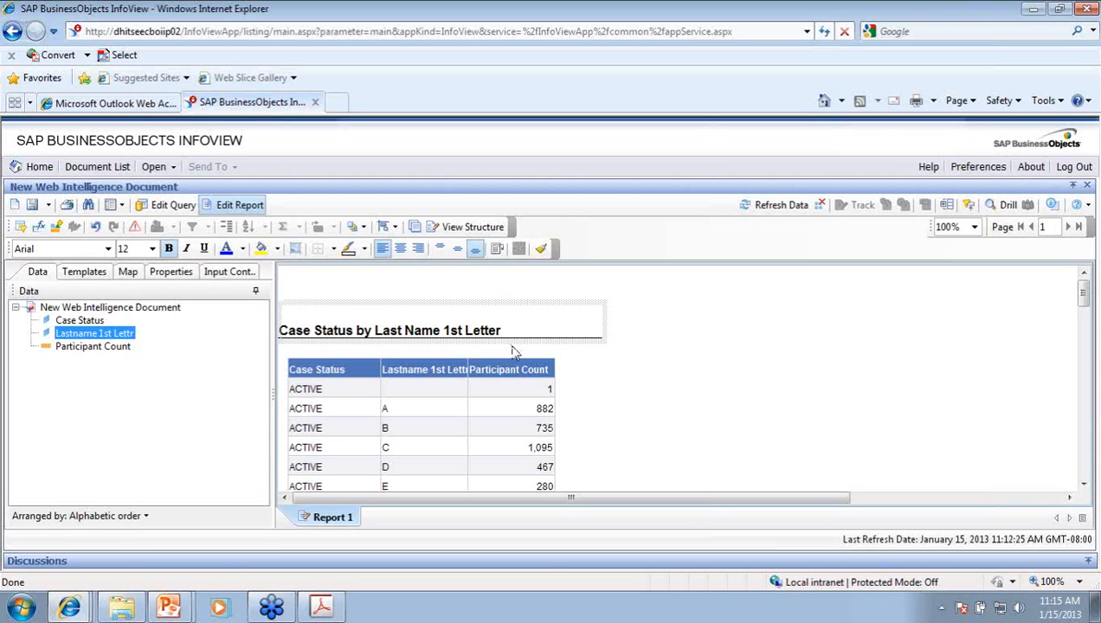
Step: Add a Sum of Participant Count beneath the table
left_click(513, 400)
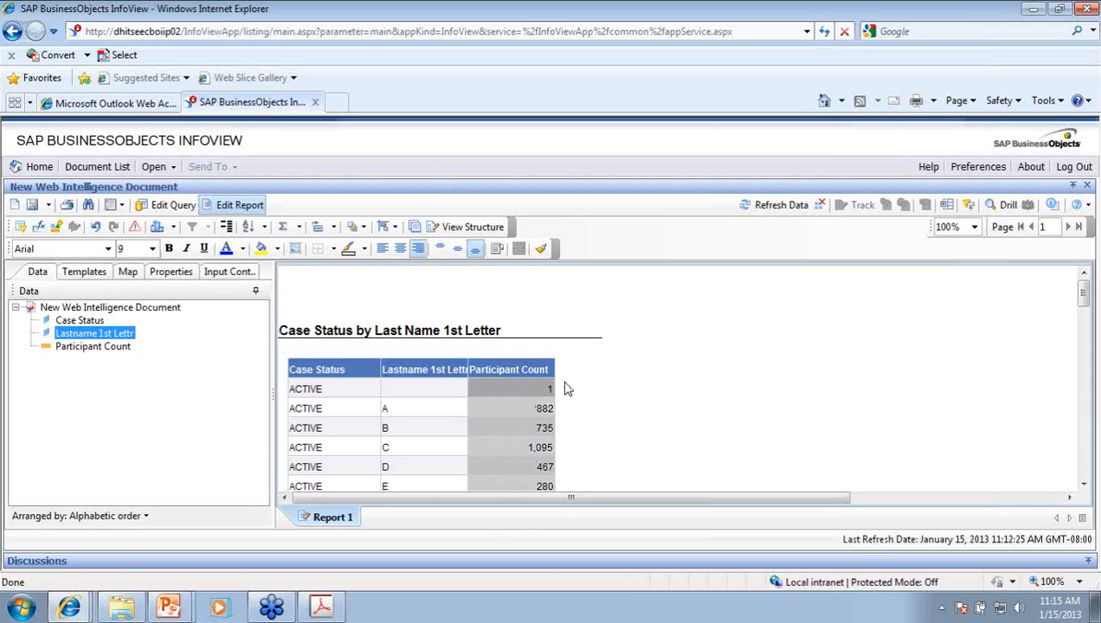
left_click(299, 228)
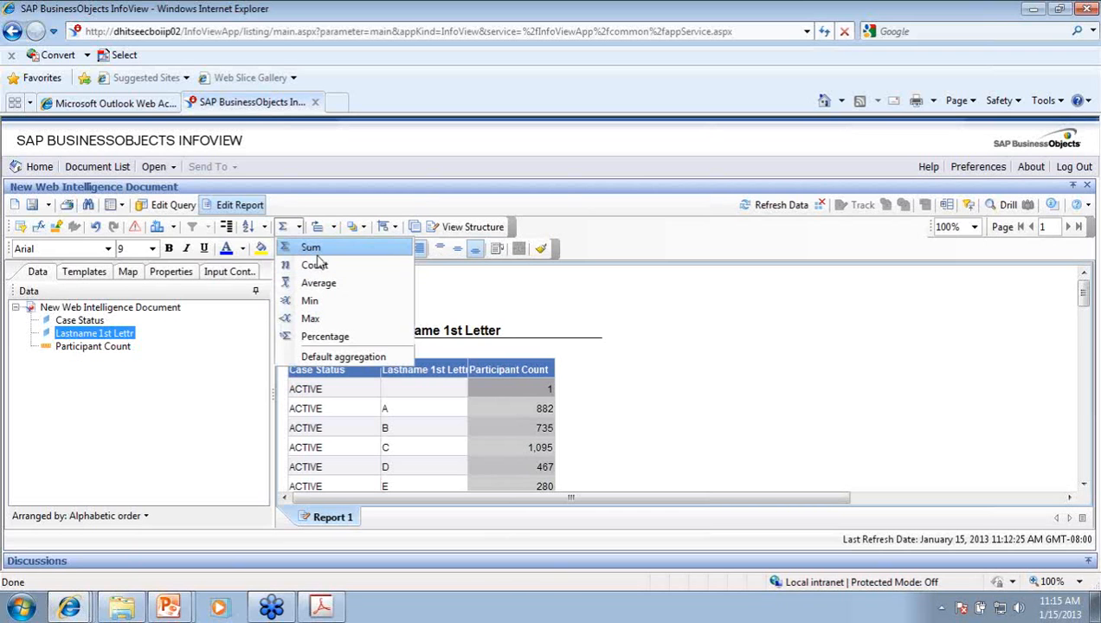
left_click(312, 249)
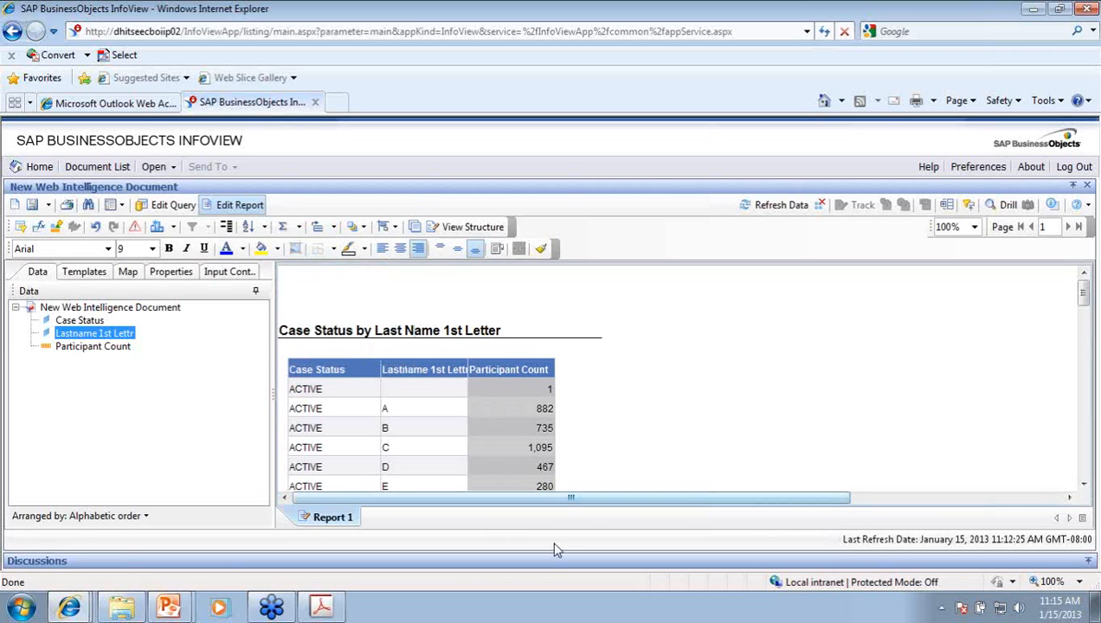
scroll(537, 389, "down", 3)
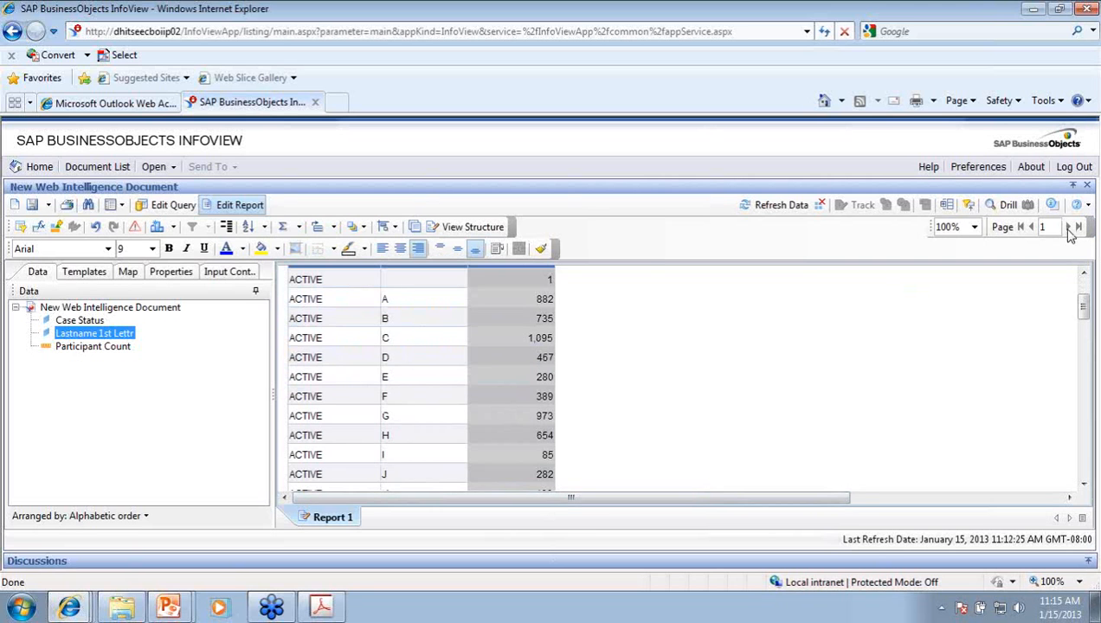
scroll(524, 457, "down", 18)
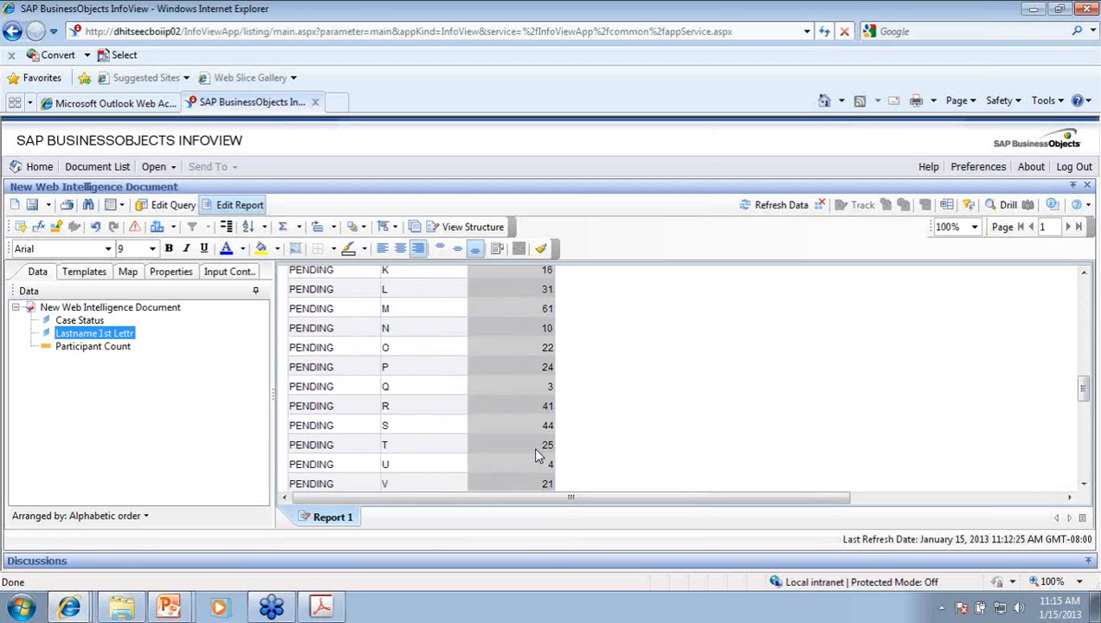
scroll(538, 454, "down", 3)
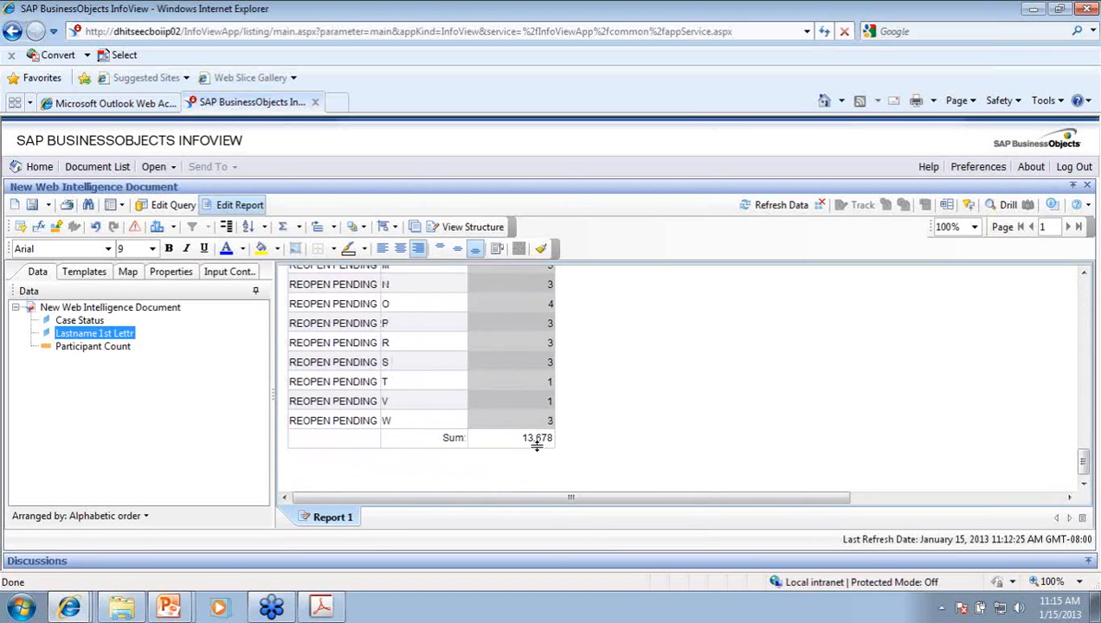
Step: Relabel the sum row 'Total:' and make the label and 13,678 total bold
double_click(448, 439)
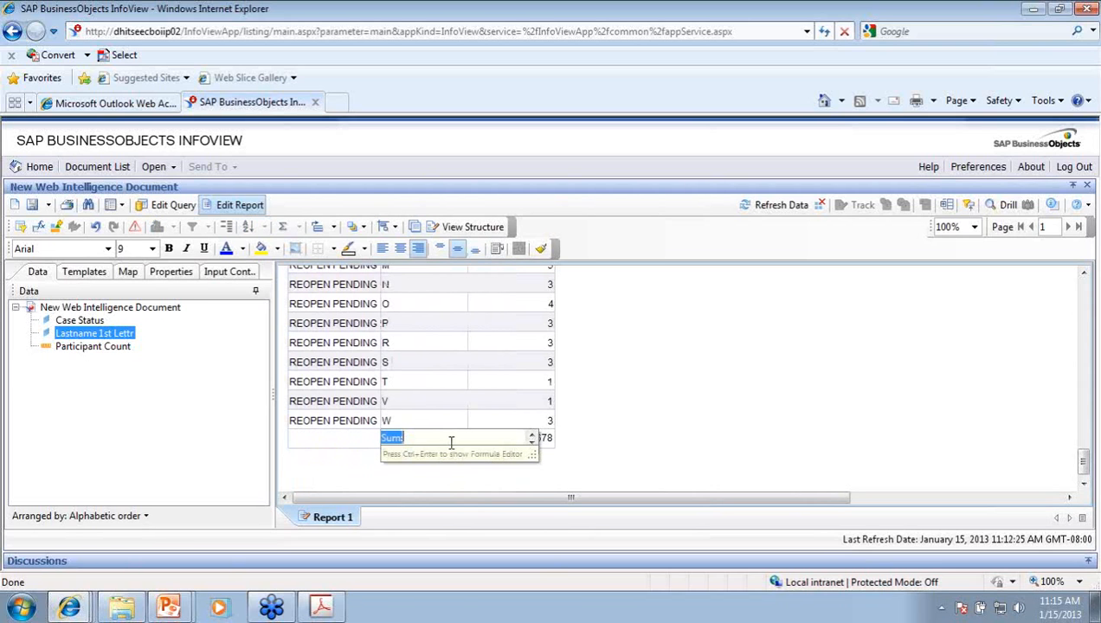
type("Total:")
key("Return")
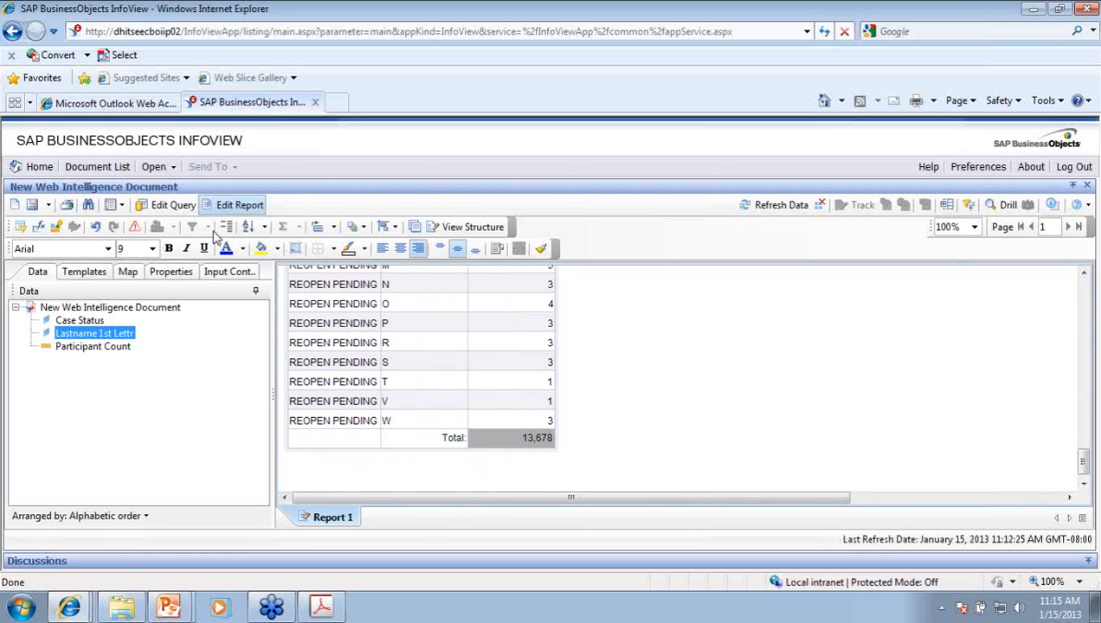
left_click(169, 249)
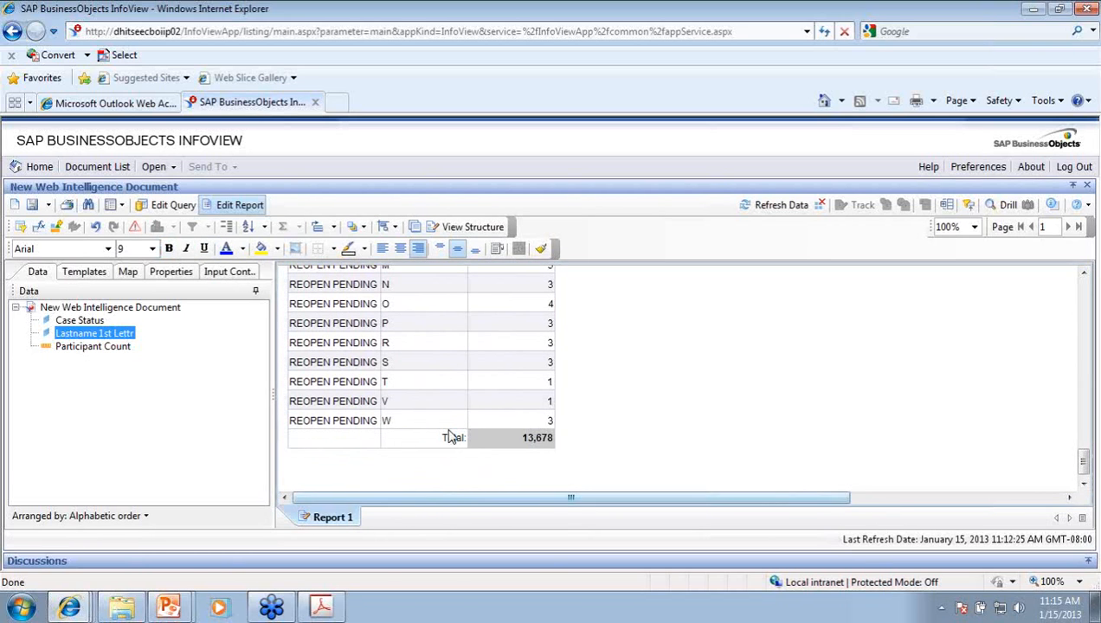
left_click(450, 437)
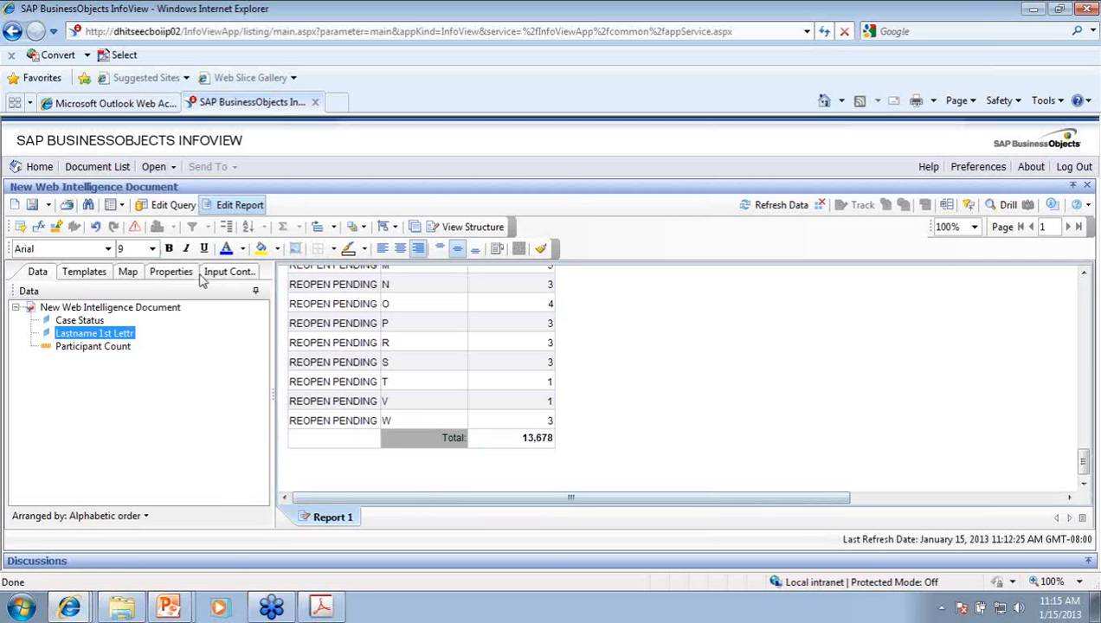
left_click(530, 444, "ctrl")
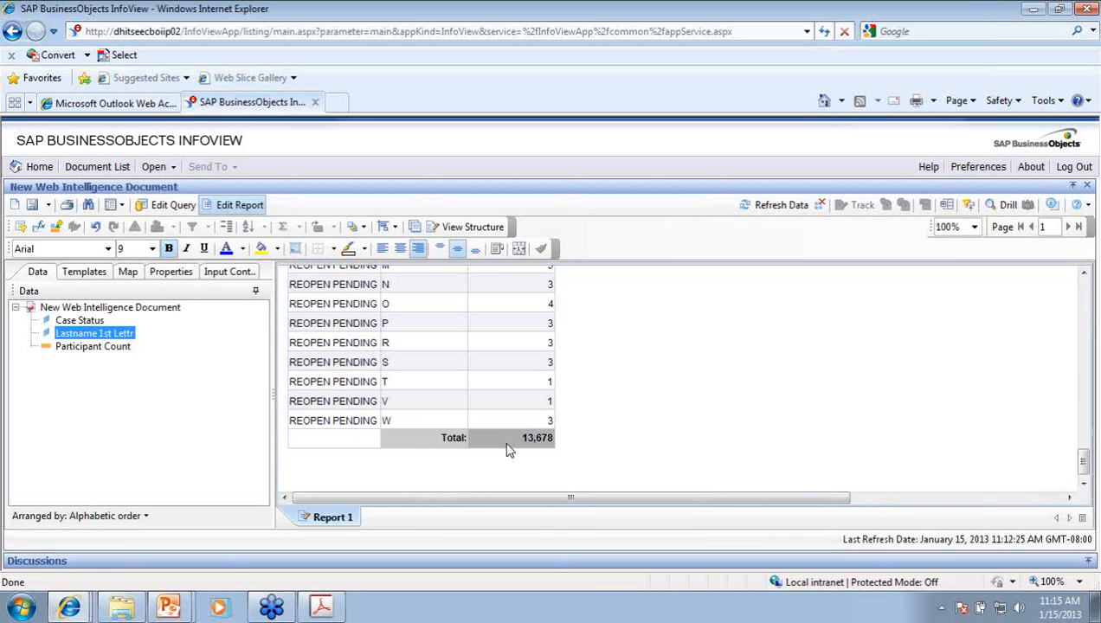
left_click(168, 250)
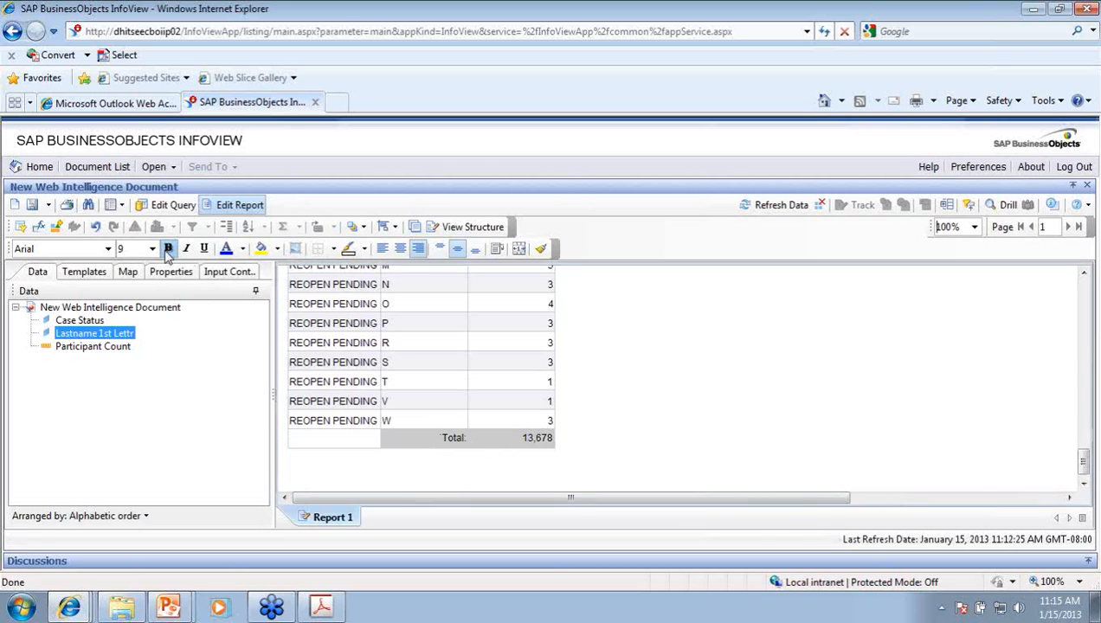
left_click(168, 249)
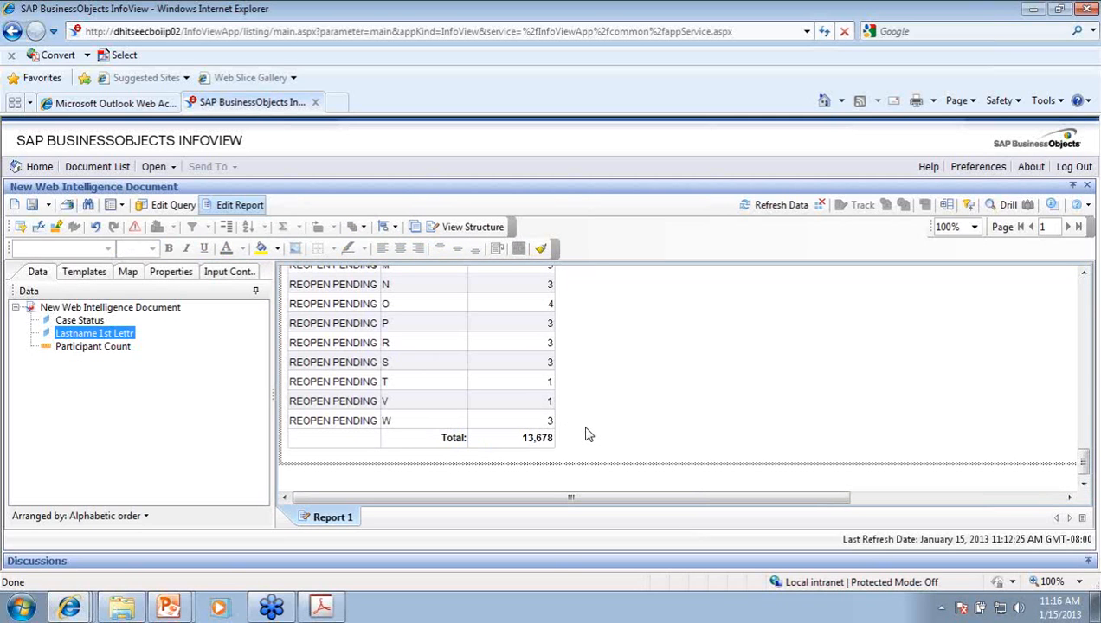
Step: Move the Lastname 1st Lettr column to the far left of the table
scroll(573, 413, "up", 5)
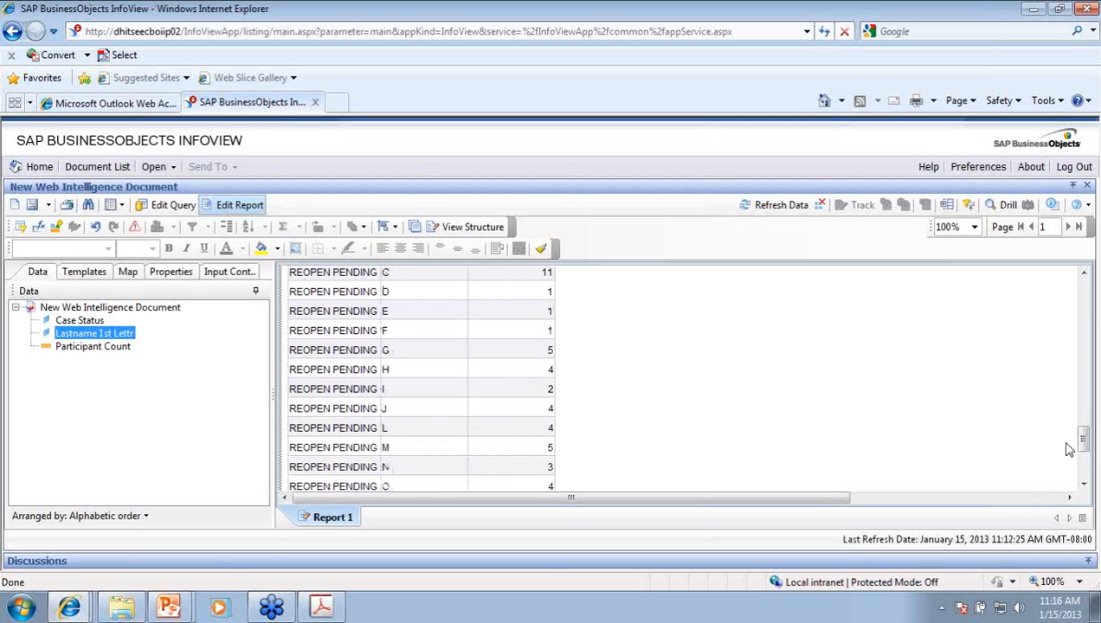
left_click_drag(1083, 439, 1074, 268)
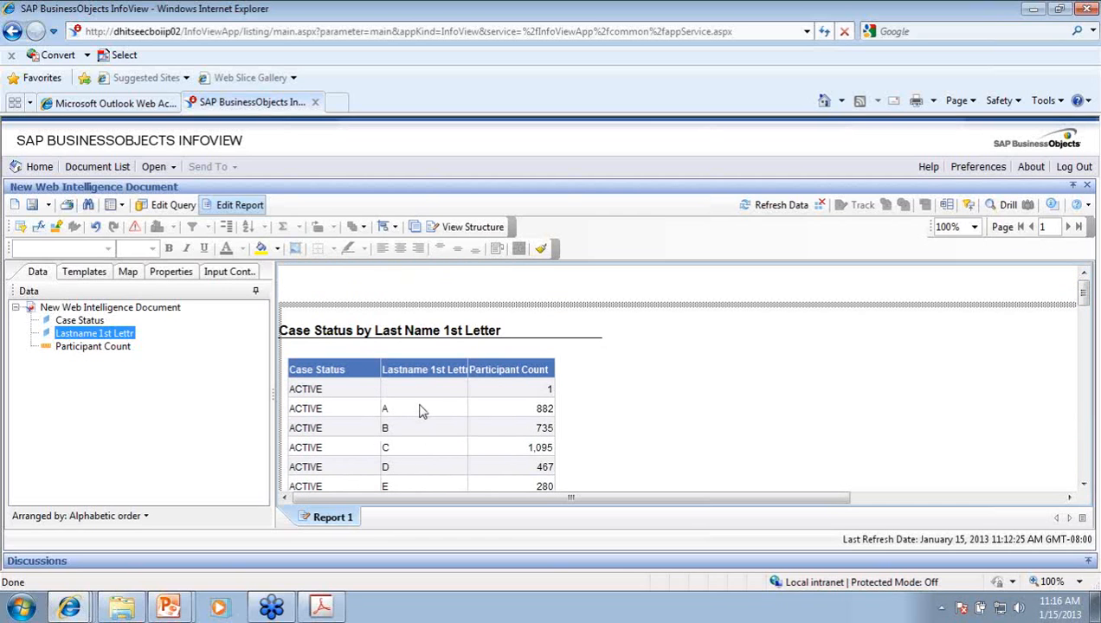
left_click_drag(419, 410, 293, 390)
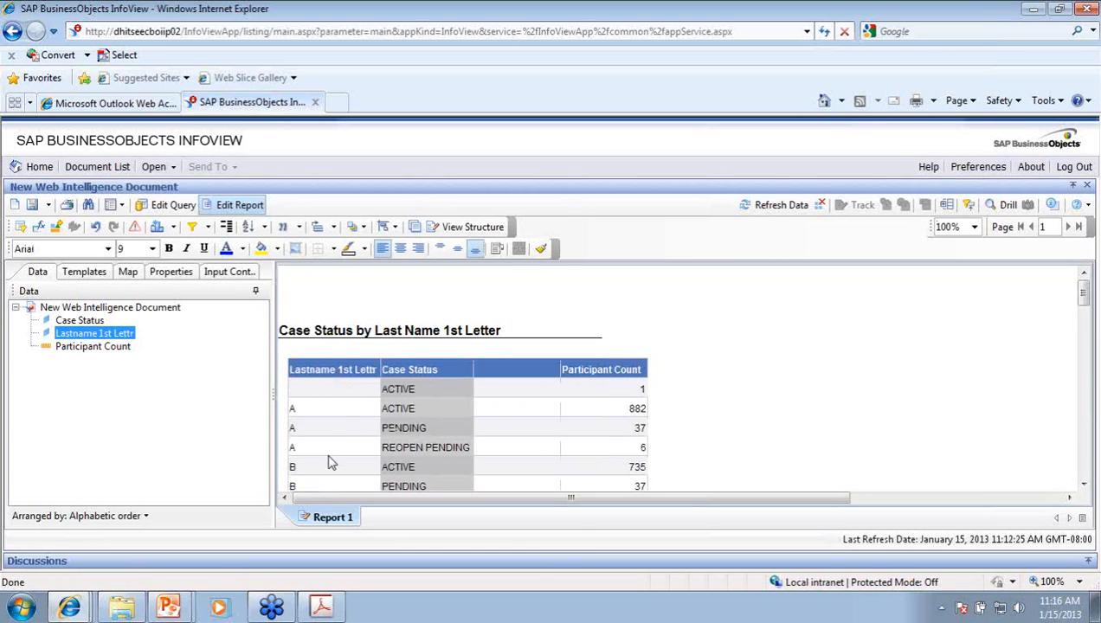
scroll(334, 459, "down", 1)
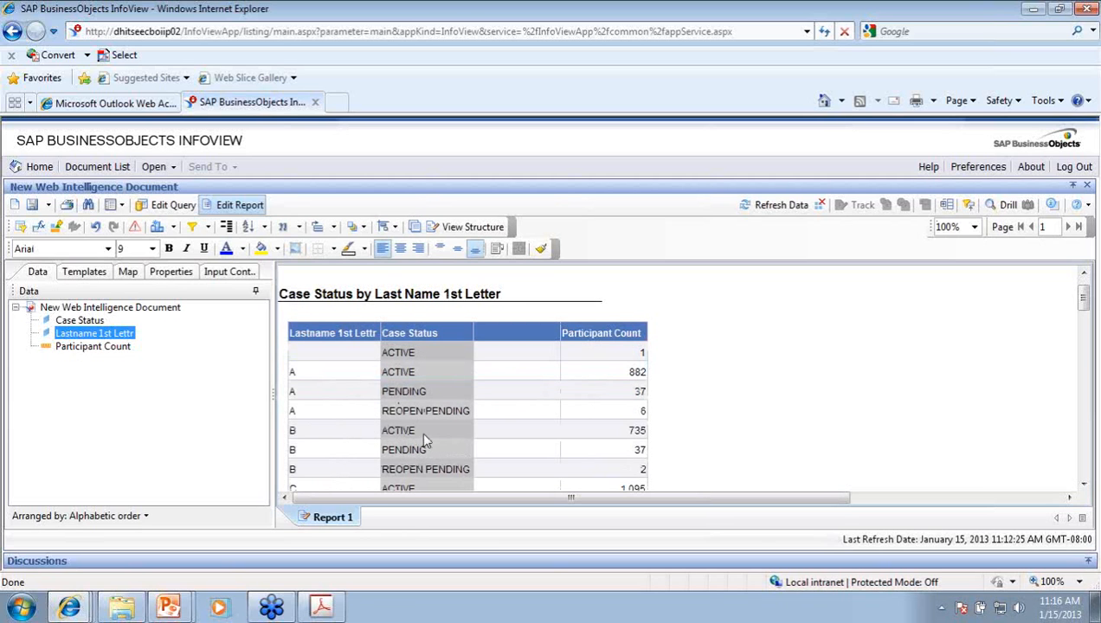
Step: Leave the empty column in place, and undo the last table change and the row-height change
right_click(493, 370)
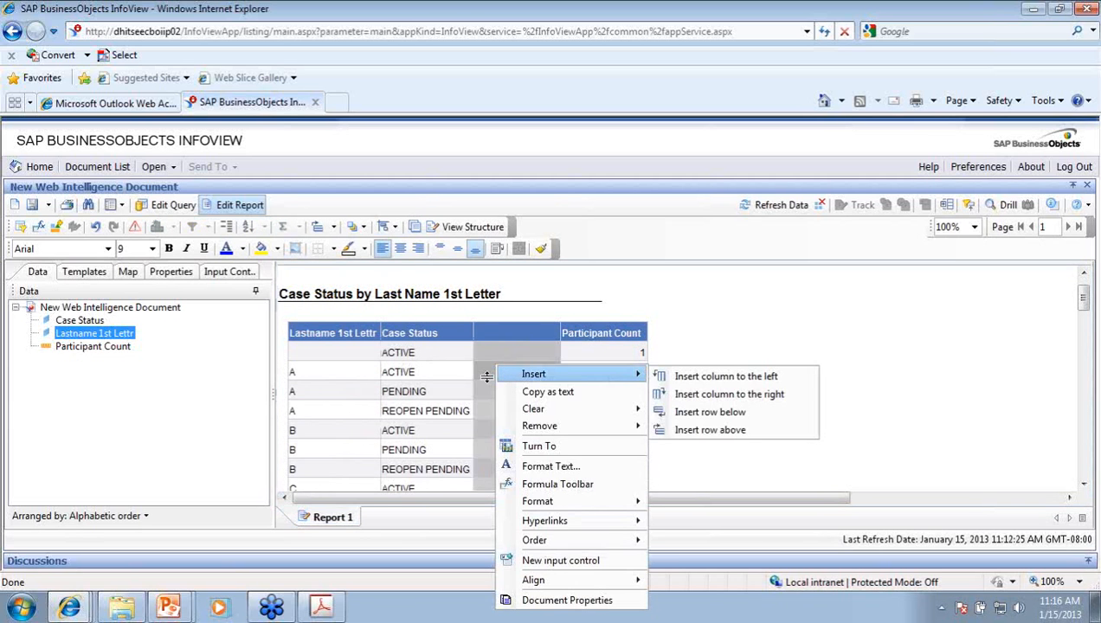
left_click(483, 354)
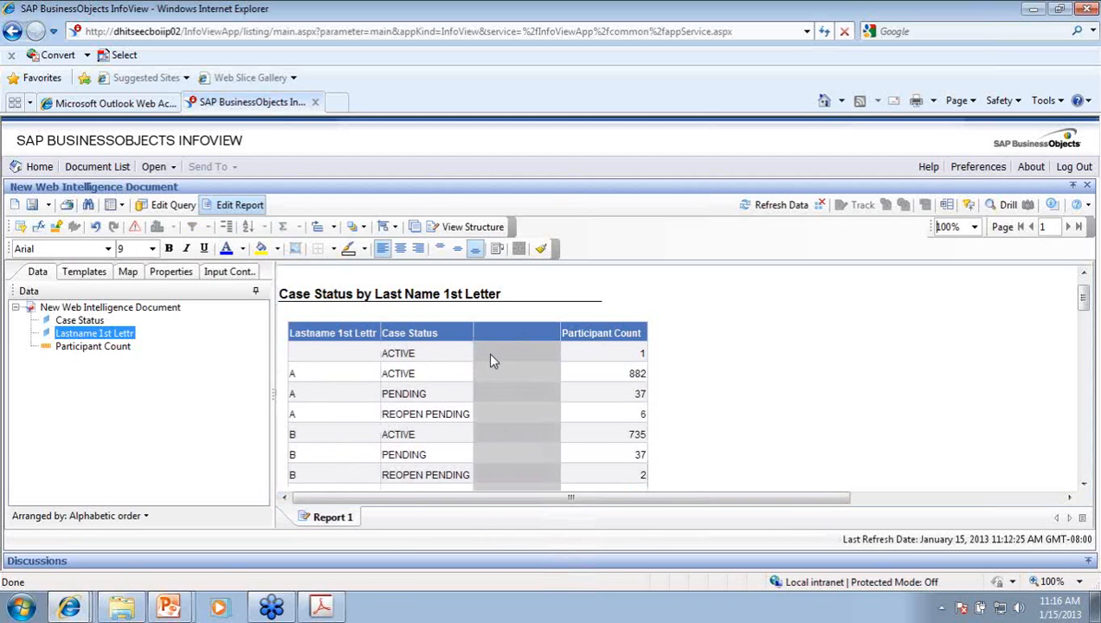
right_click(506, 373)
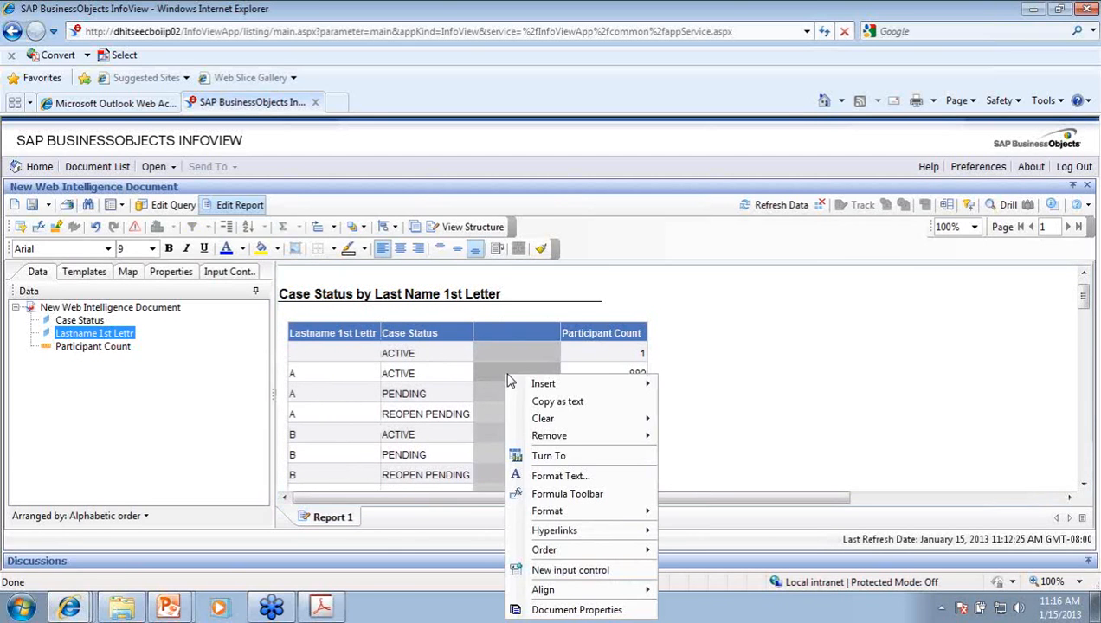
mouse_move(532, 442)
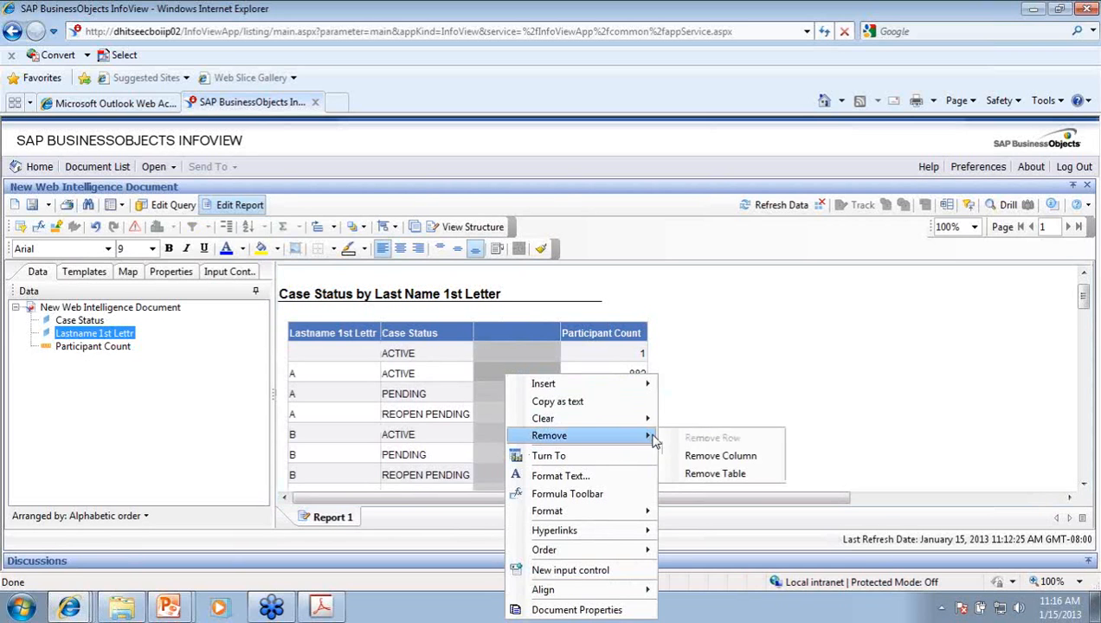
left_click(707, 359)
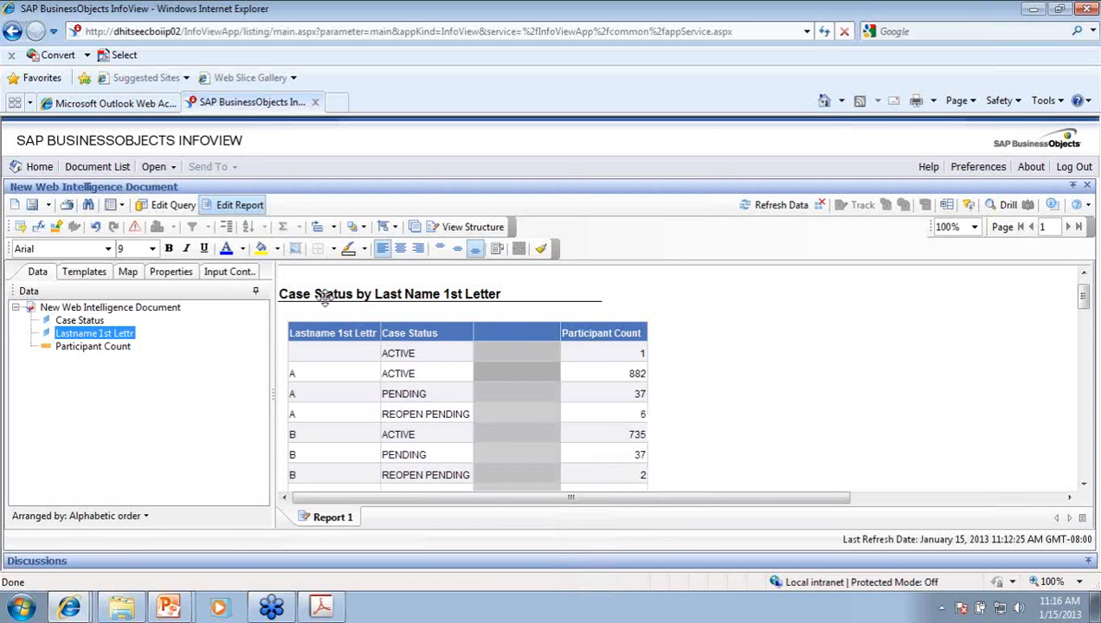
left_click(97, 227)
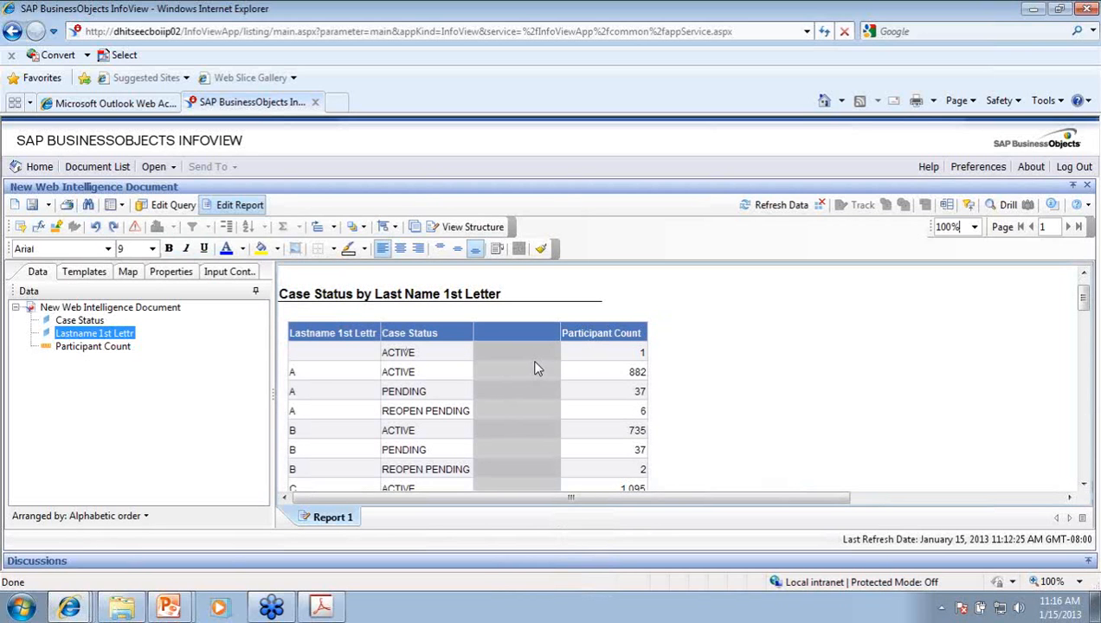
left_click_drag(537, 367, 536, 374)
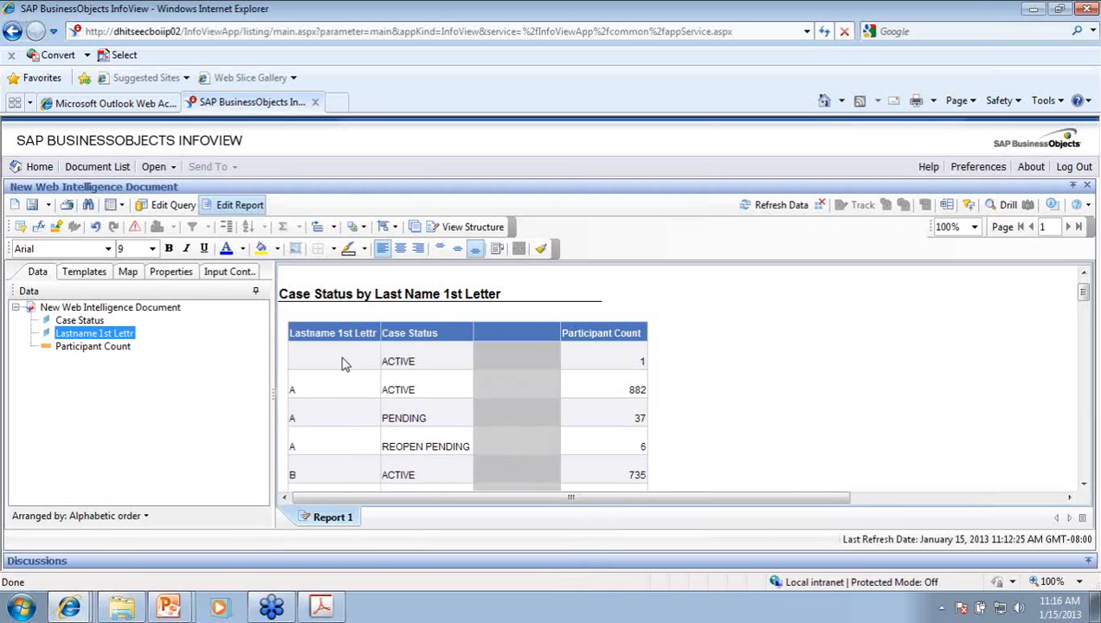
left_click(97, 230)
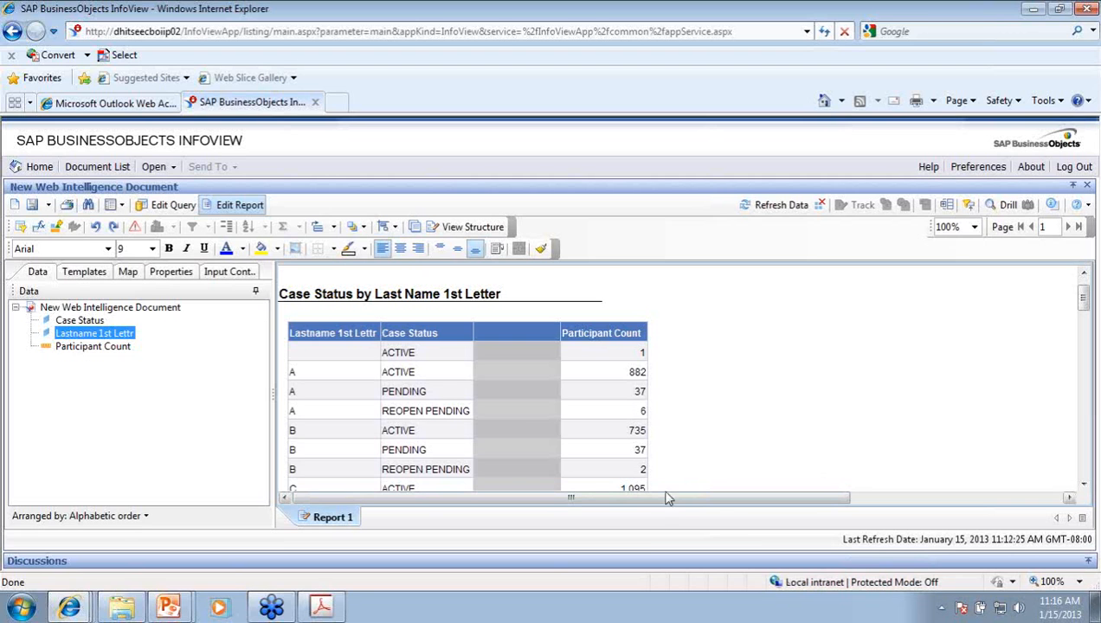
Step: Remove the empty grey column from the table
right_click(525, 367)
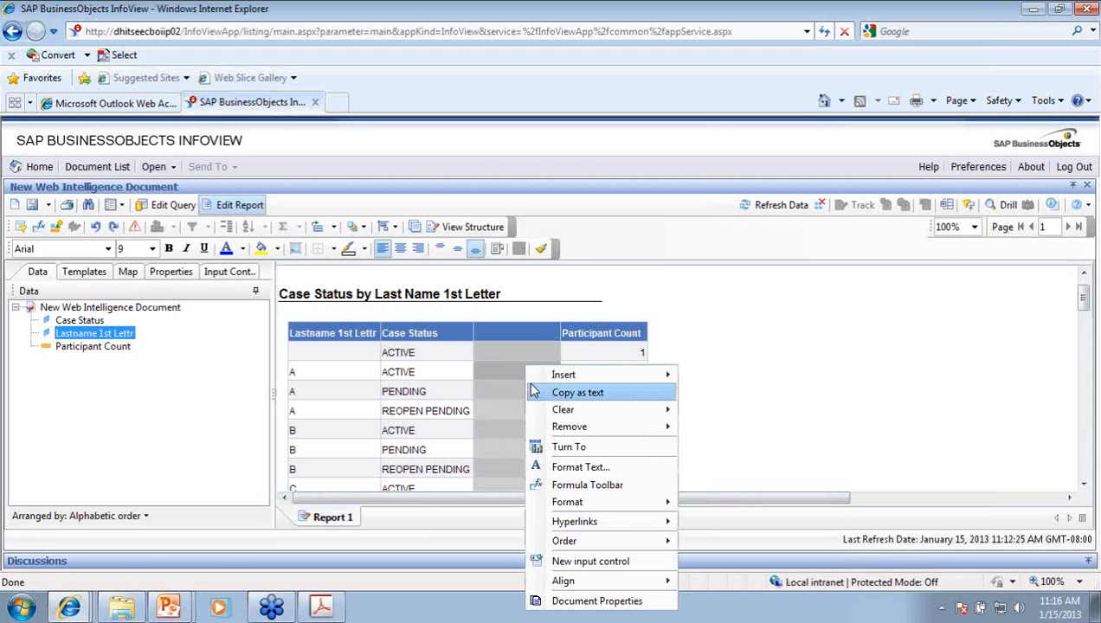
mouse_move(582, 429)
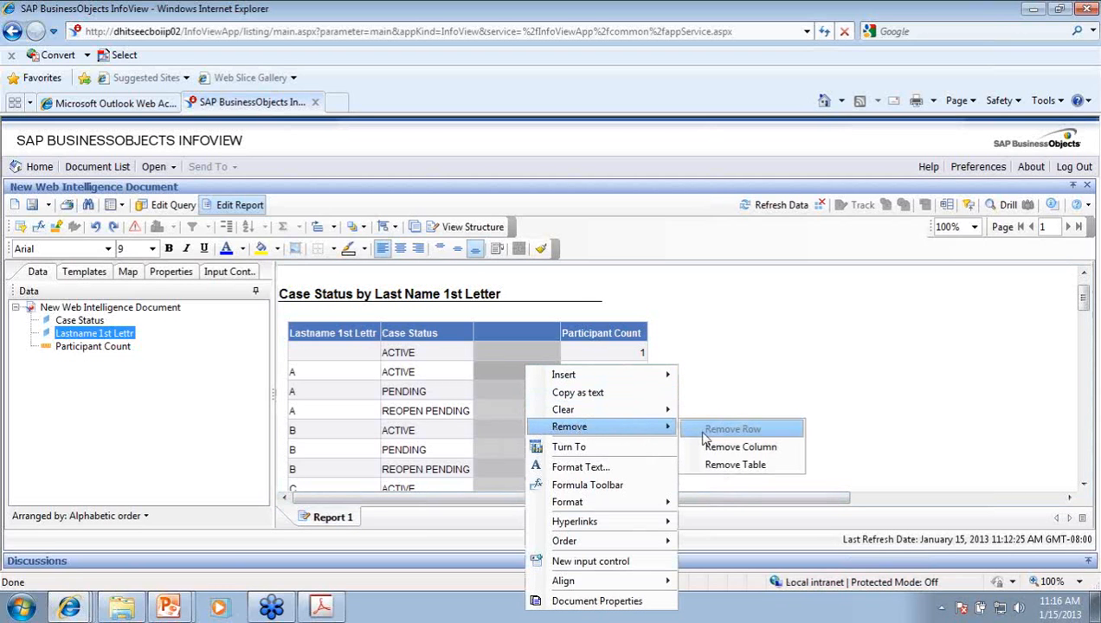
left_click(725, 448)
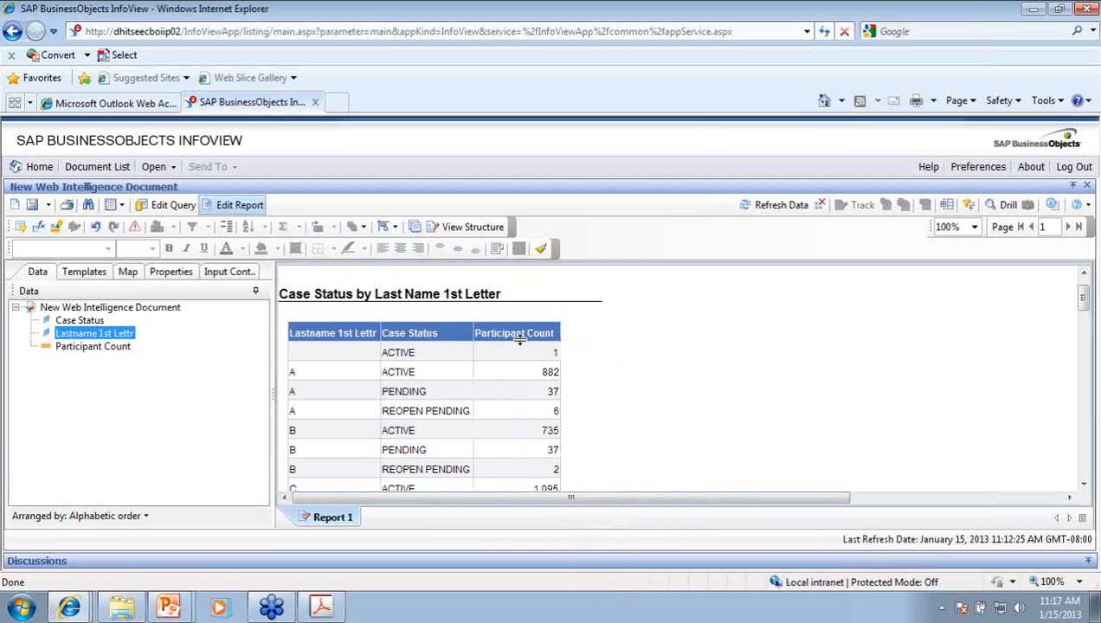
Step: Rename the Participant Count header to Count and nudge the table slightly up-left
left_click(510, 333)
left_click(515, 332)
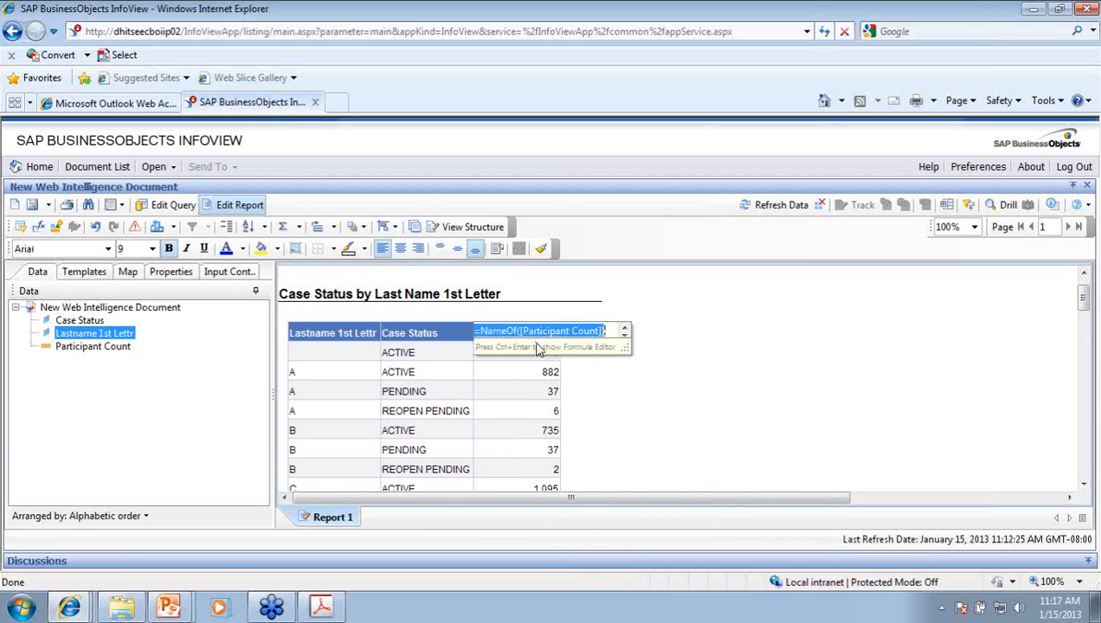
type("Count")
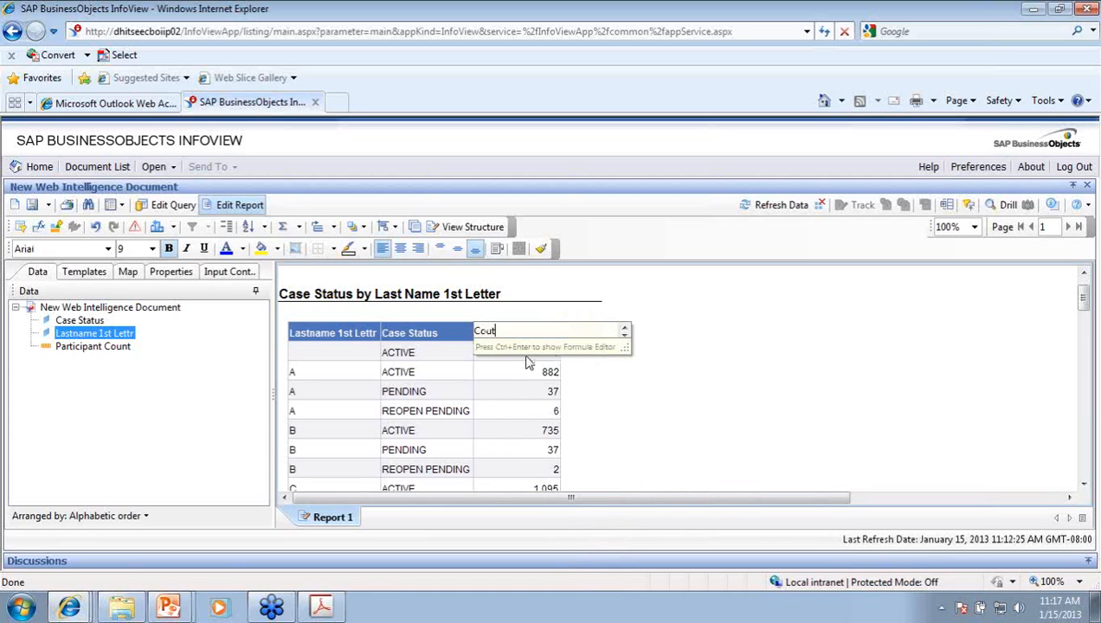
key("BackSpace")
type("nt")
key("Return")
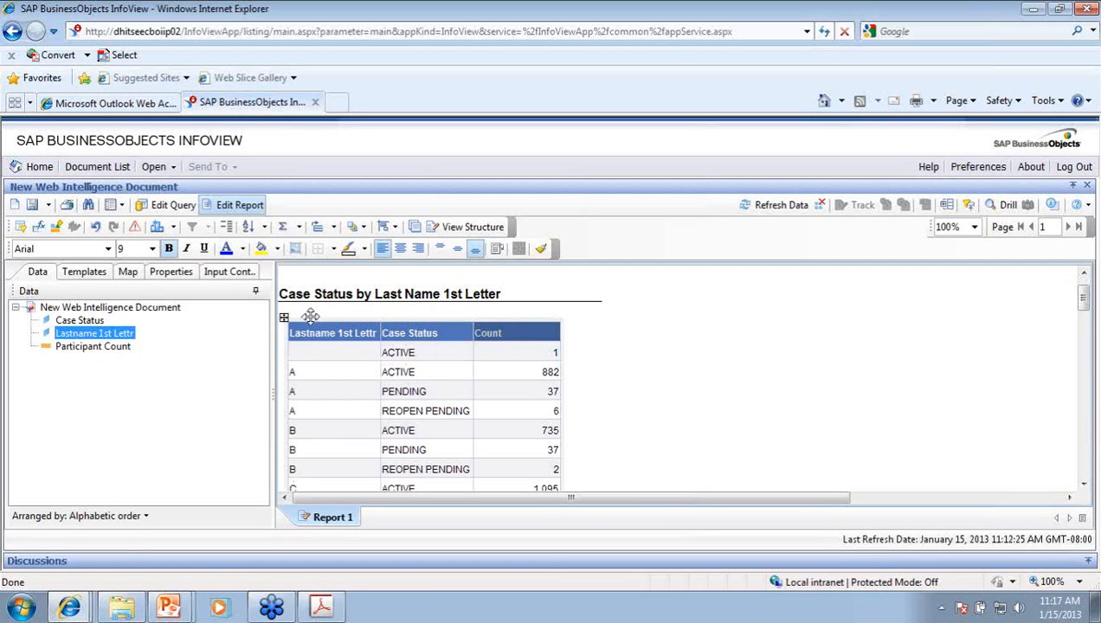
left_click_drag(310, 317, 301, 306)
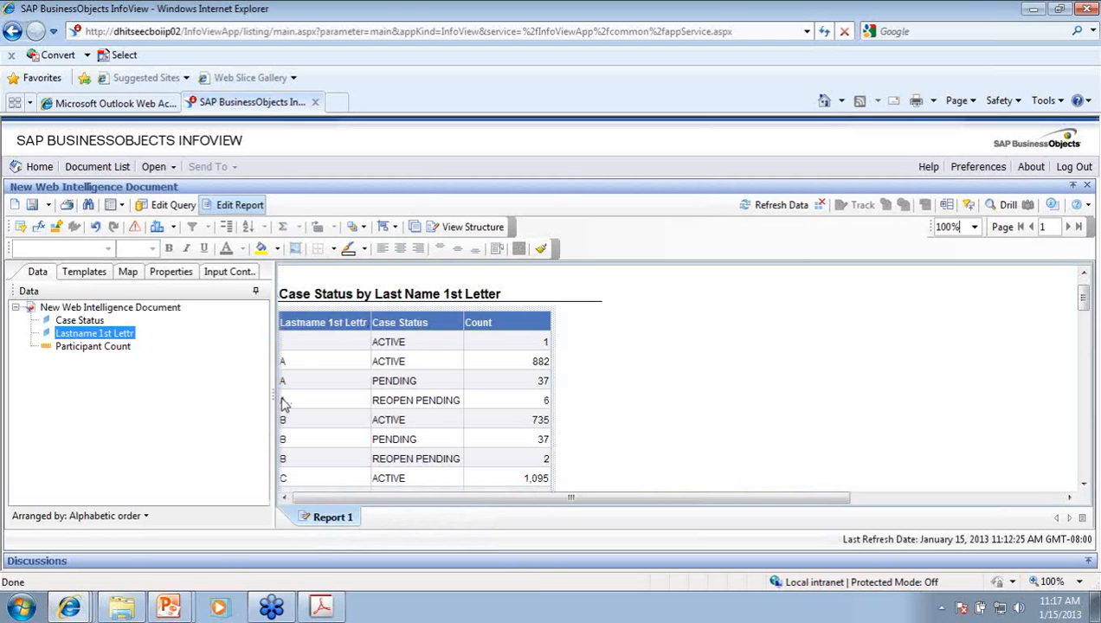
Step: Save As into the Testing folder under My Favorites, replacing the default name with 'Webinar Case Status Test'
left_click(49, 208)
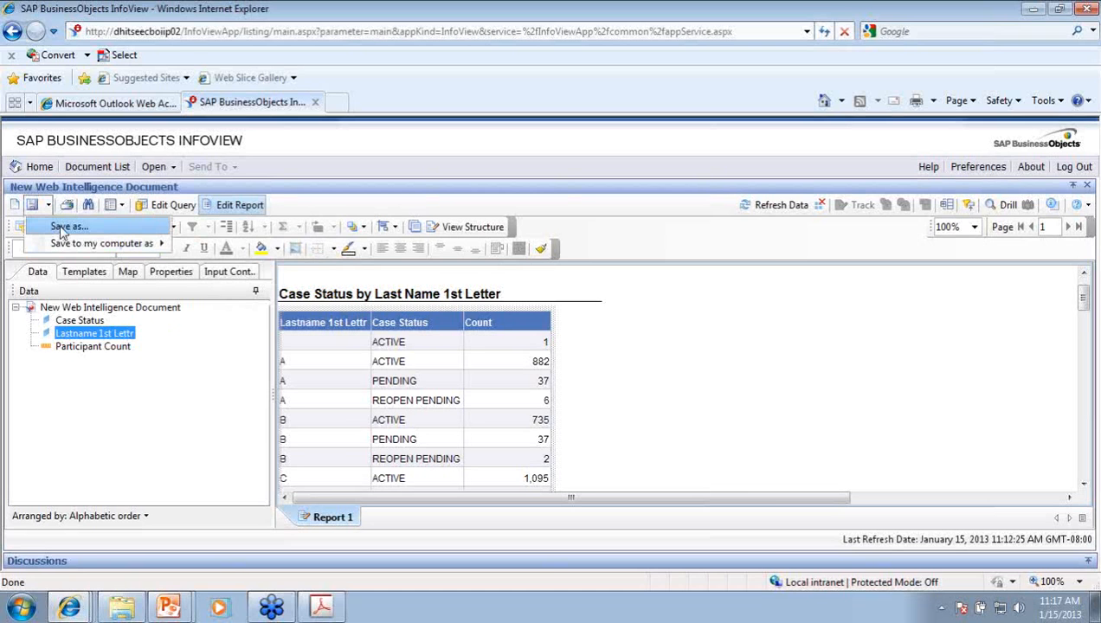
left_click(63, 227)
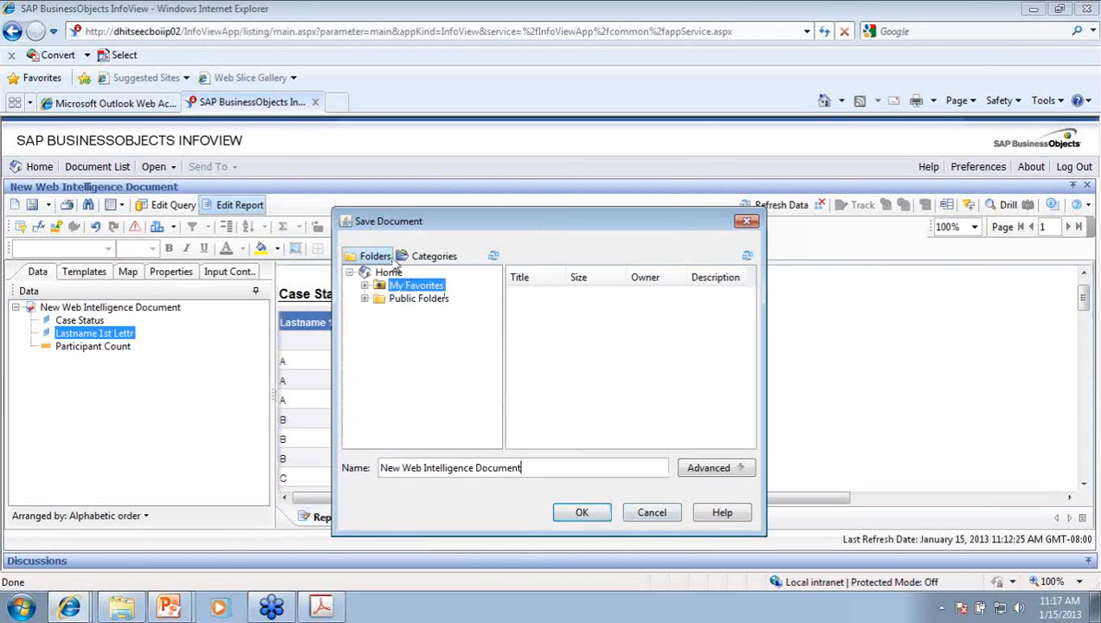
left_click(364, 286)
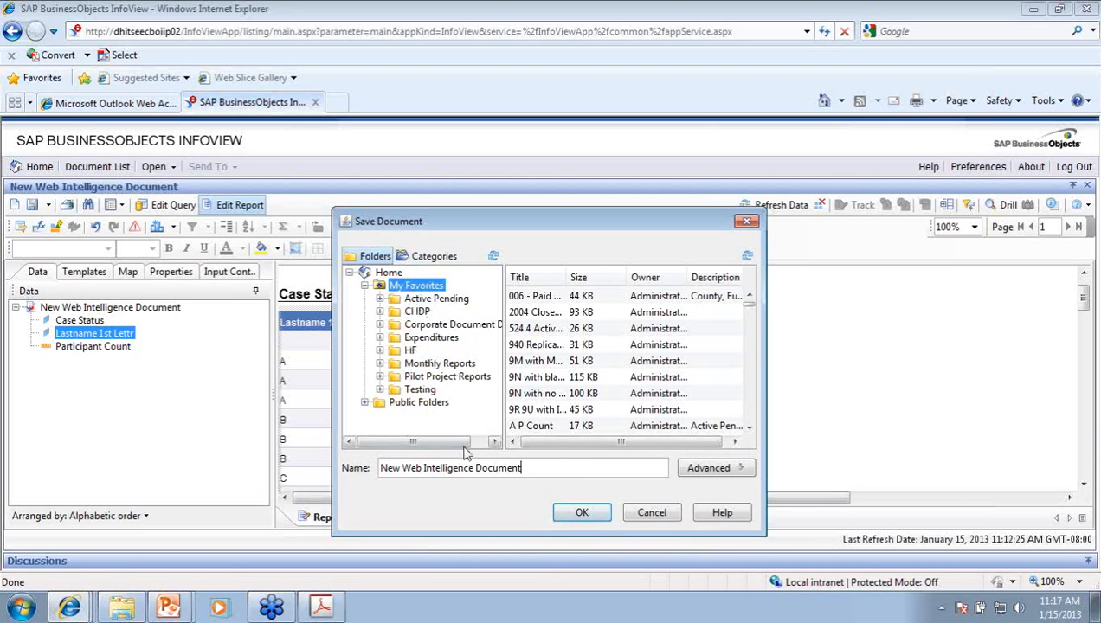
left_click_drag(562, 472, 379, 468)
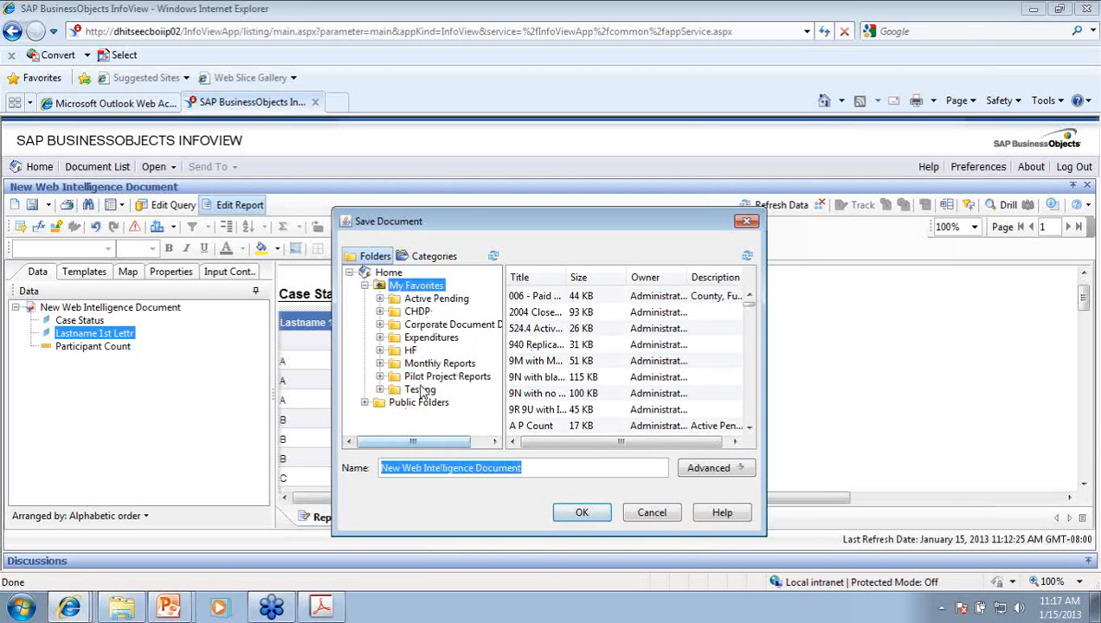
left_click(419, 390)
left_click(541, 471)
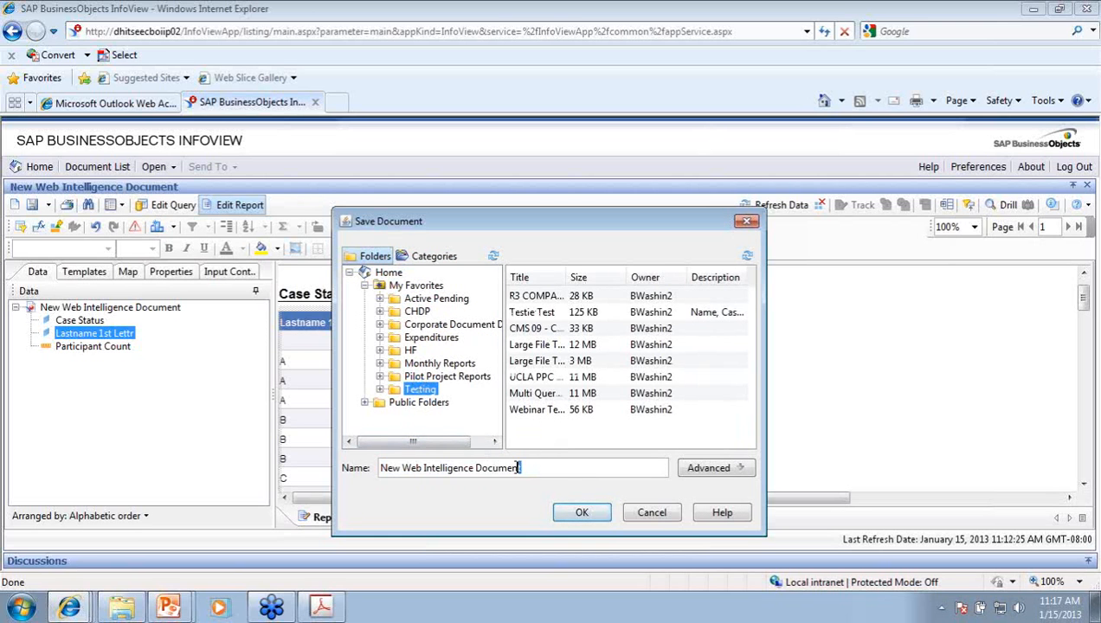
left_click_drag(541, 470, 360, 474)
left_click(374, 466)
key("BackSpace")
key("BackSpace")
key("BackSpace")
key("BackSpace")
key("BackSpace")
key("BackSpace")
key("BackSpace")
key("BackSpace")
key("BackSpace")
key("BackSpace")
key("BackSpace")
key("BackSpace")
key("BackSpace")
key("BackSpace")
key("BackSpace")
key("BackSpace")
key("BackSpace")
key("BackSpace")
key("BackSpace")
key("BackSpace")
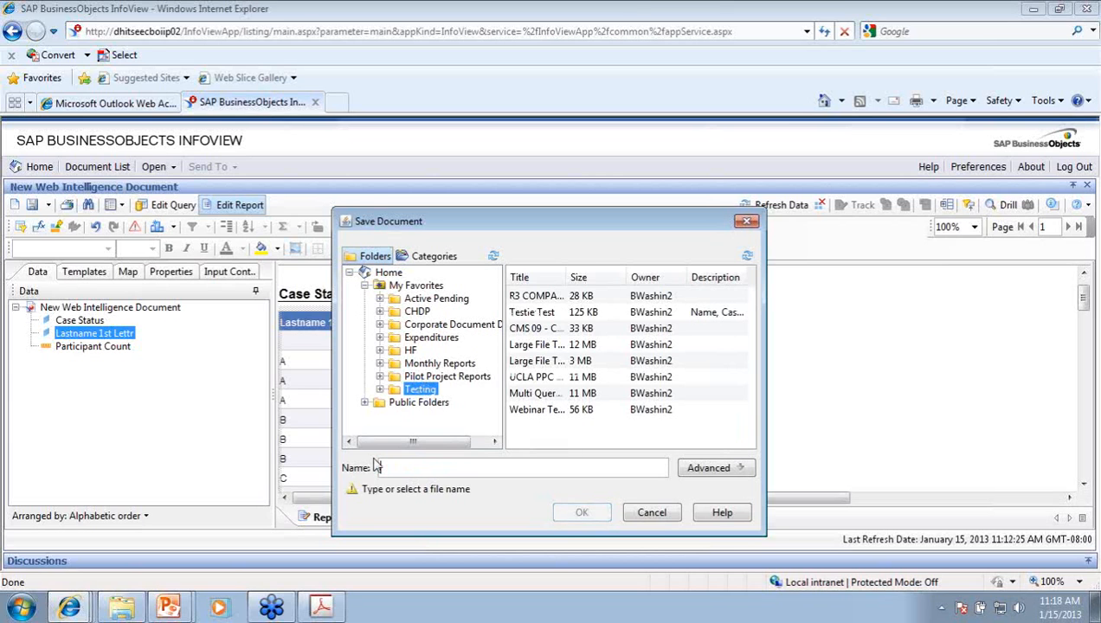
type("Webin")
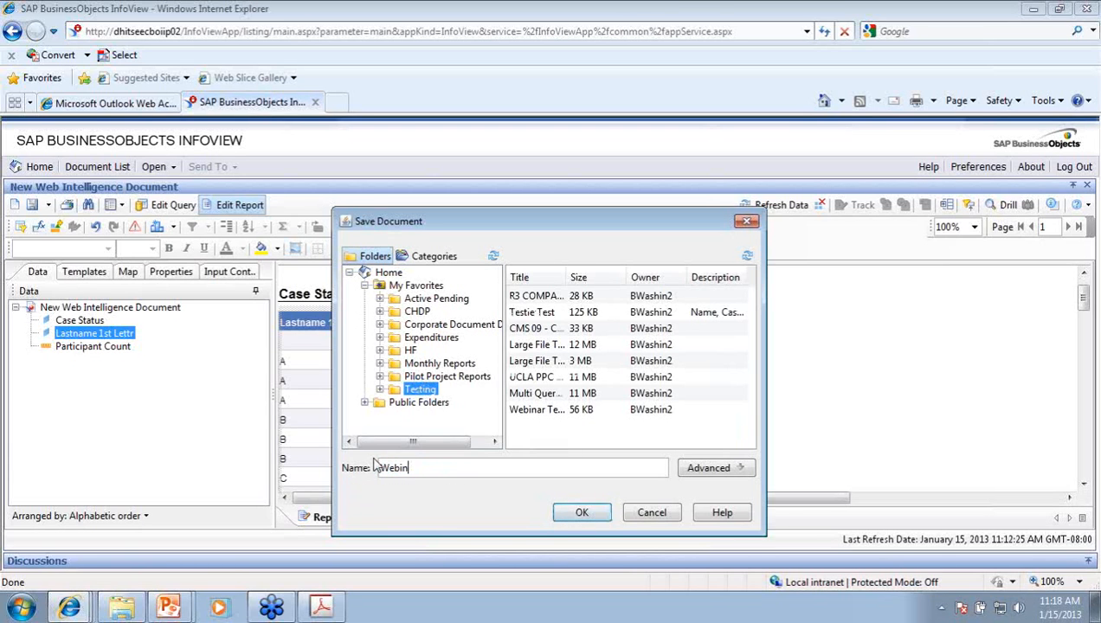
type("ar Case Status -E")
Step: Enable Refresh on open in the advanced options and save as Webinar Case Status Test
left_click(715, 468)
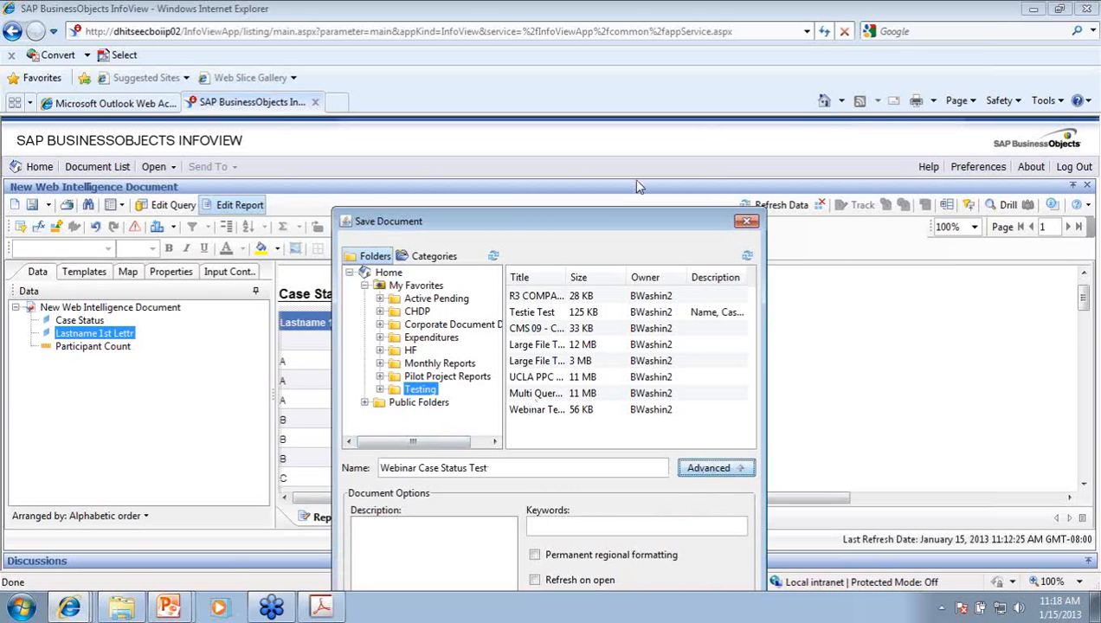
left_click_drag(632, 221, 628, 93)
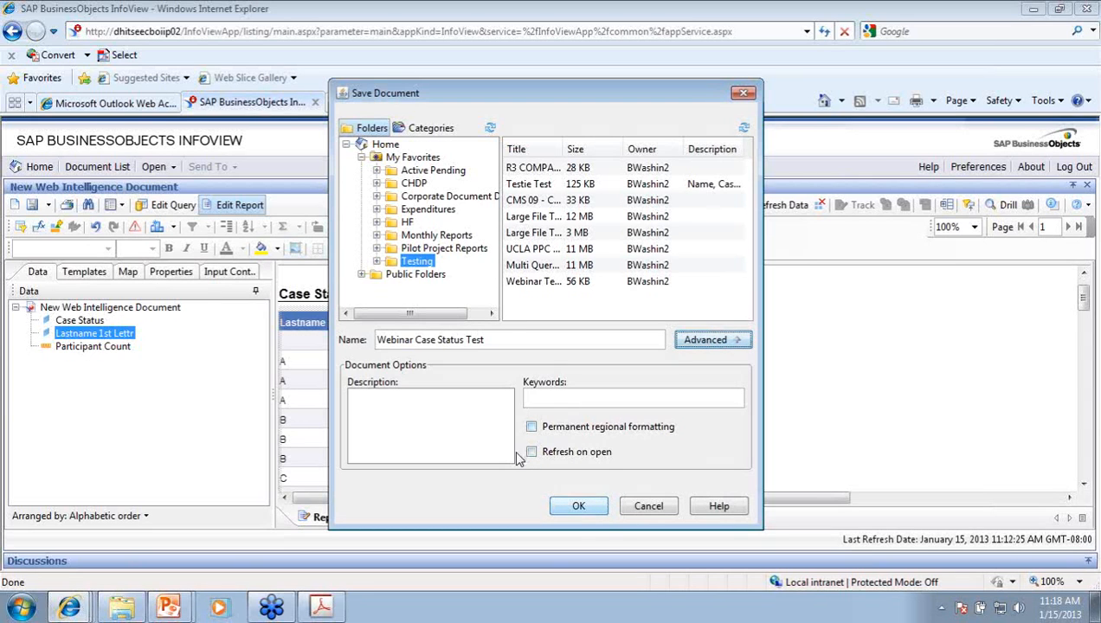
left_click(530, 452)
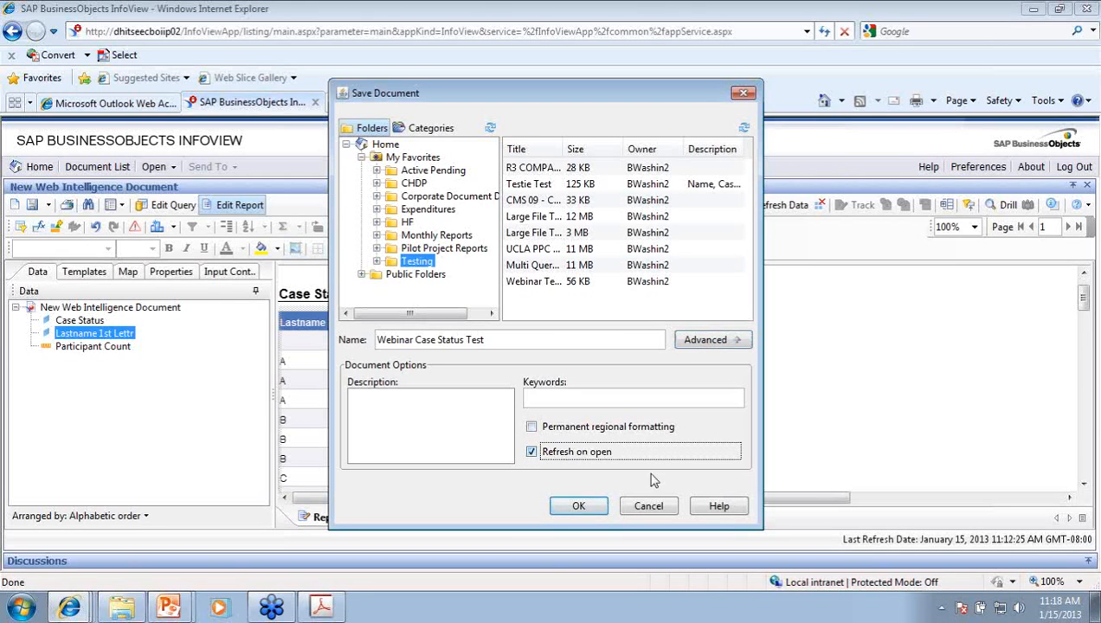
left_click(578, 507)
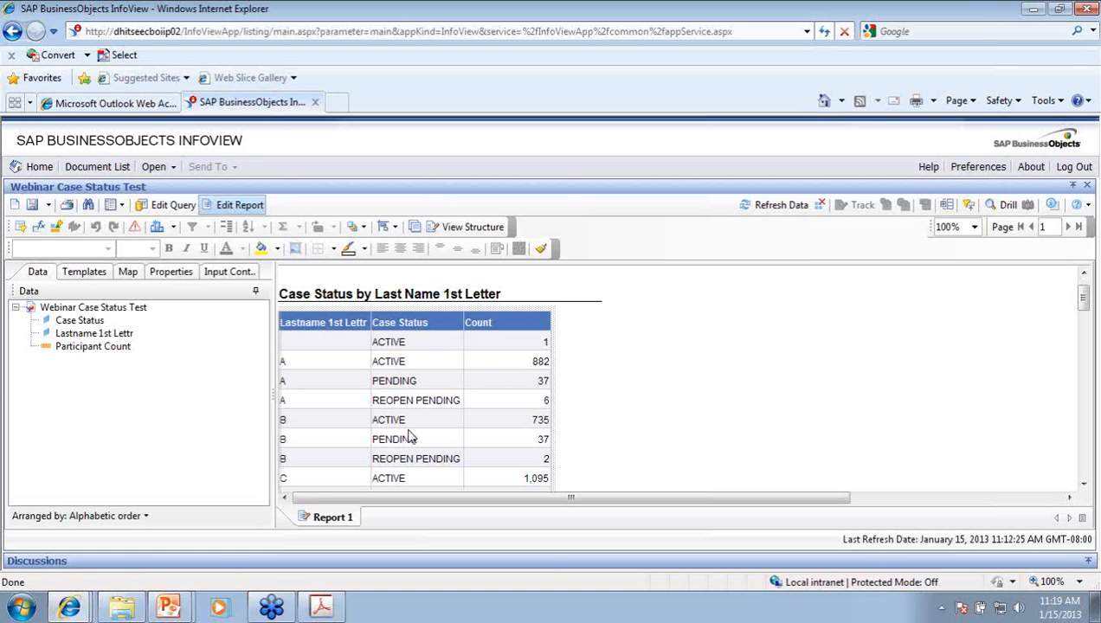
left_click(388, 348)
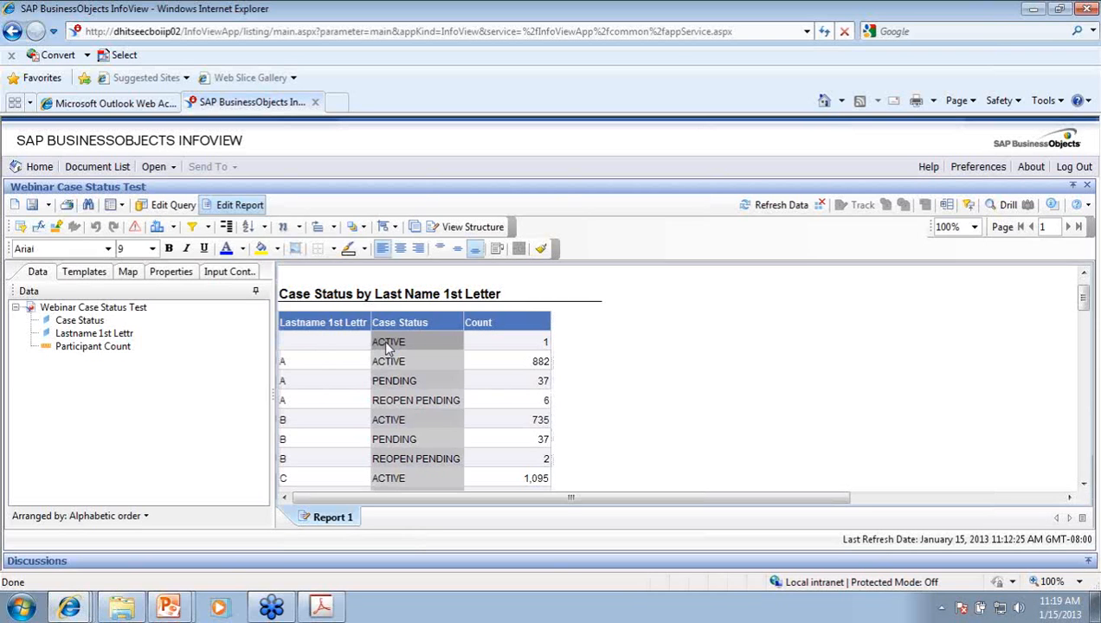
mouse_move(386, 350)
left_mouse_down()
mouse_move(303, 331)
mouse_move(285, 312)
left_mouse_up()
left_click_drag(287, 313, 332, 329)
left_click_drag(415, 364, 281, 316)
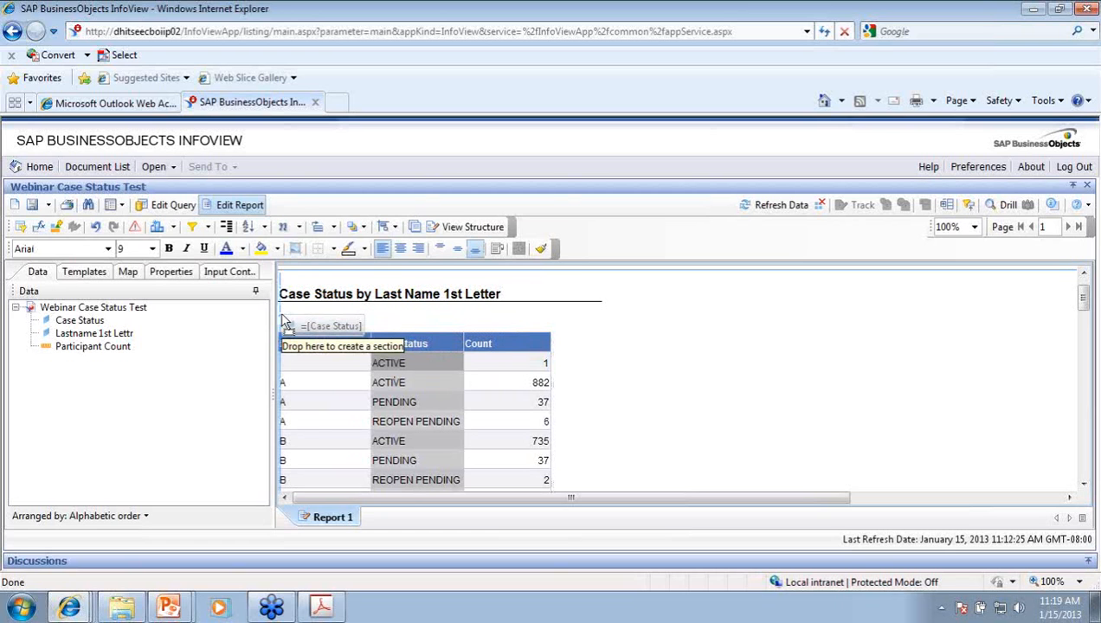
left_click_drag(285, 321, 283, 318)
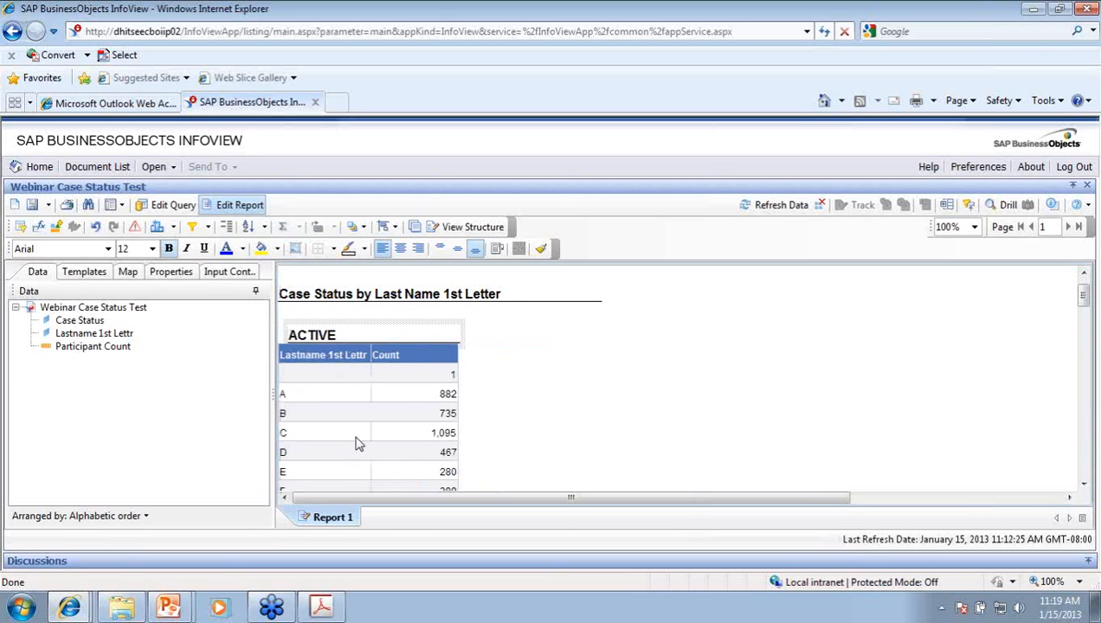
scroll(364, 411, "down", 3)
scroll(416, 413, "up", 2)
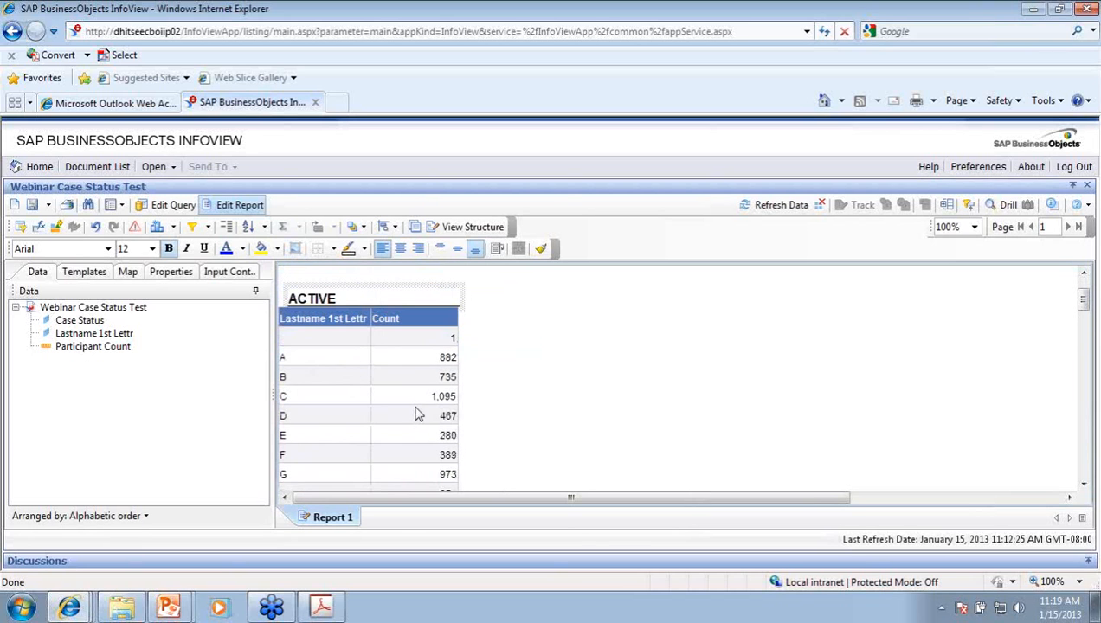
scroll(399, 407, "down", 3)
scroll(407, 412, "down", 6)
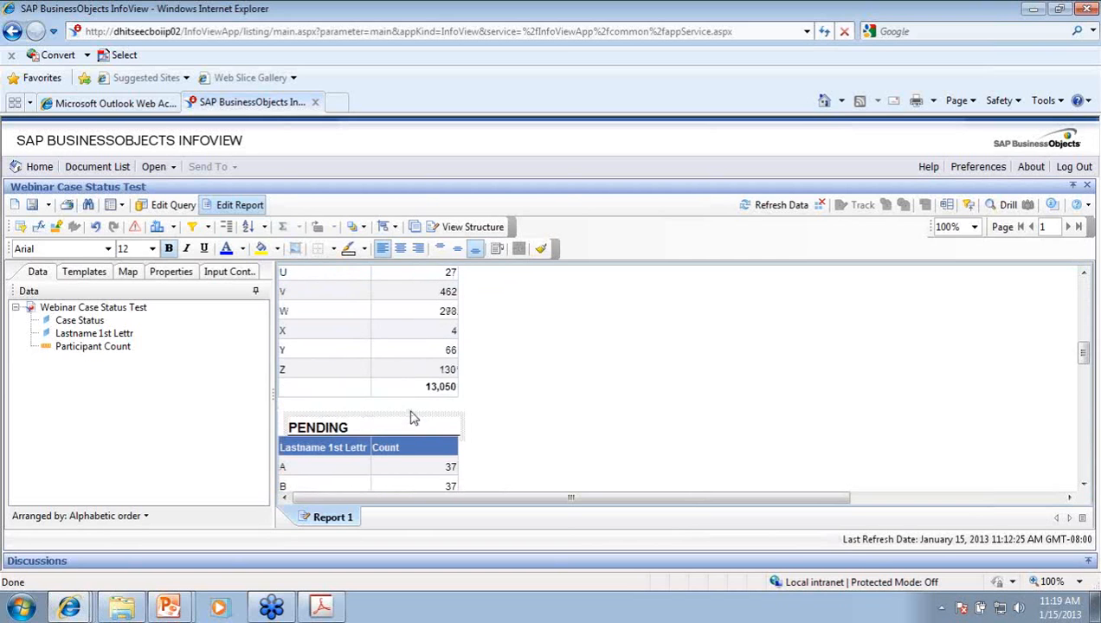
scroll(406, 400, "down", 2)
scroll(410, 402, "down", 15)
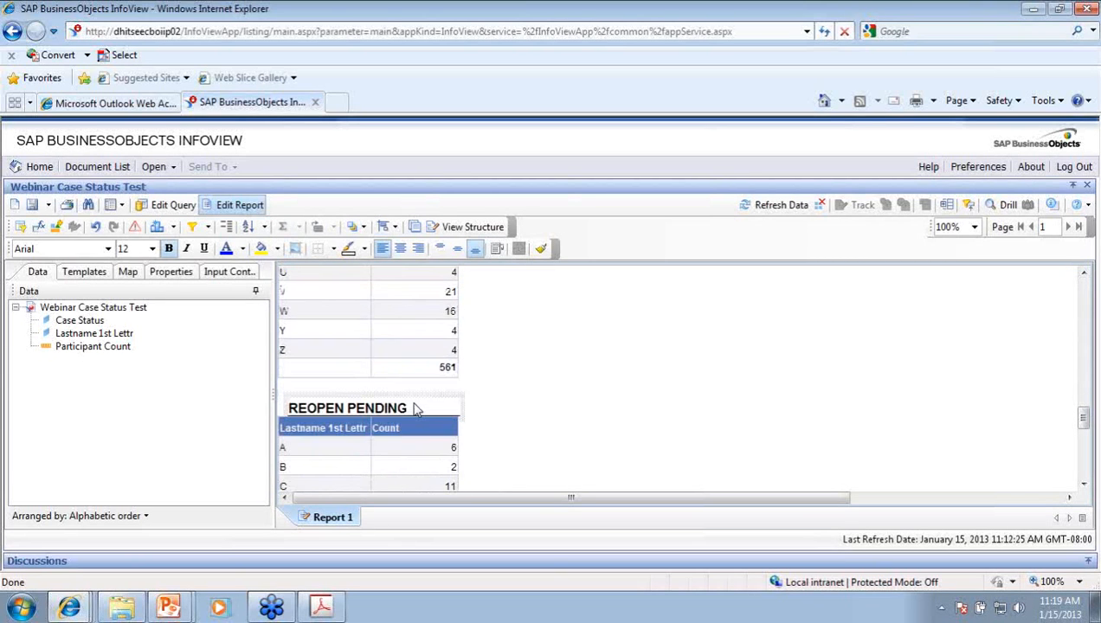
scroll(413, 403, "up", 15)
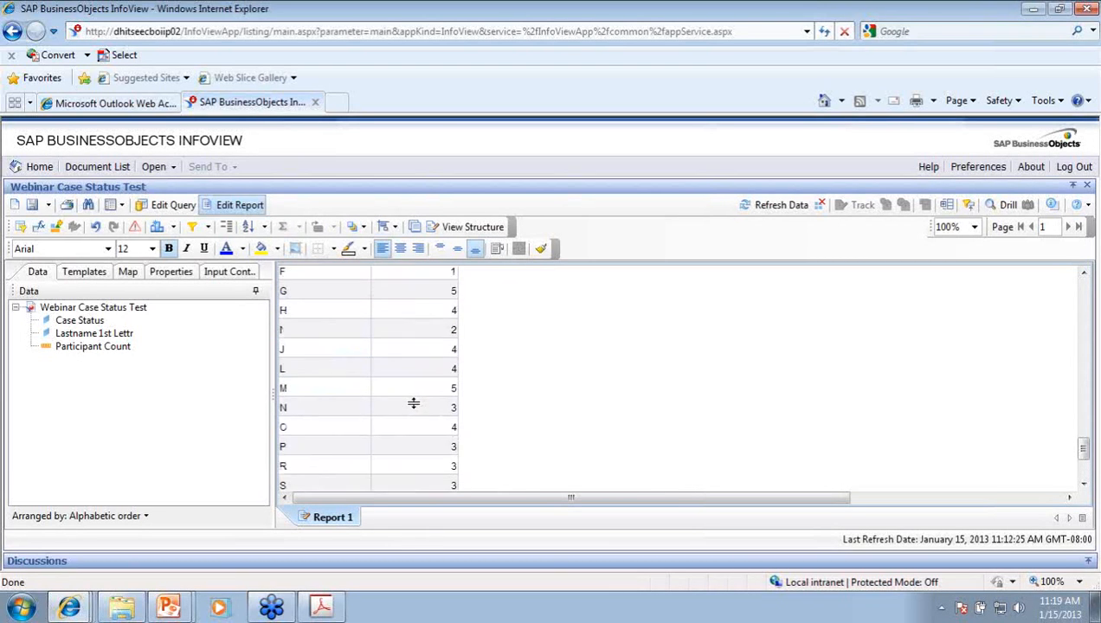
left_click(95, 226)
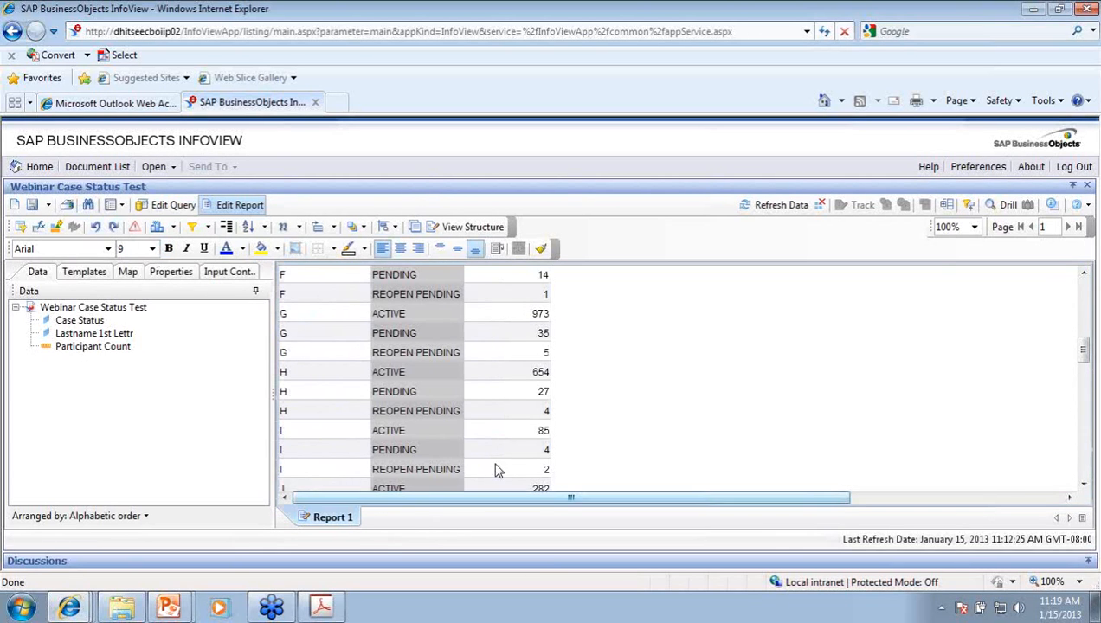
scroll(465, 383, "up", 5)
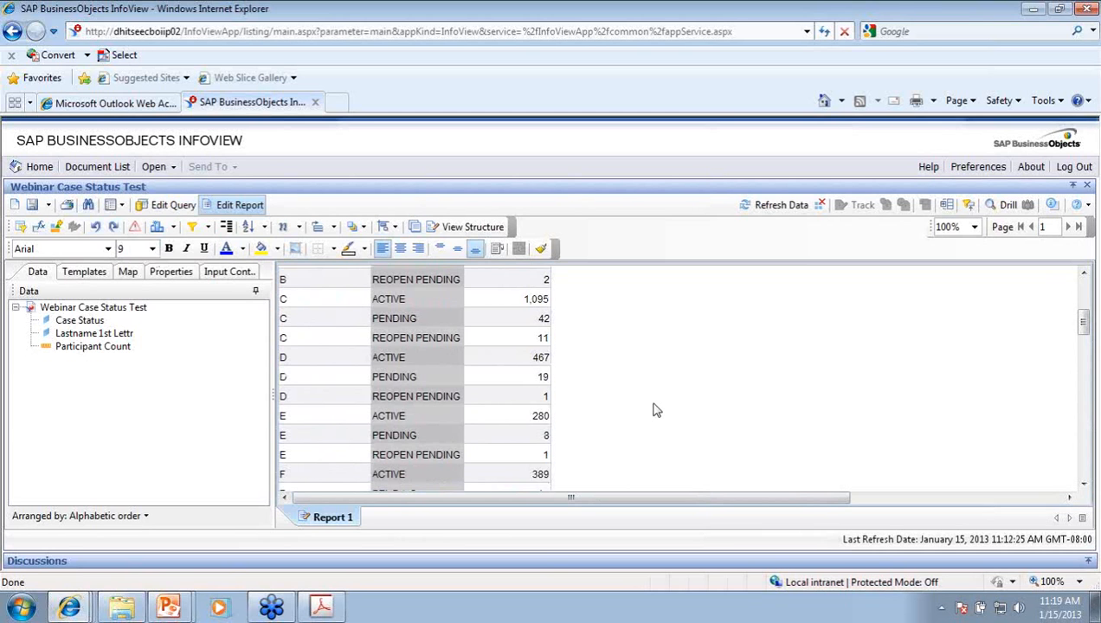
left_click_drag(1084, 313, 1079, 278)
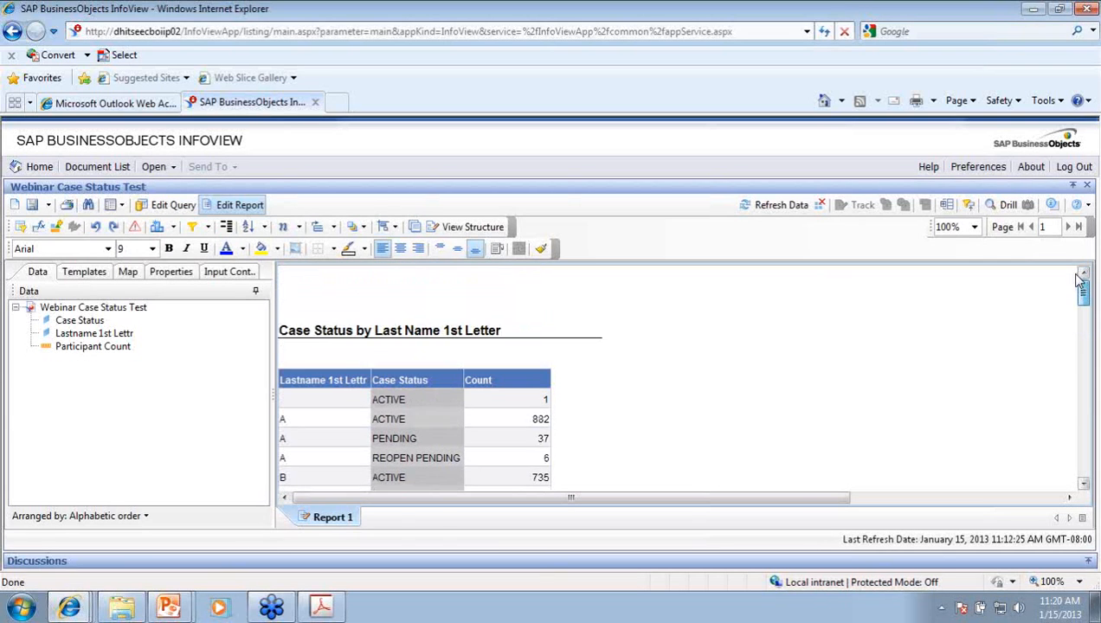
left_click(291, 421)
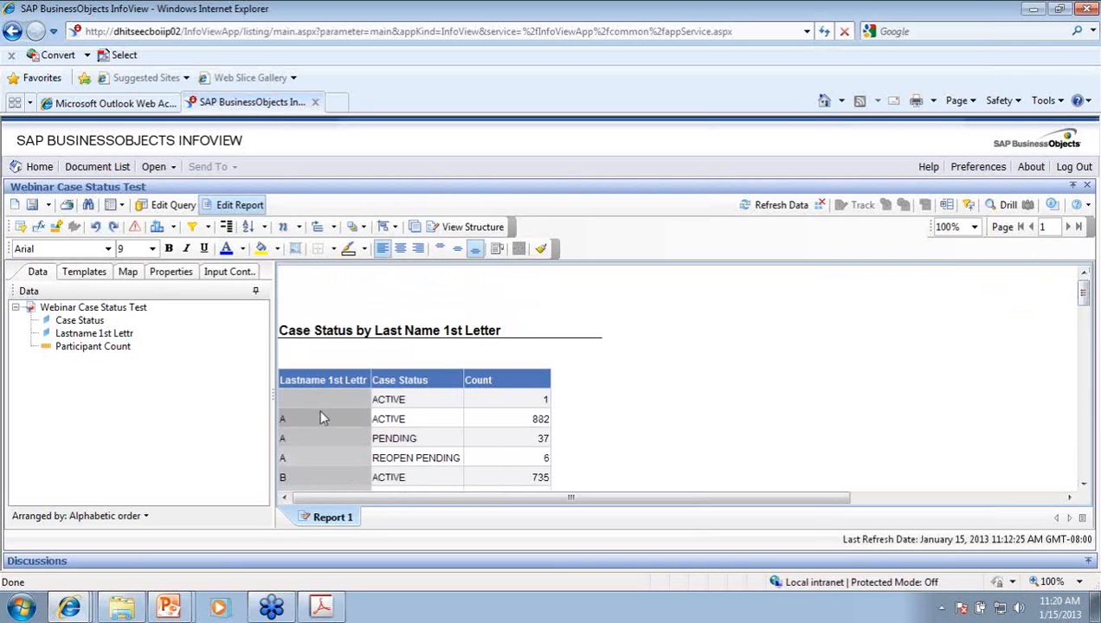
Step: Insert a break on the Case Status column, creating separate ACTIVE and PENDING blocks
left_click(375, 400)
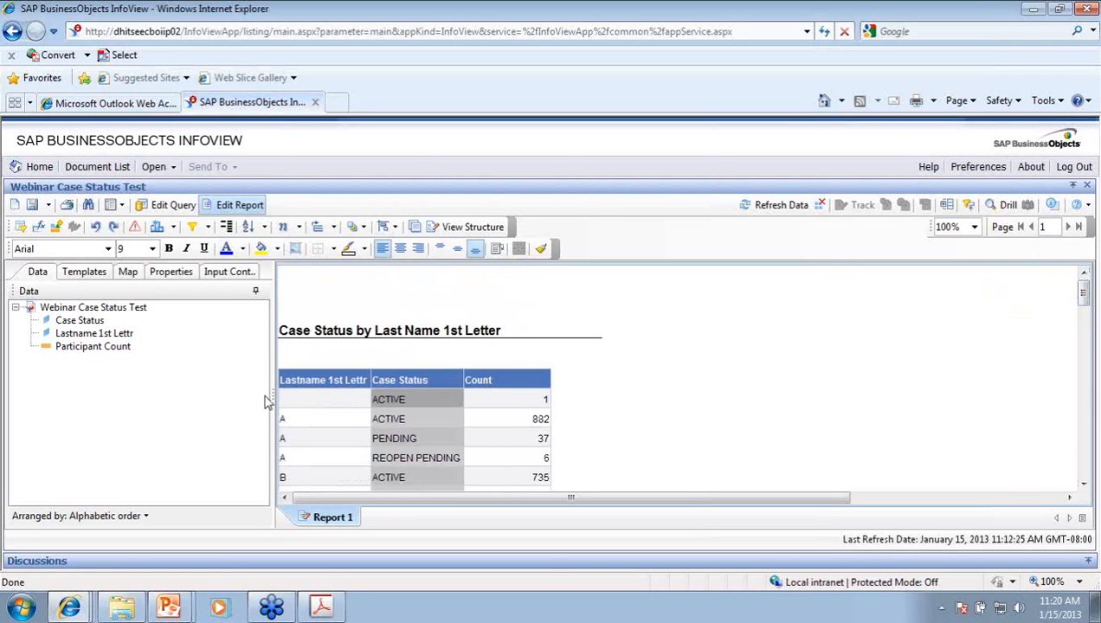
left_click(226, 229)
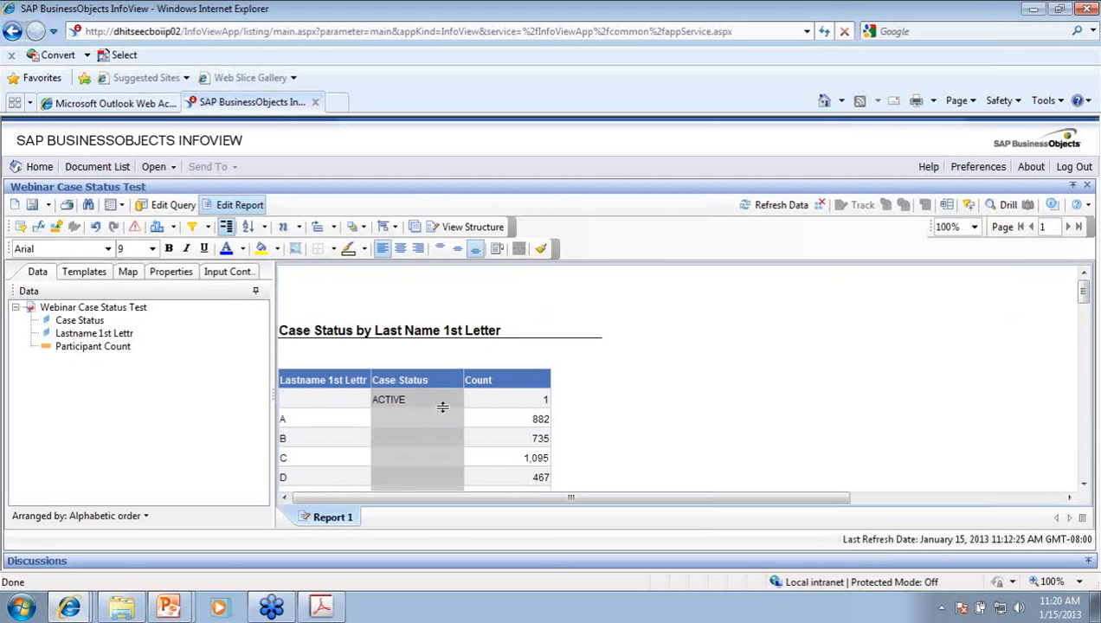
scroll(442, 407, "down", 1)
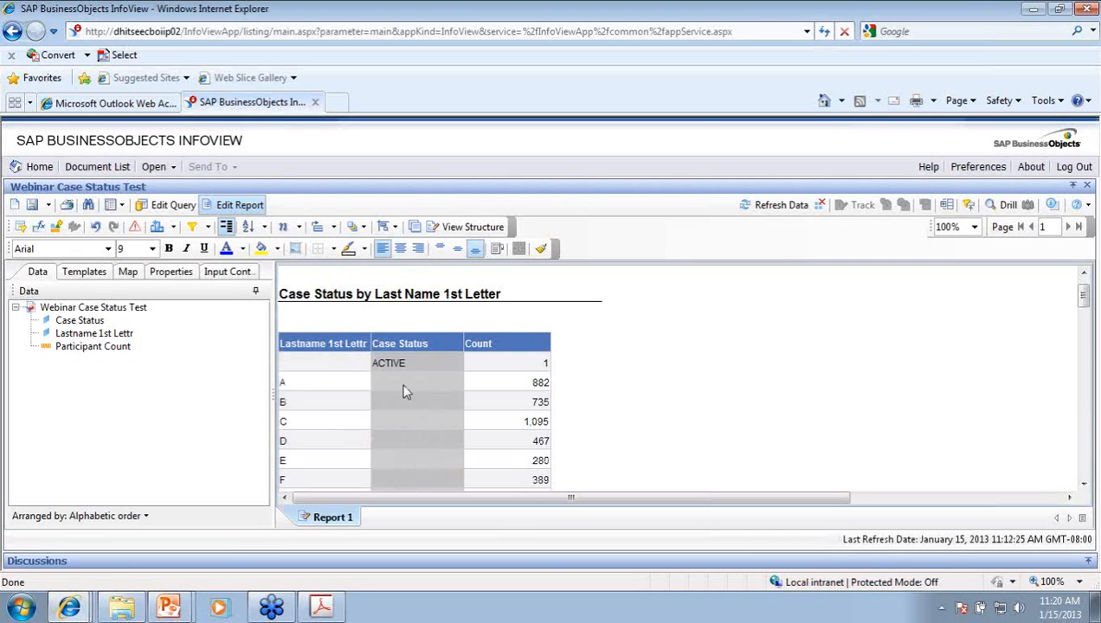
left_click(226, 227)
scroll(450, 392, "down", 10)
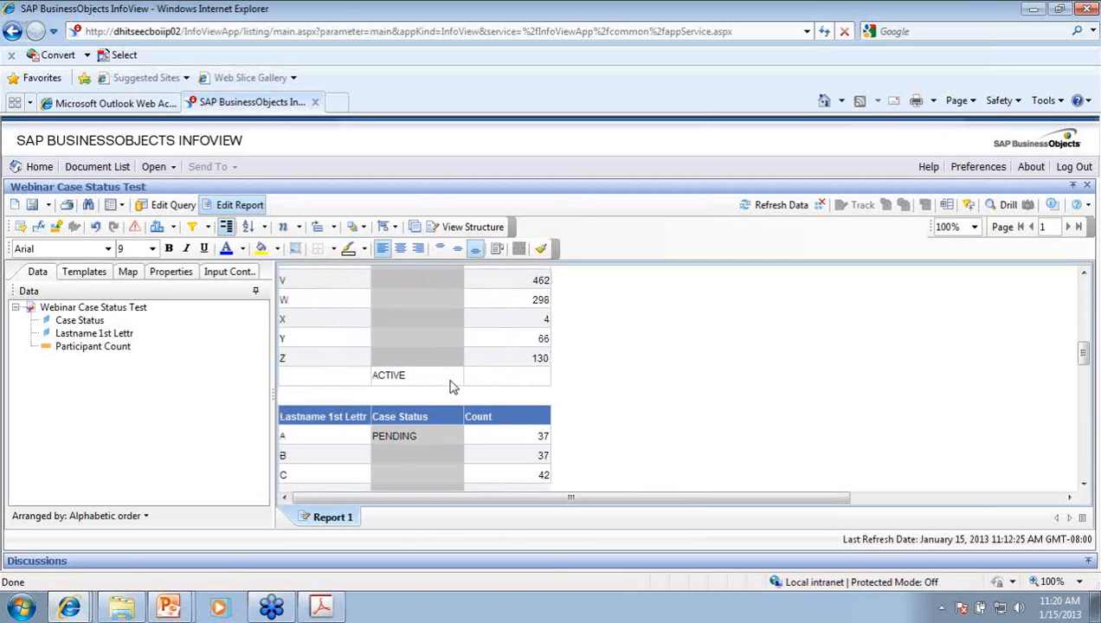
left_click(497, 344)
Step: Add a Sum total of Count to each Case Status block
left_click(297, 227)
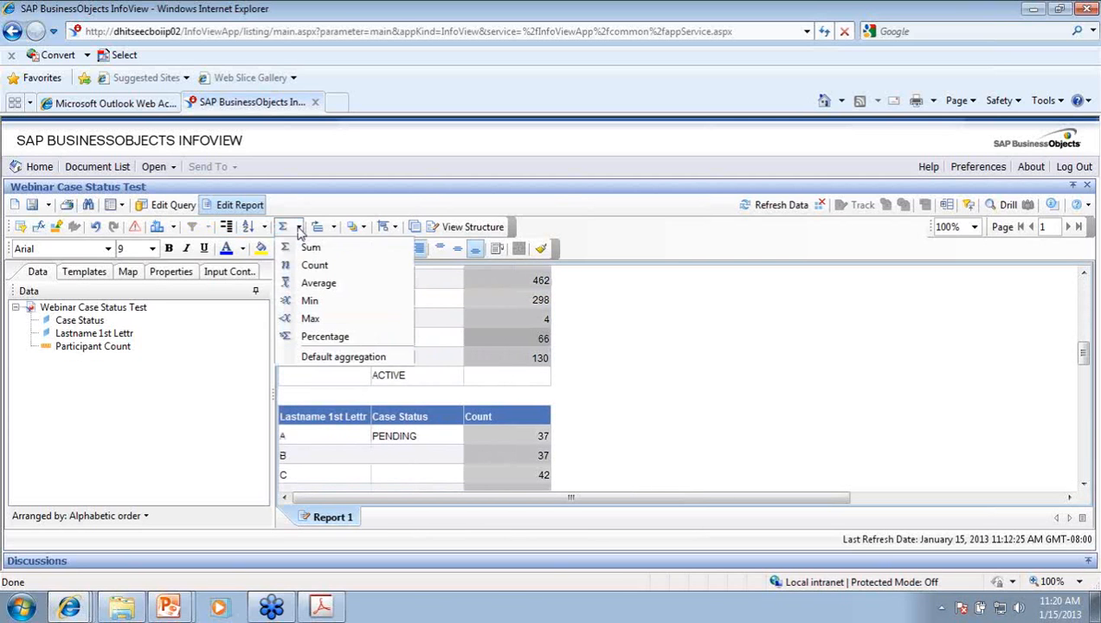
left_click(310, 247)
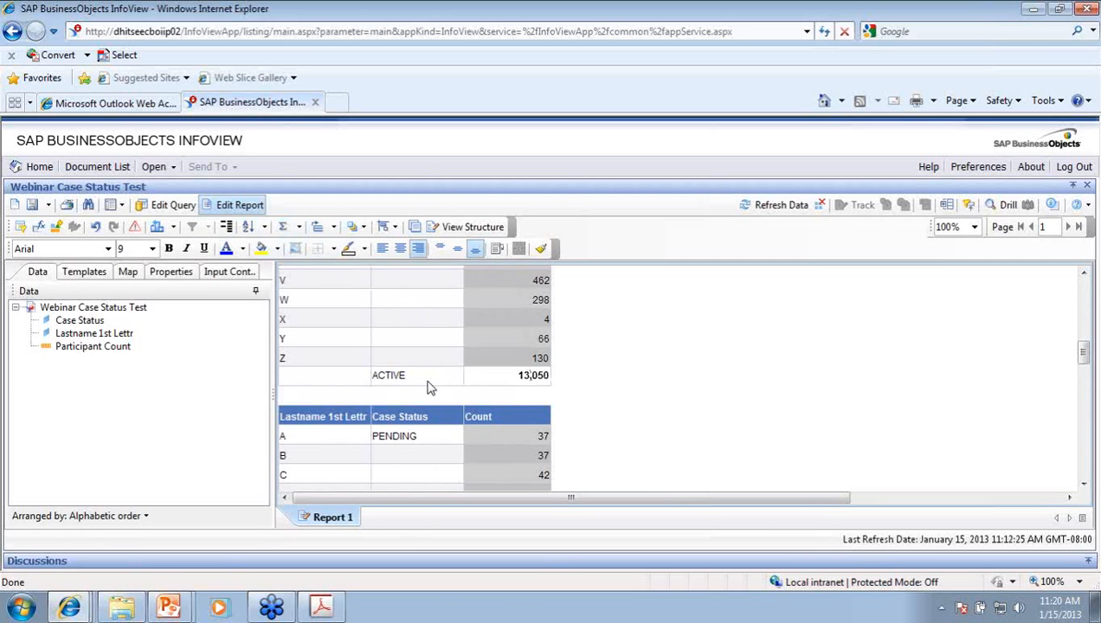
scroll(430, 387, "down", 10)
scroll(428, 381, "up", 8)
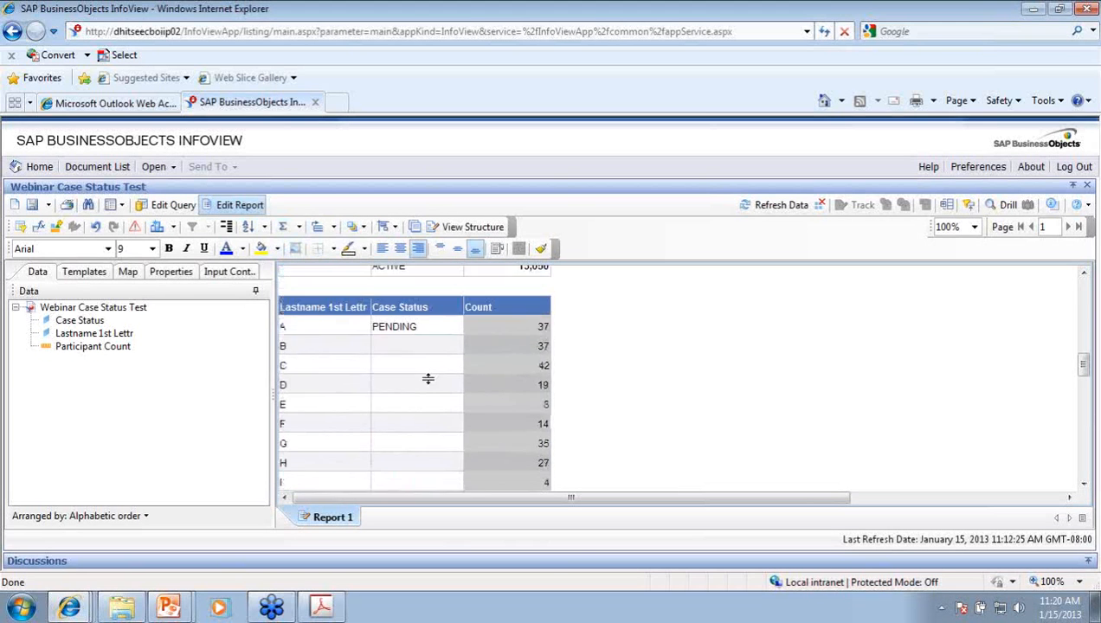
scroll(428, 381, "up", 15)
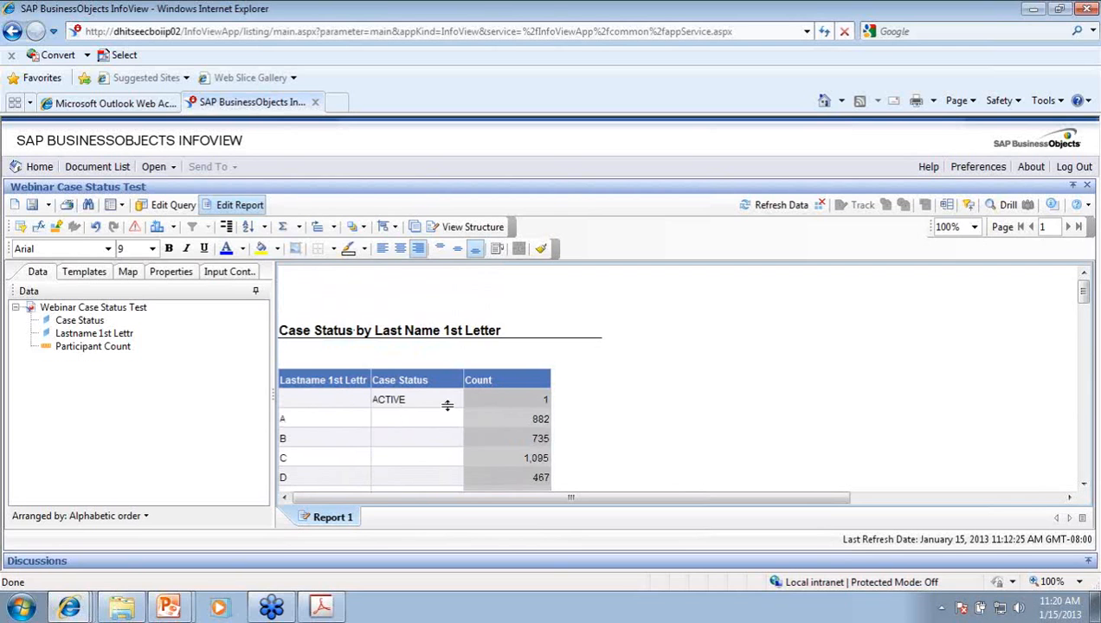
left_click(1044, 226)
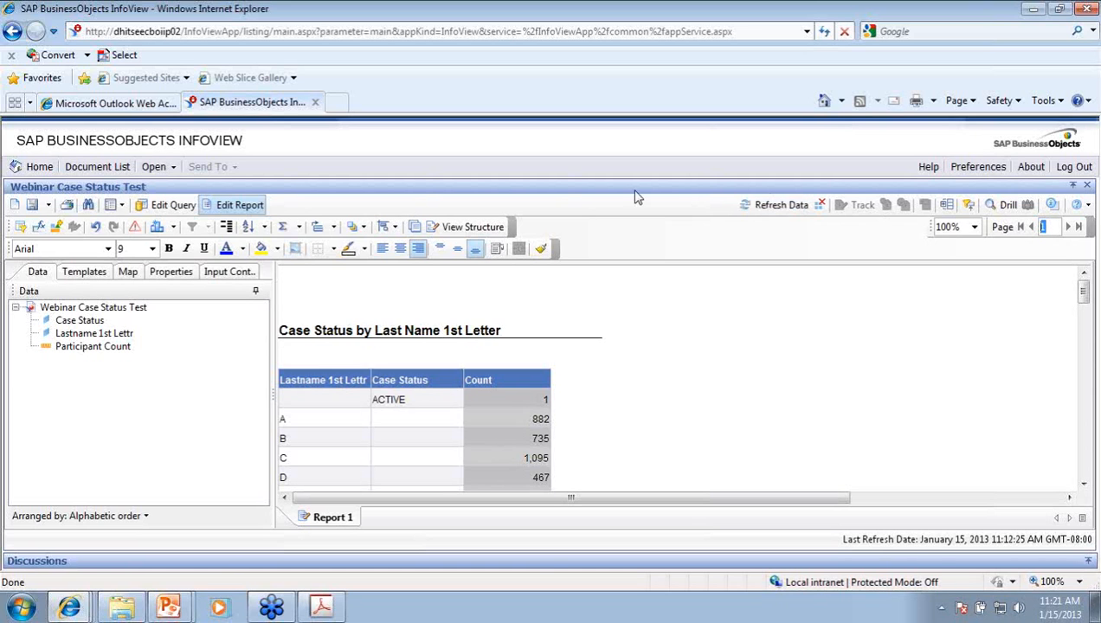
Step: Turn the Case Status column into report sections headed by each status
left_click(407, 405)
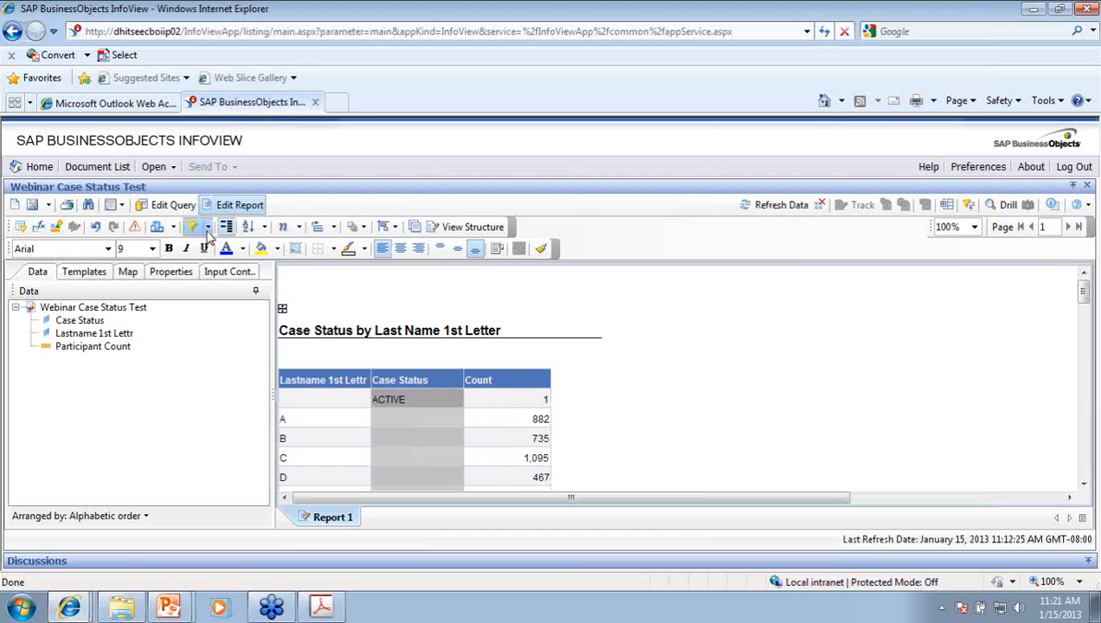
left_click(226, 226)
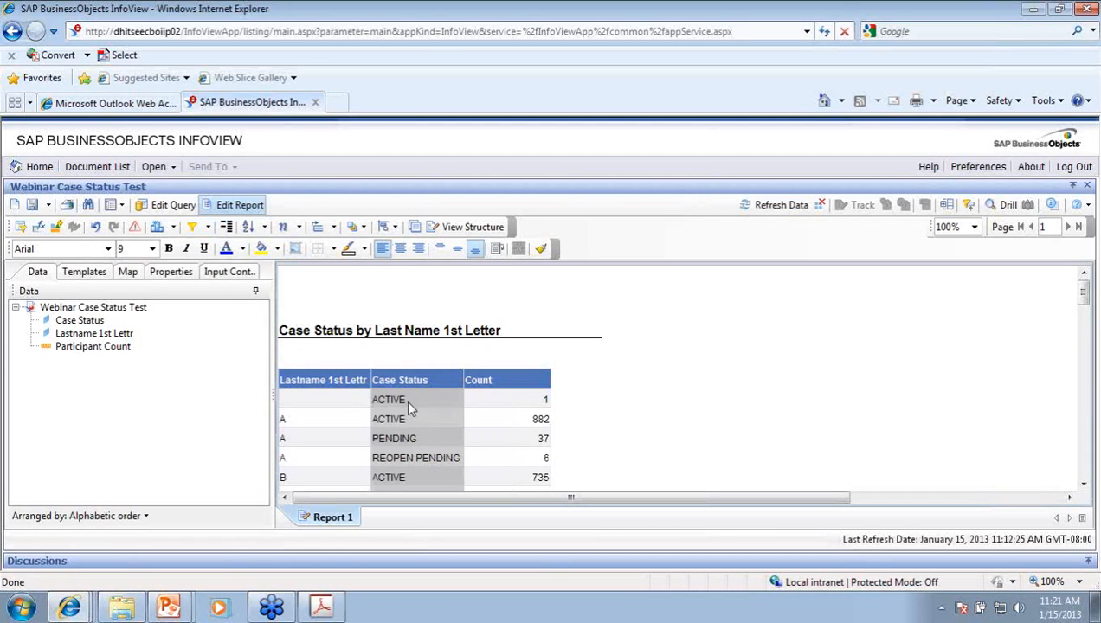
left_click_drag(405, 406, 283, 360)
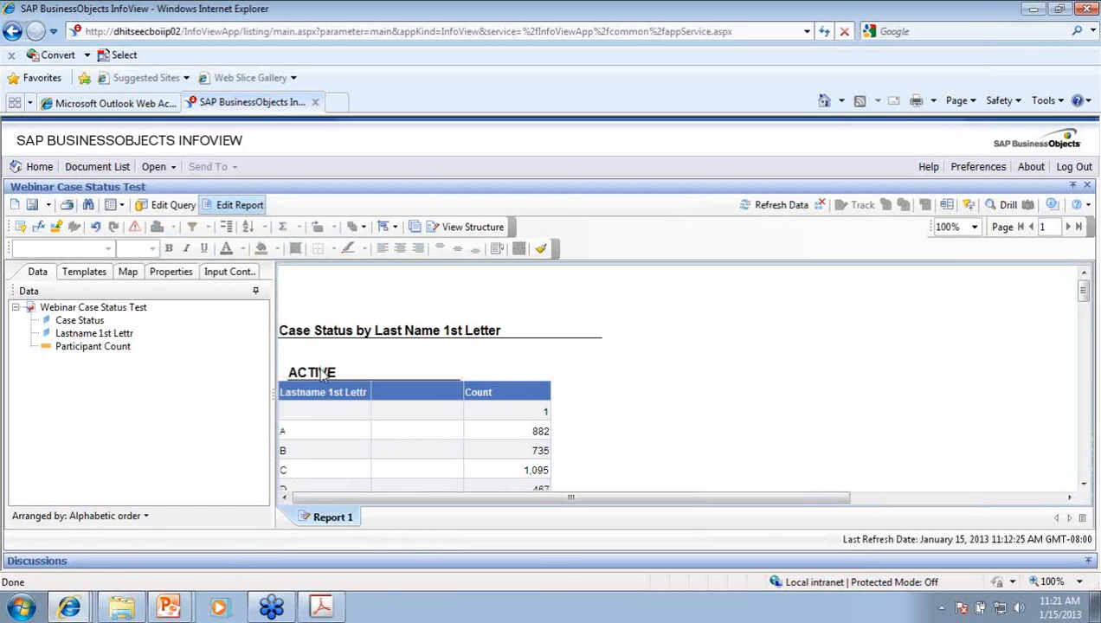
Step: Align the ACTIVE section heading flush with the table's left edge
left_click(307, 374)
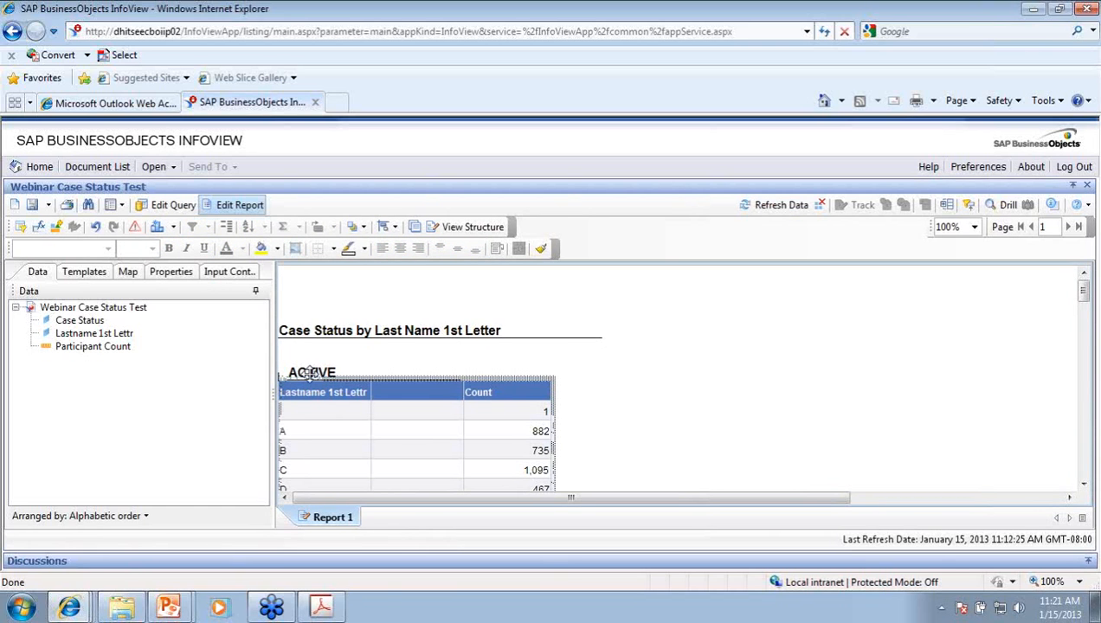
left_click(398, 388)
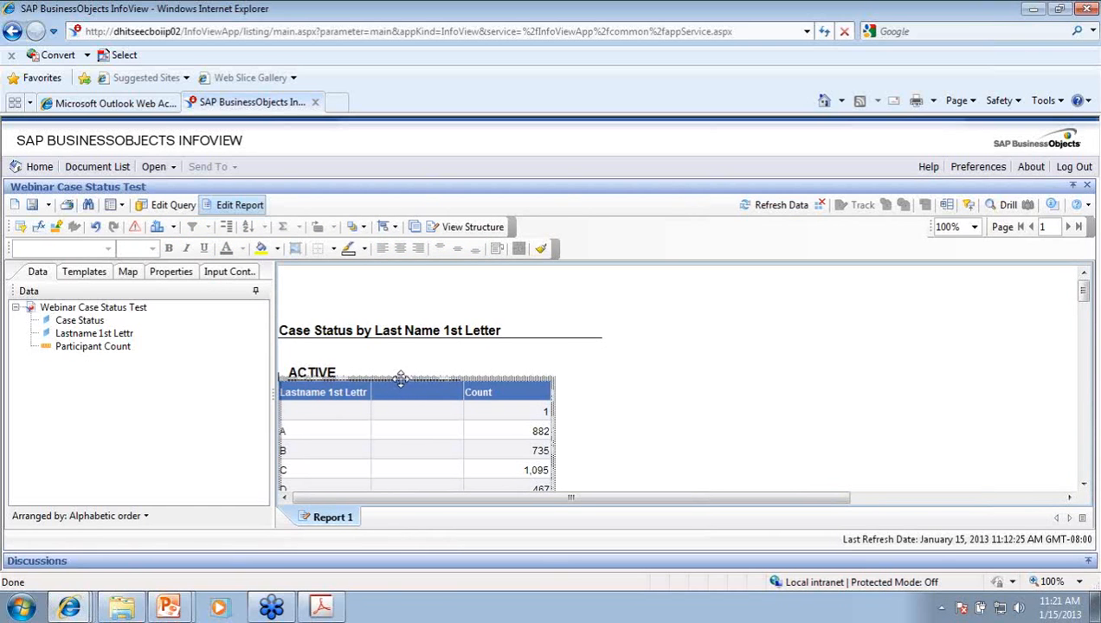
left_click(320, 370)
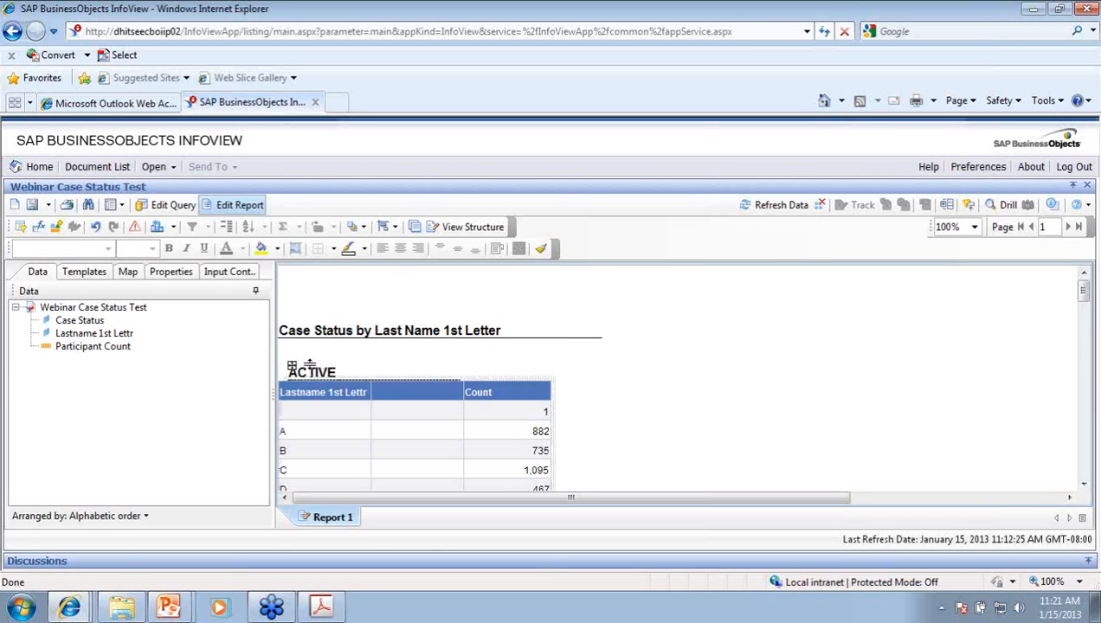
left_click(307, 367)
left_click_drag(295, 365, 279, 353)
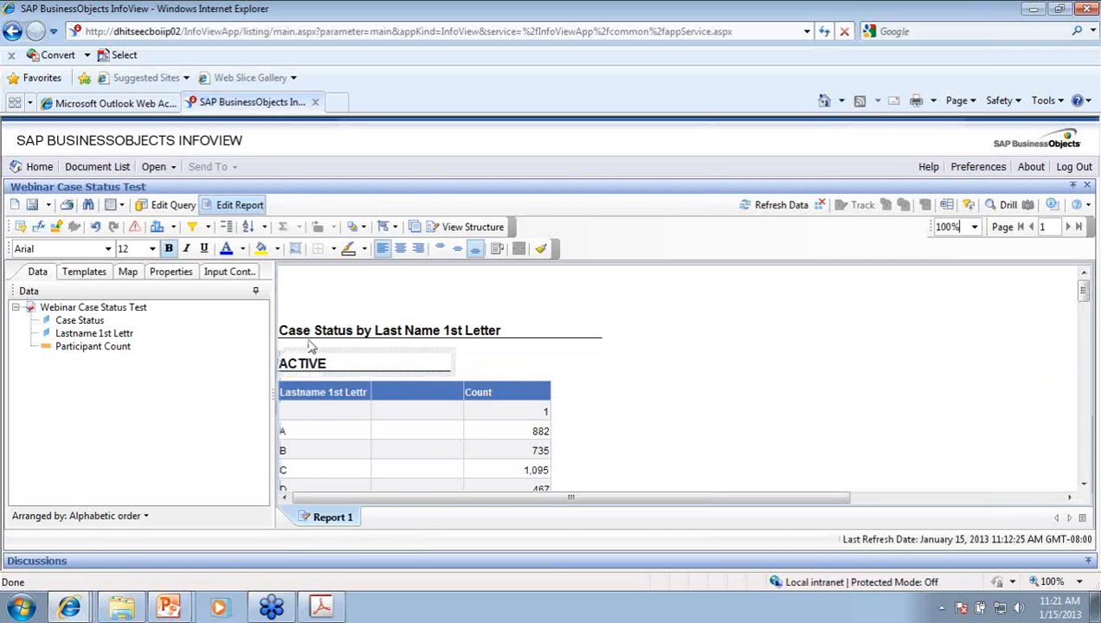
left_click(48, 206)
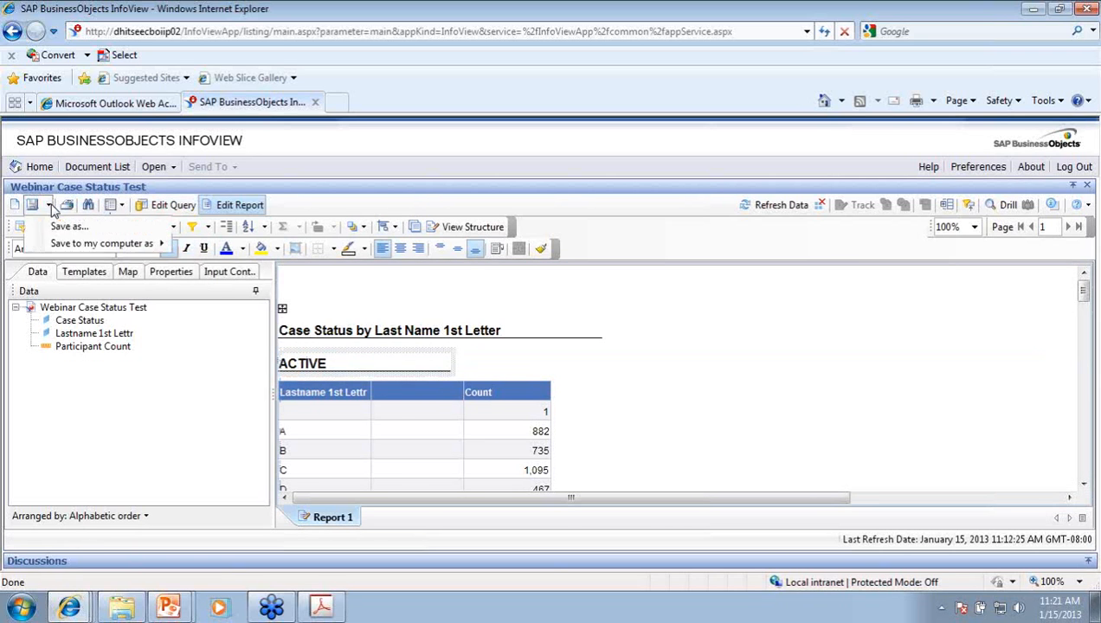
Step: Save As under the same name Webinar Case Status Test, confirming the overwrite
left_click(61, 224)
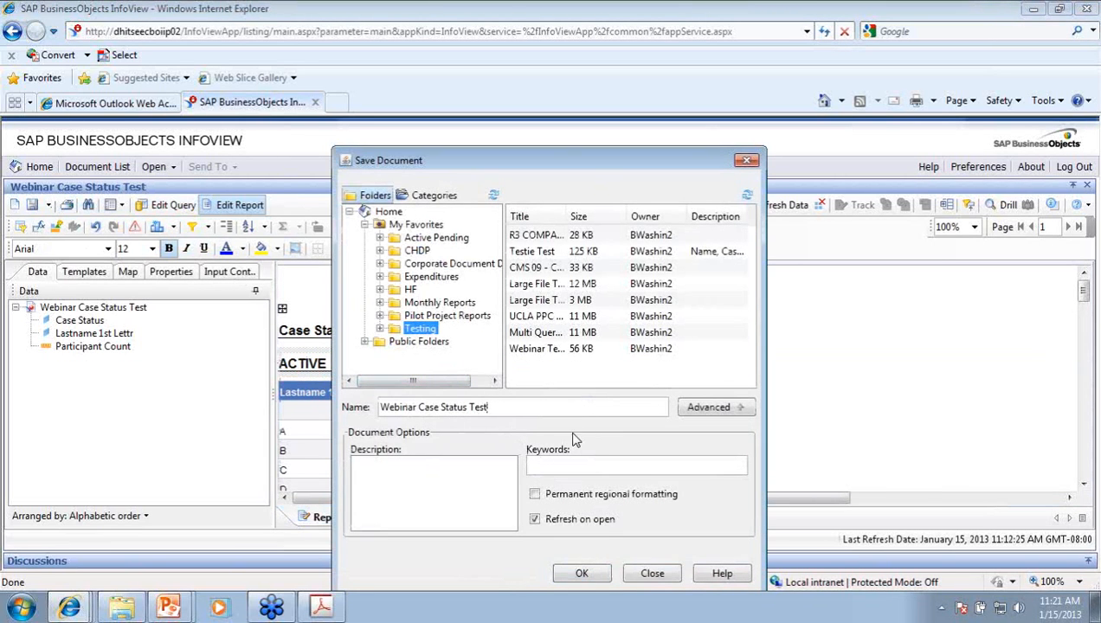
left_click(593, 575)
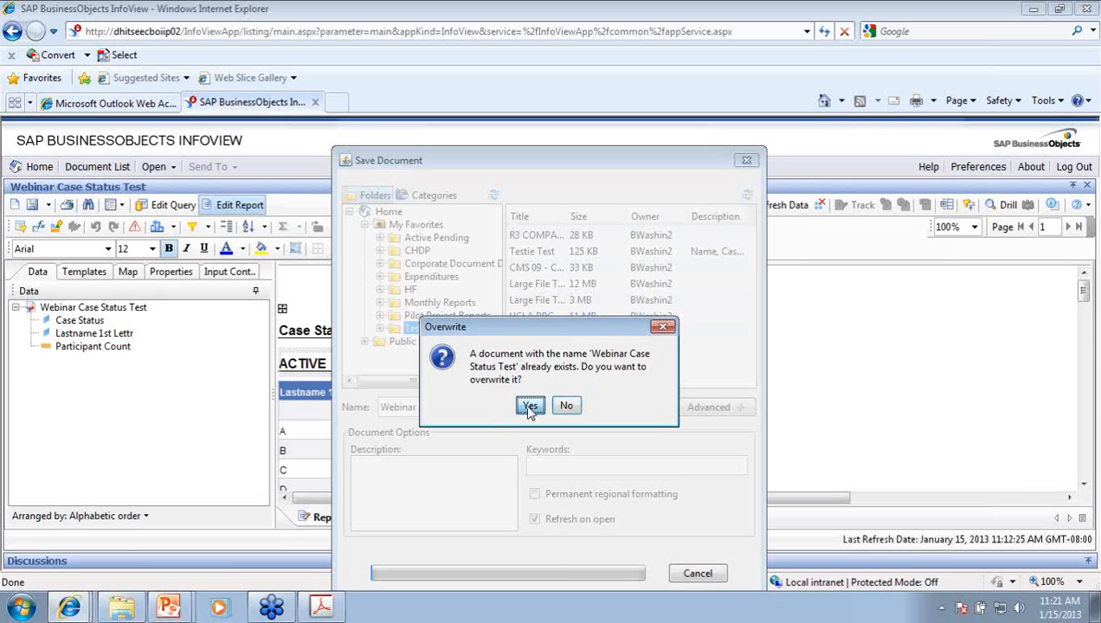
left_click(530, 408)
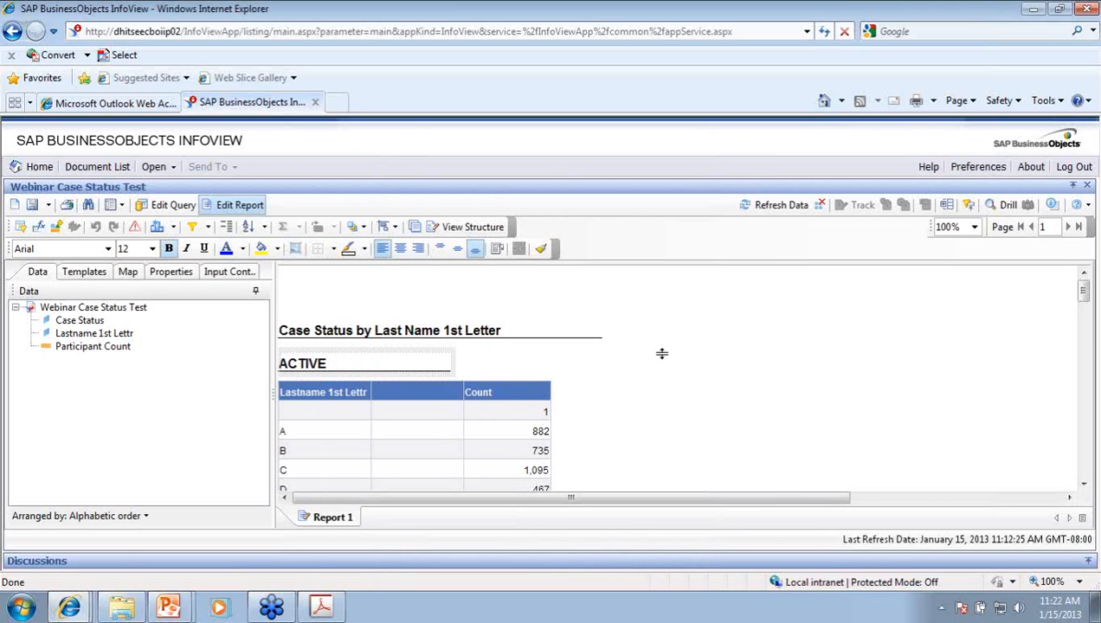
left_click(828, 414)
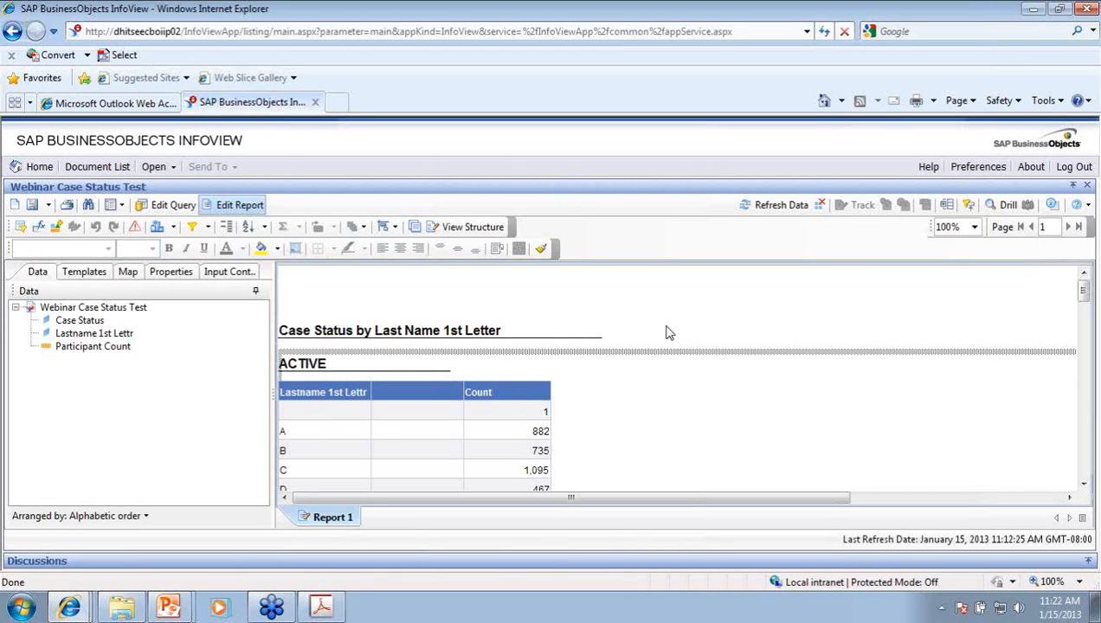
Step: Save the report to the computer as Excel, placing Webinar Case Status Test.xls on the Desktop
left_click(48, 208)
mouse_move(108, 246)
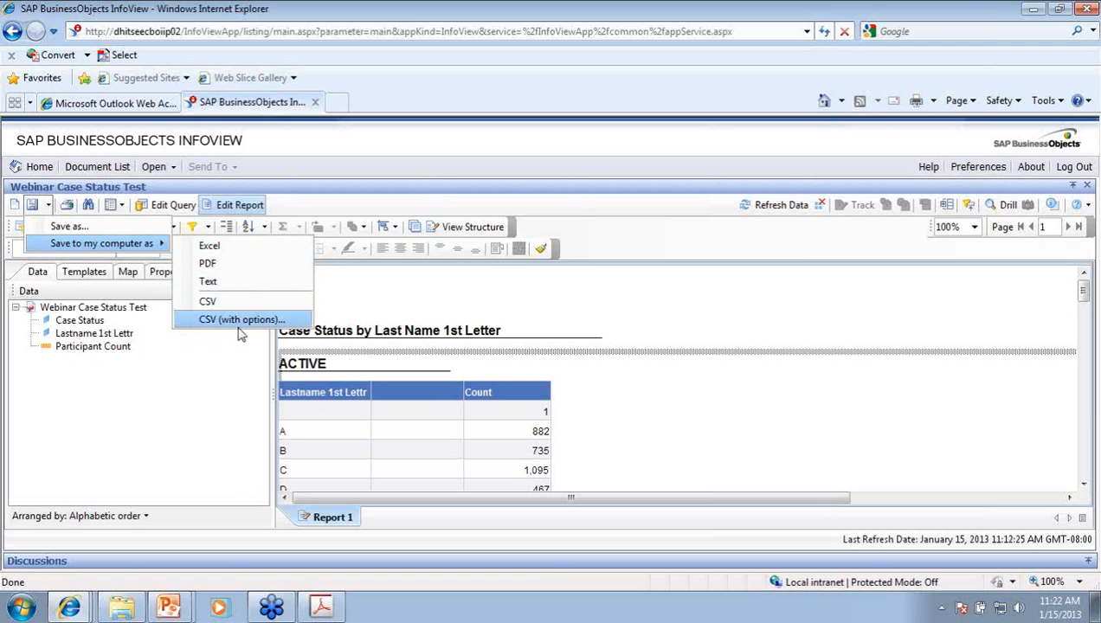
left_click(244, 250)
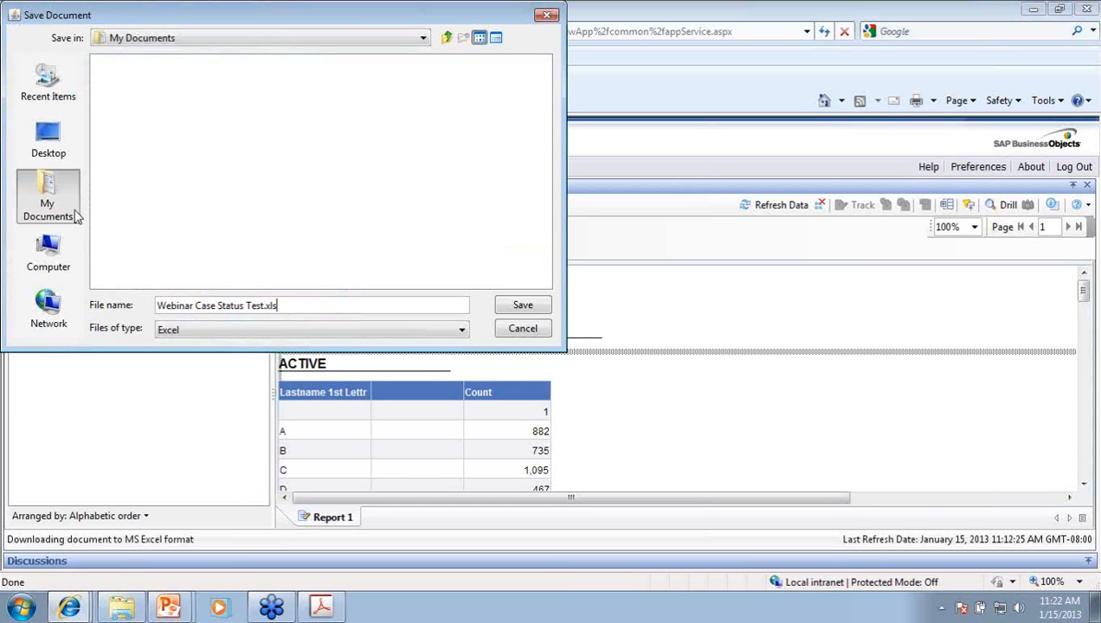
left_click(59, 135)
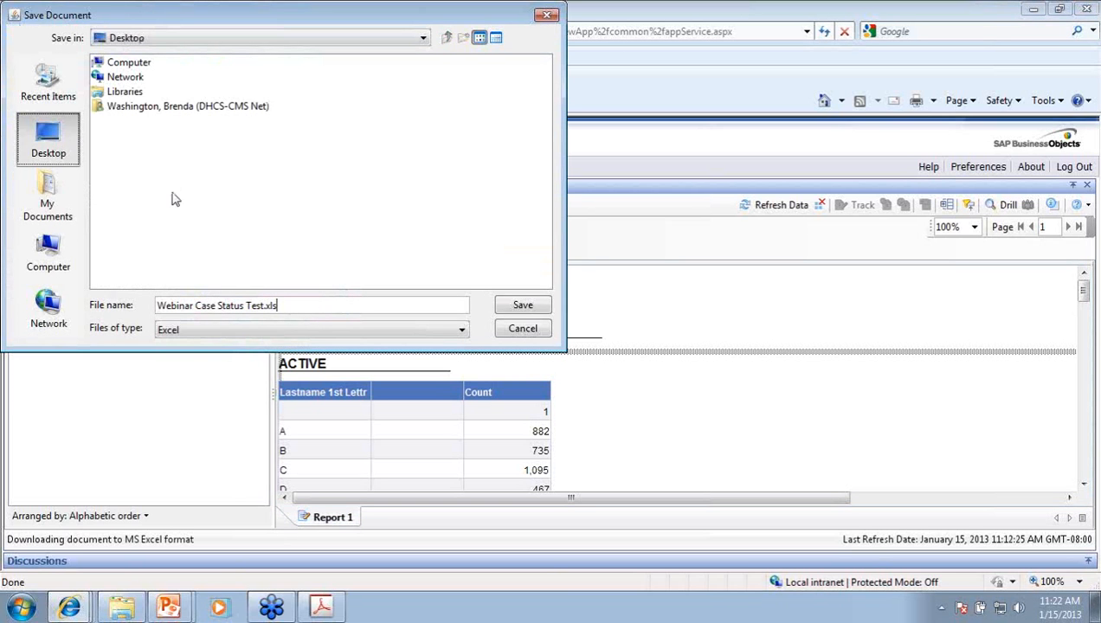
left_click(530, 309)
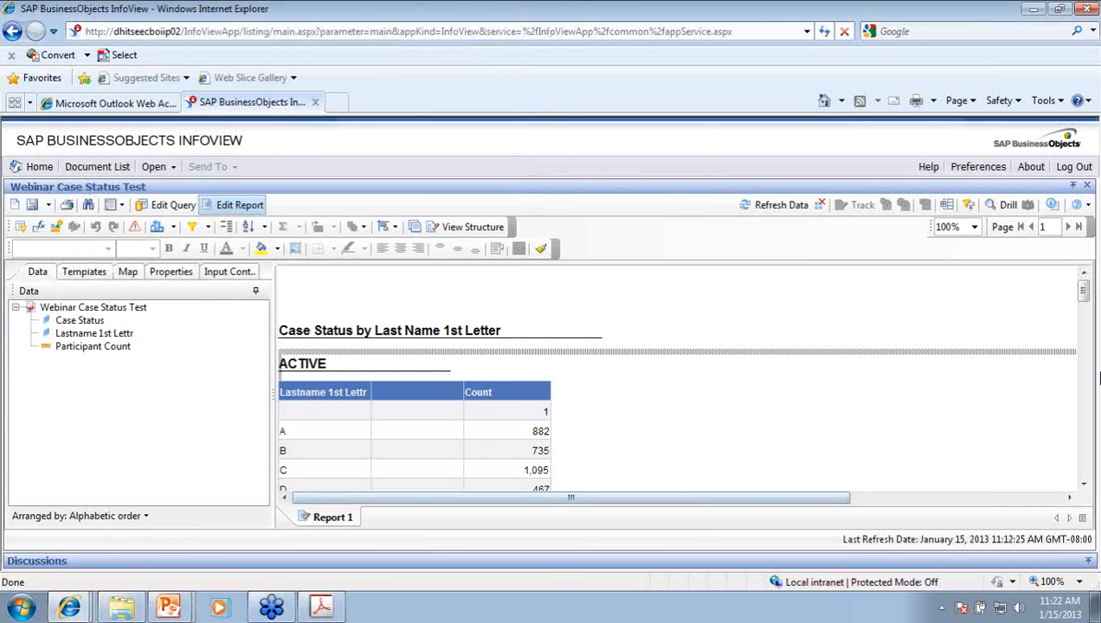
Step: Minimize the browser and the other open windows to reveal the desktop
left_click(941, 611)
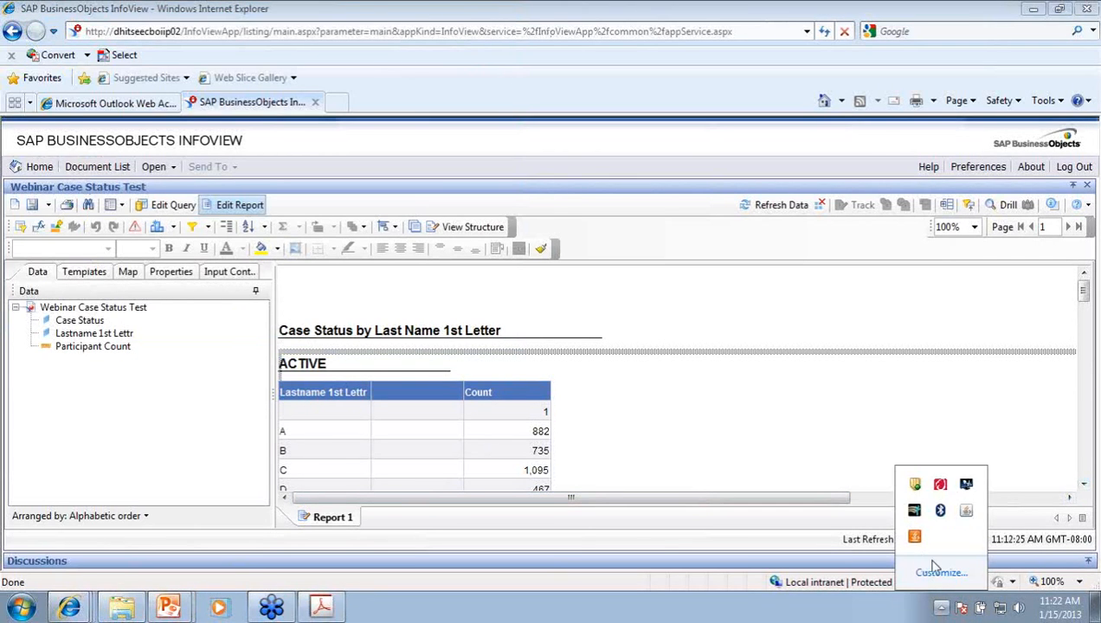
left_click(943, 612)
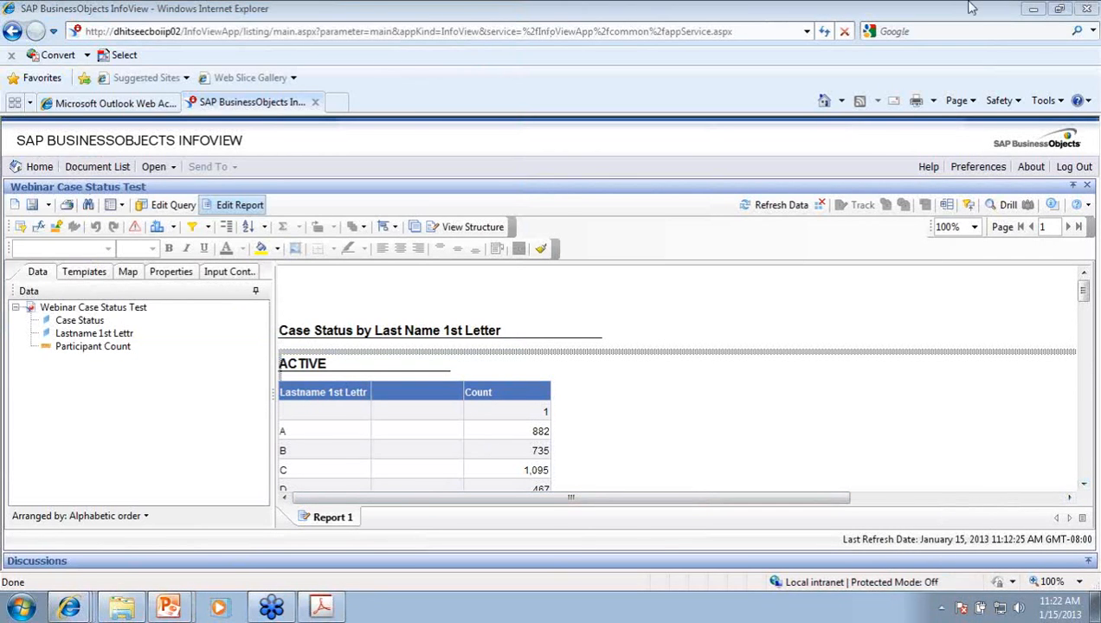
left_click(1033, 8)
left_click(1032, 12)
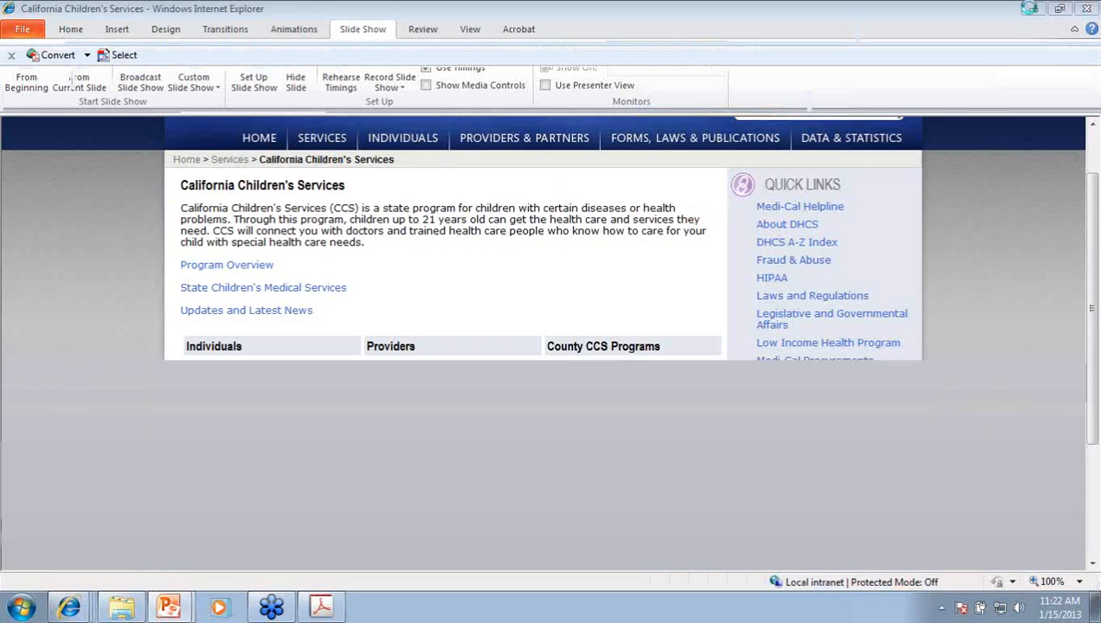
left_click(1032, 11)
left_click(1032, 11)
left_click(702, 59)
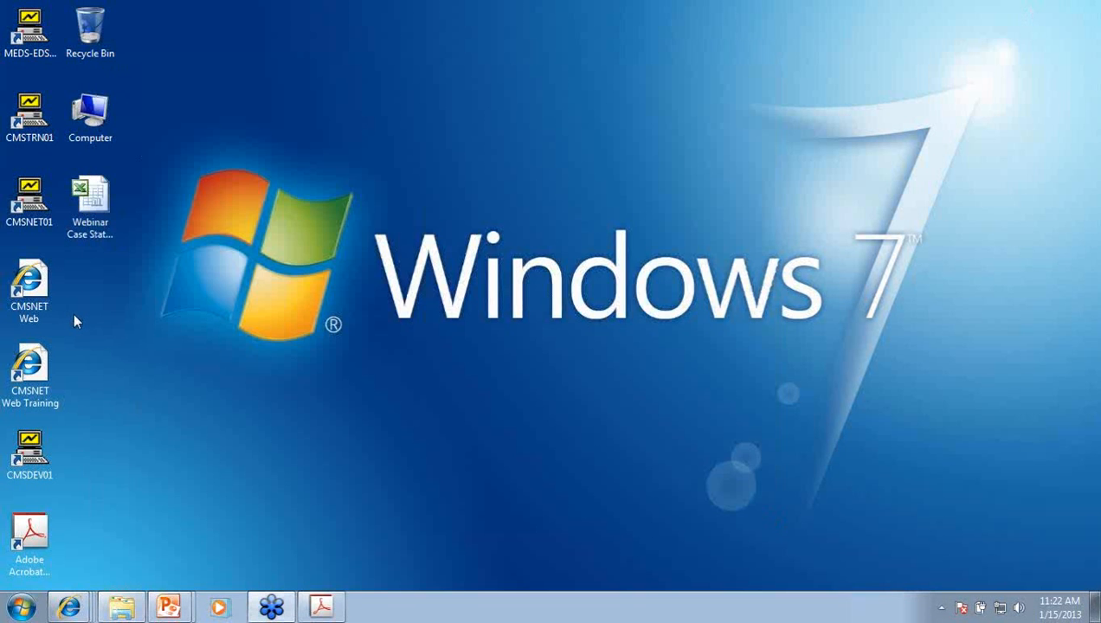
Step: Open Webinar Case Status Test.xls in Excel and scroll through the ACTIVE and PENDING sections
left_click(100, 197)
double_click(106, 198)
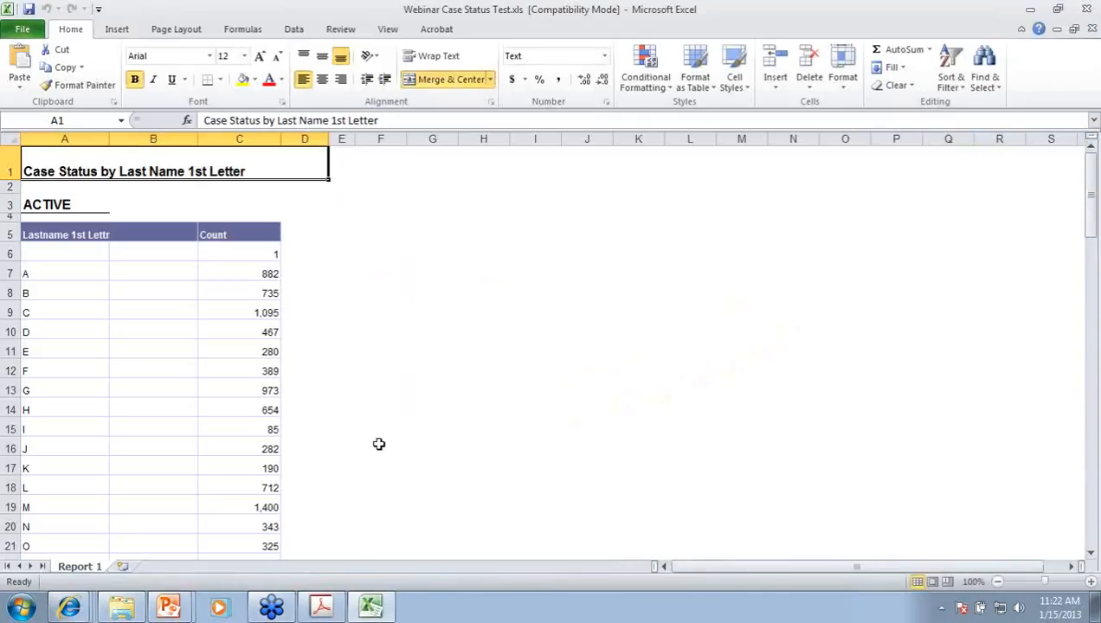
scroll(379, 307, "down", 16)
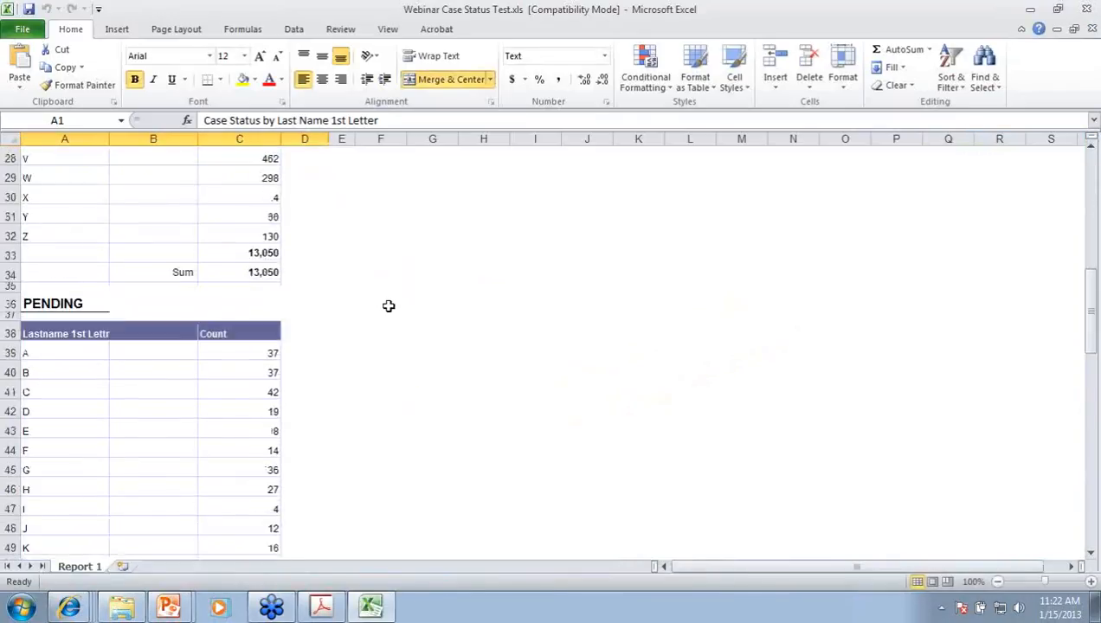
scroll(387, 307, "down", 12)
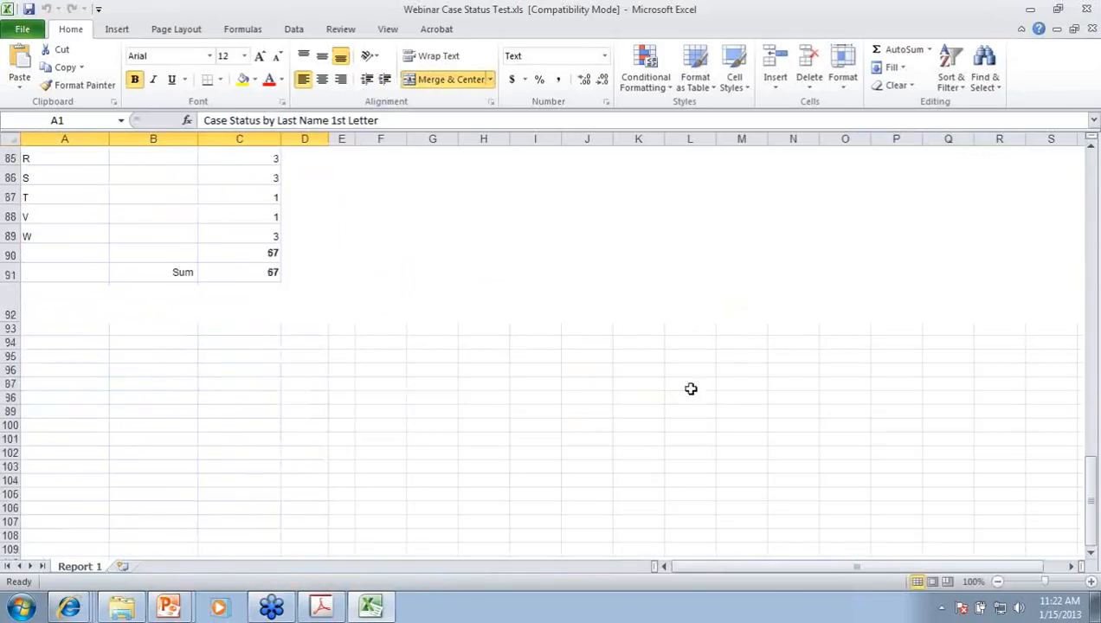
left_click_drag(1095, 498, 1019, 149)
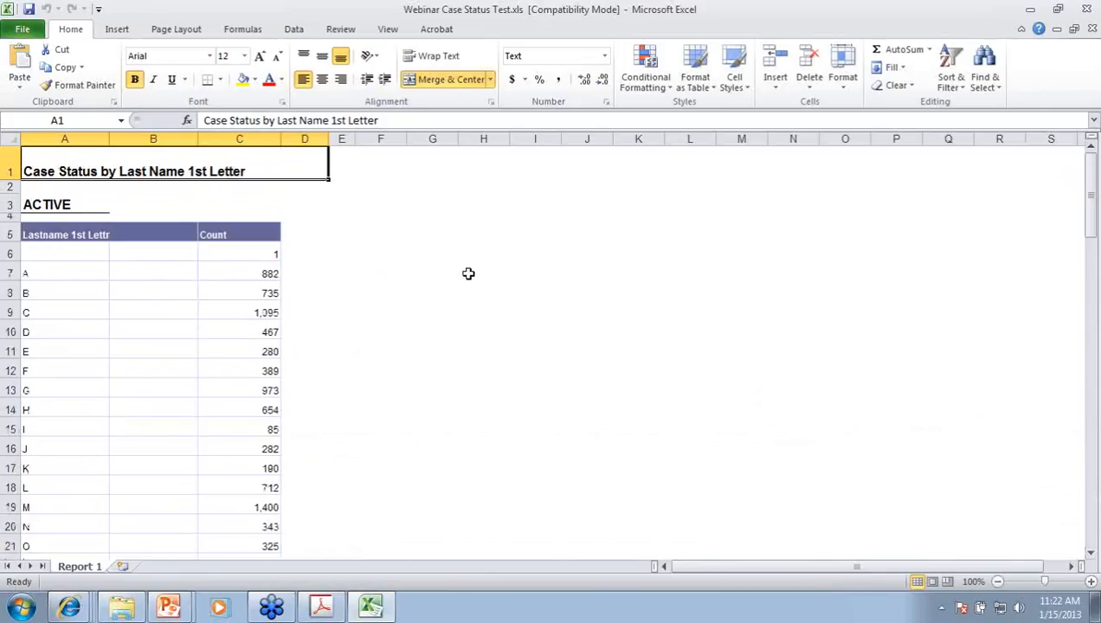
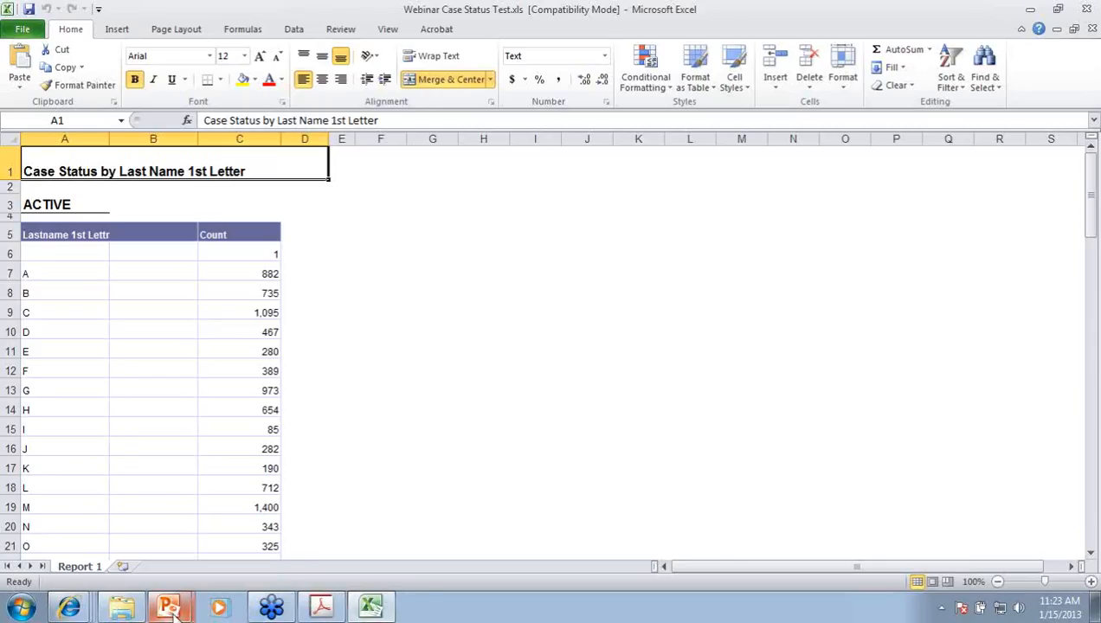
Step: Switch from Excel back to the InfoView window showing the Webinar Case Status Test report
left_click(170, 611)
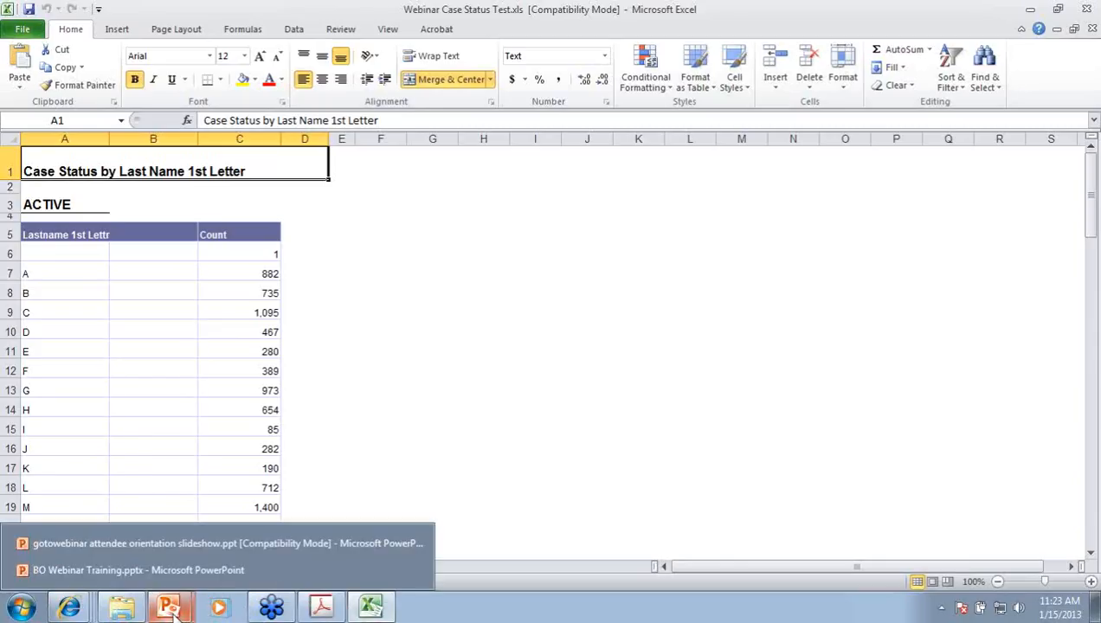
left_click(78, 611)
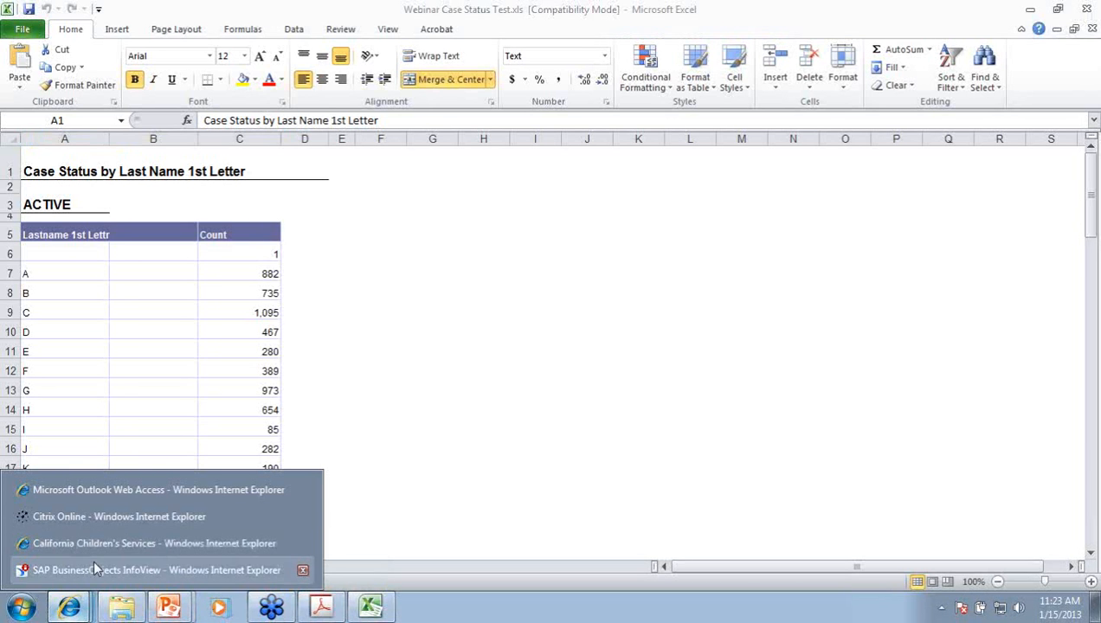
left_click(93, 565)
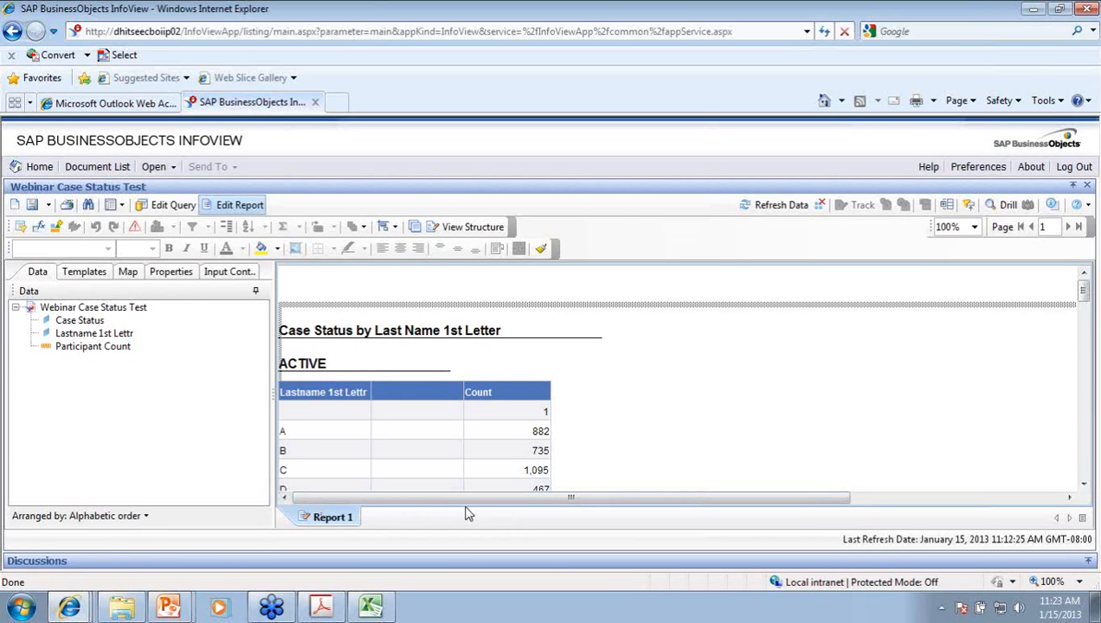
left_click(49, 206)
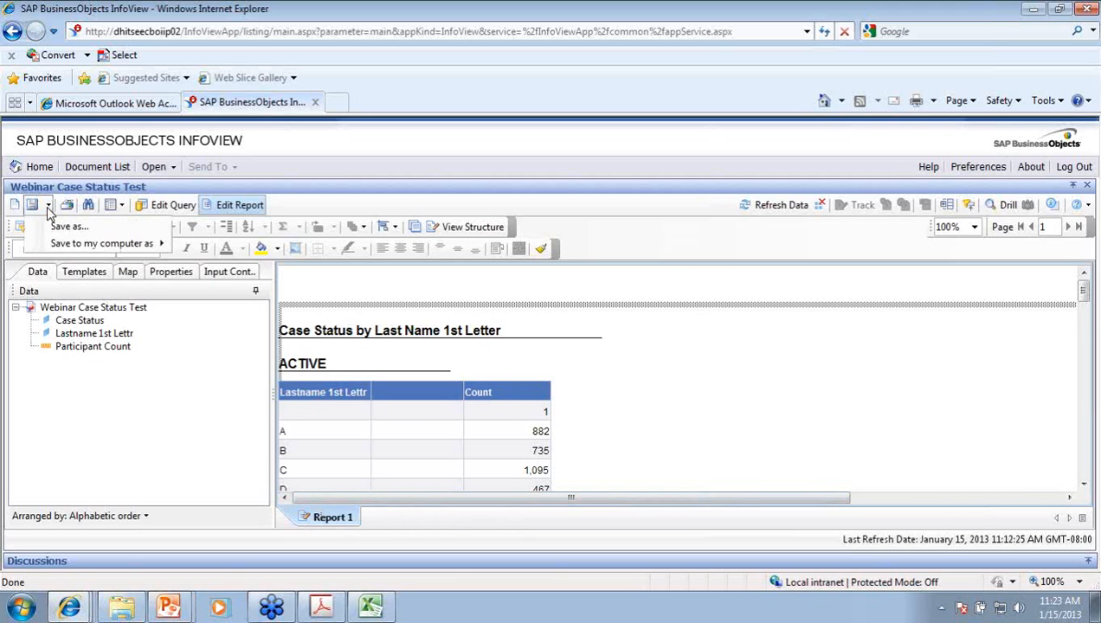
mouse_move(57, 249)
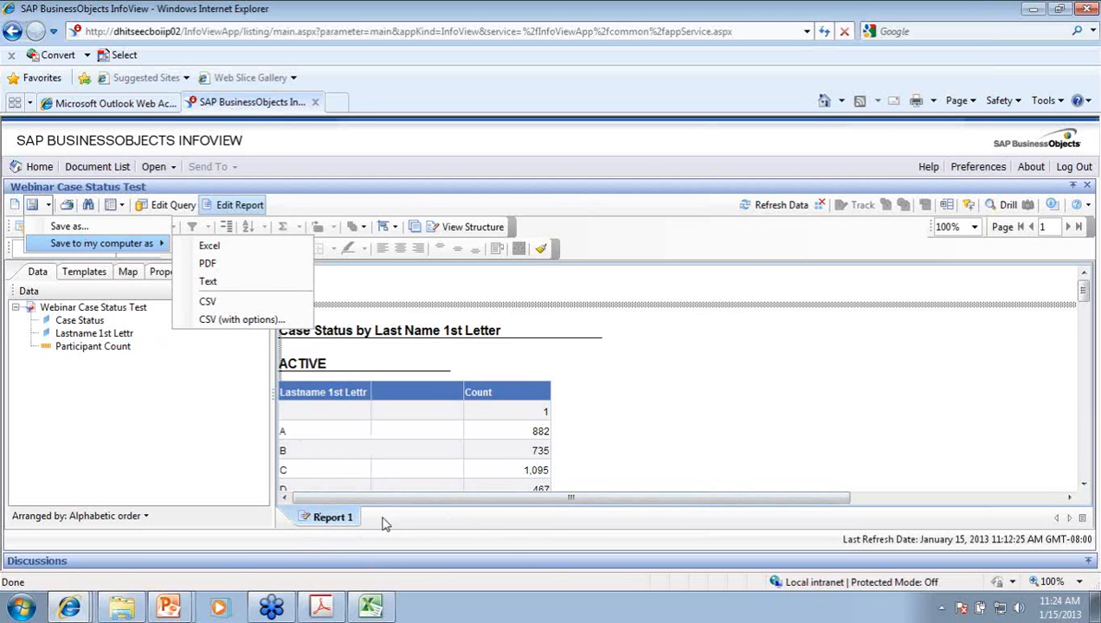
left_click(704, 438)
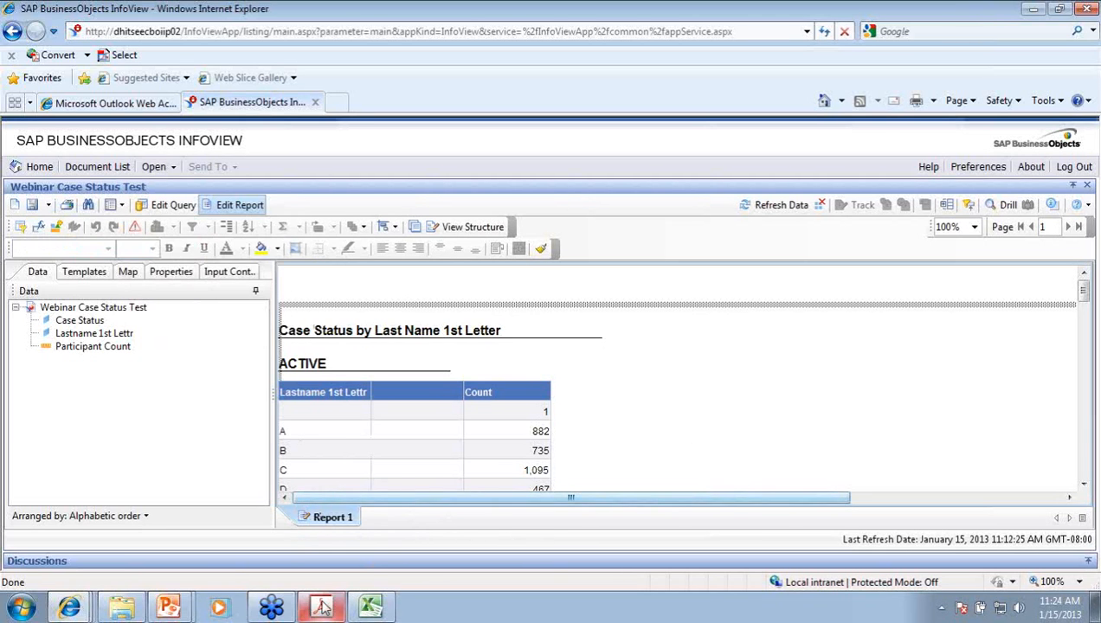
Step: Rename the Report 1 tab to 'Case Status'
right_click(308, 518)
left_click(308, 519)
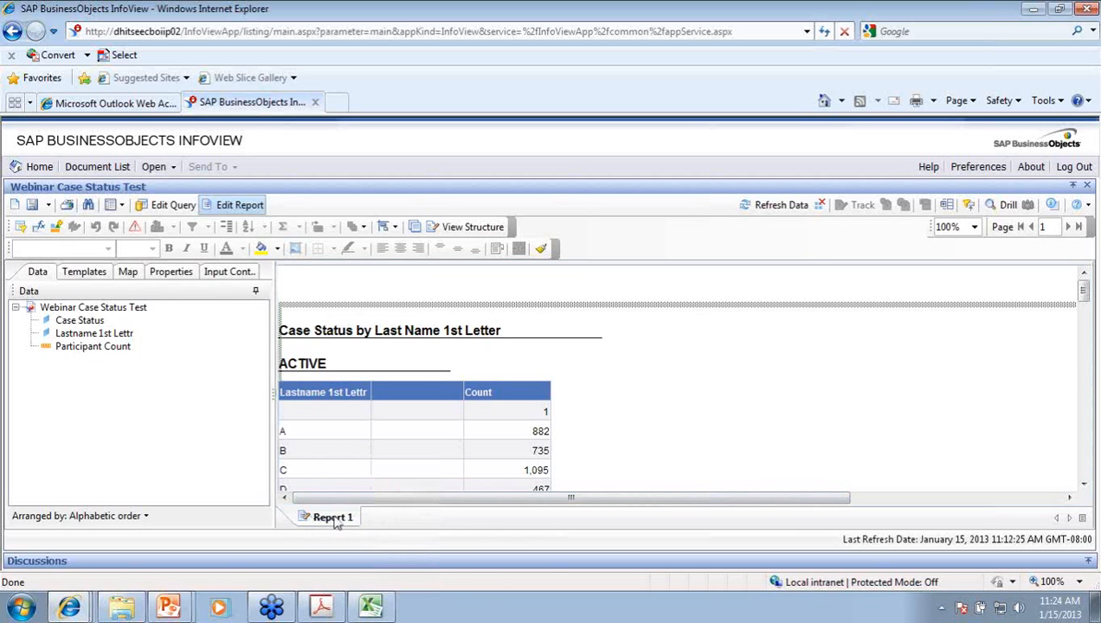
right_click(329, 520)
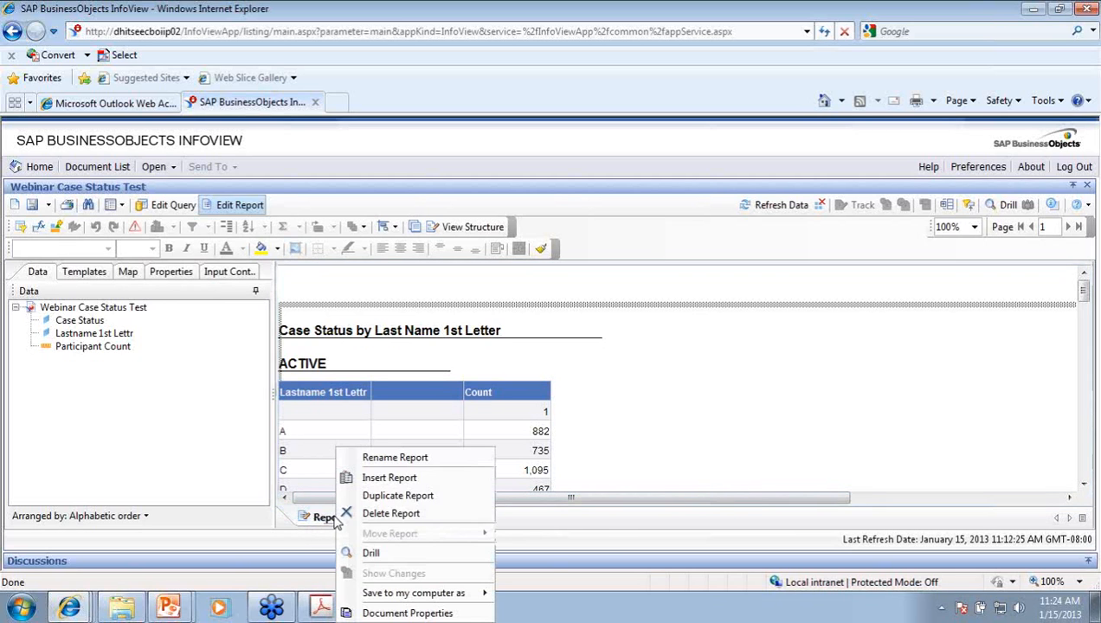
left_click(381, 458)
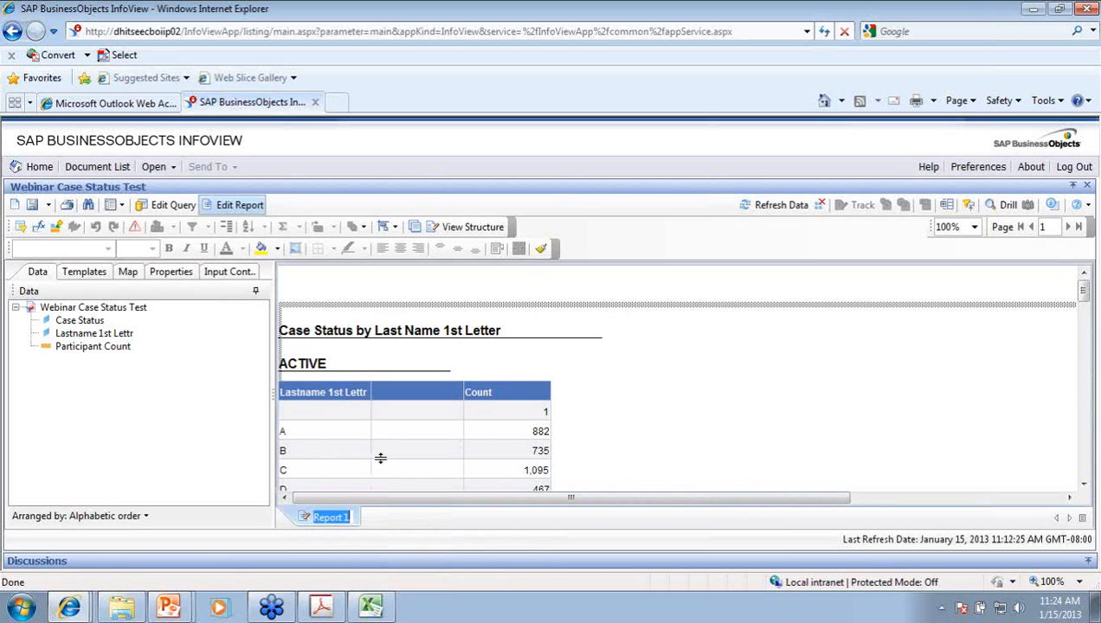
type("Case")
type(" Status")
key("Return")
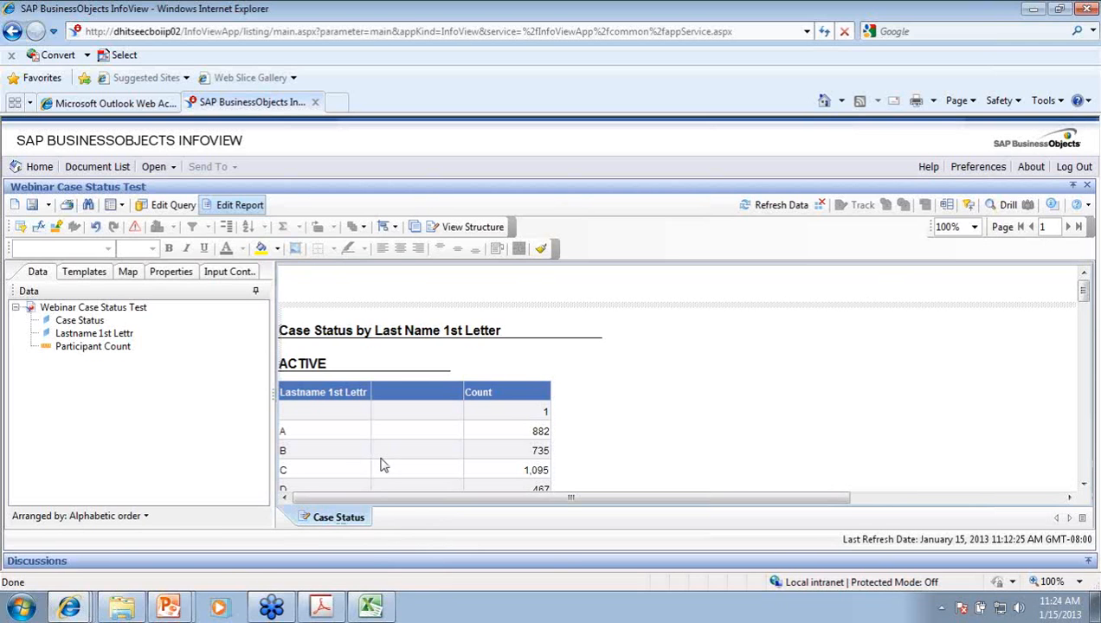
left_click(50, 206)
left_click(110, 206)
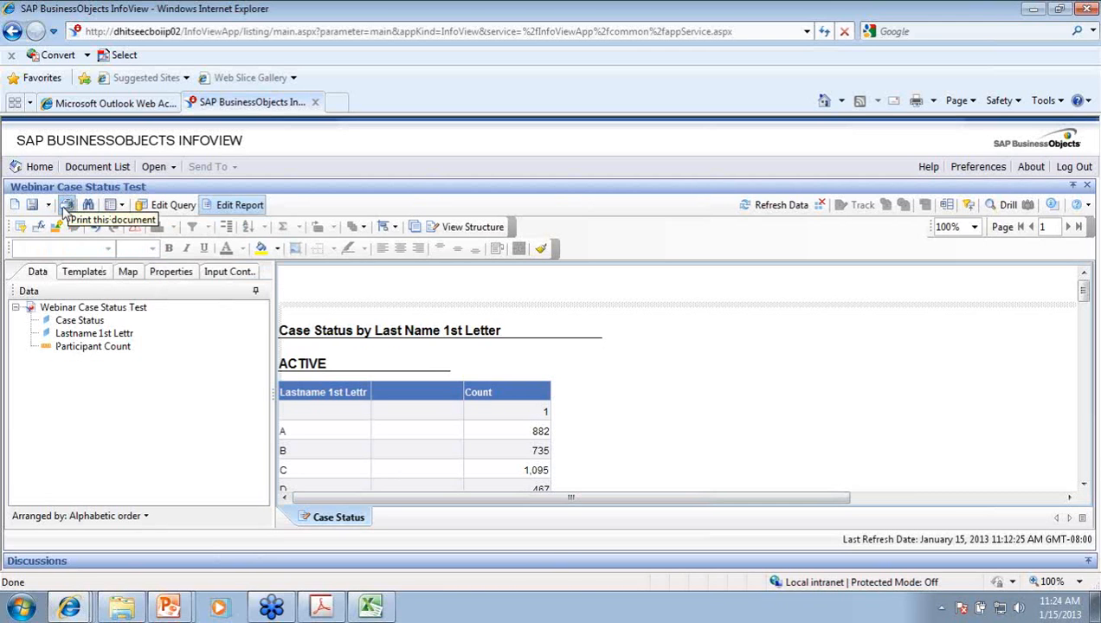
left_click(48, 205)
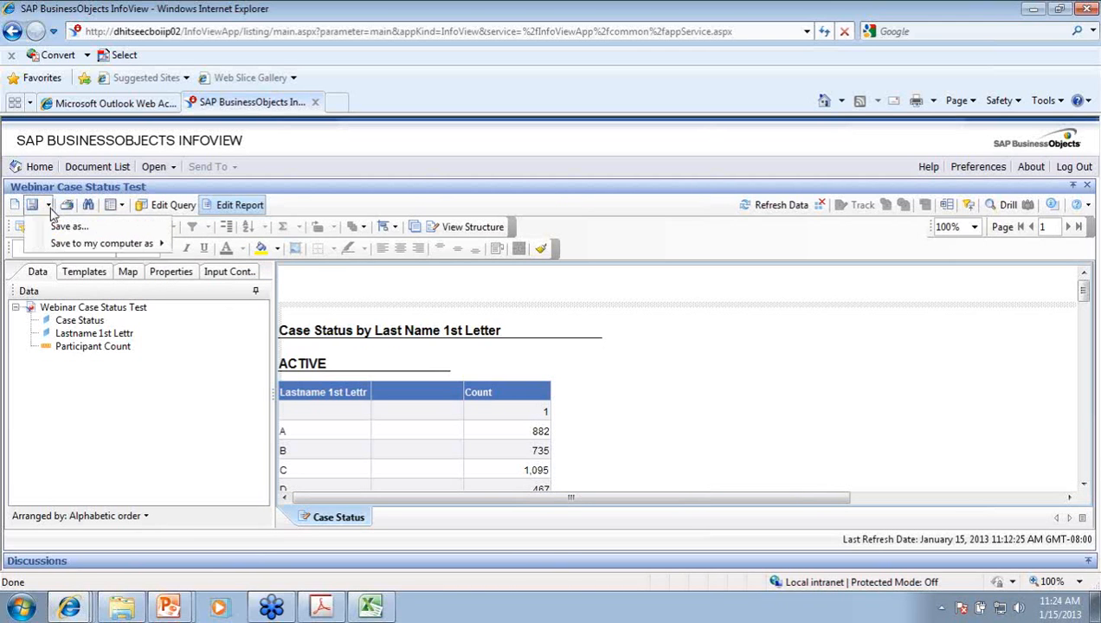
mouse_move(118, 244)
left_click(441, 175)
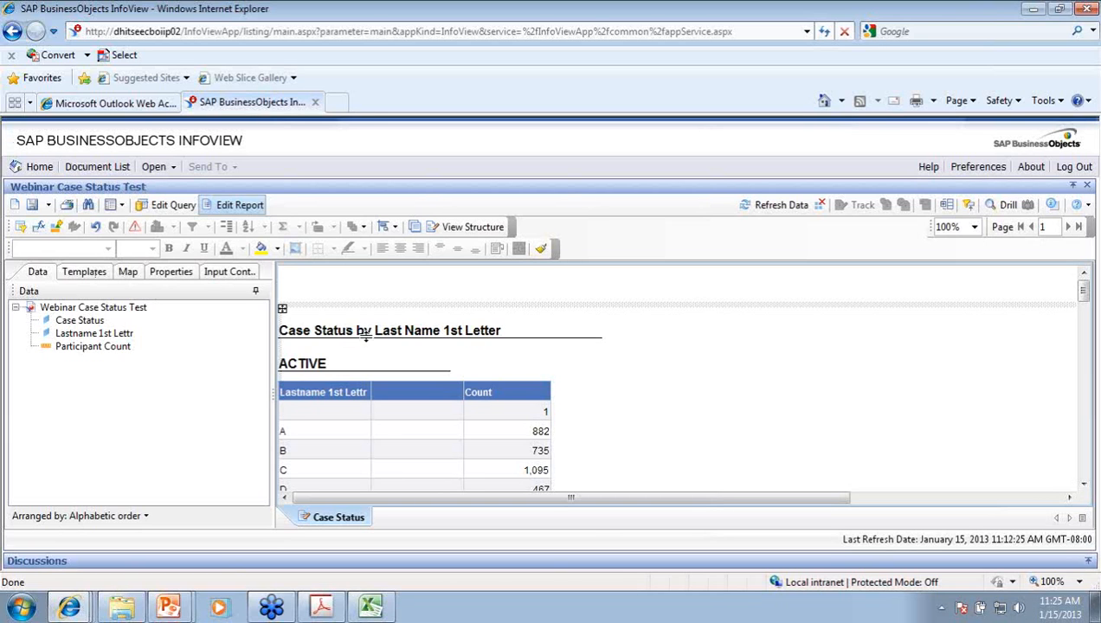
Step: Leave the report for the document list, open My Favorites > Testing and select Webinar Case Status Test
left_click(77, 171)
left_click(626, 389)
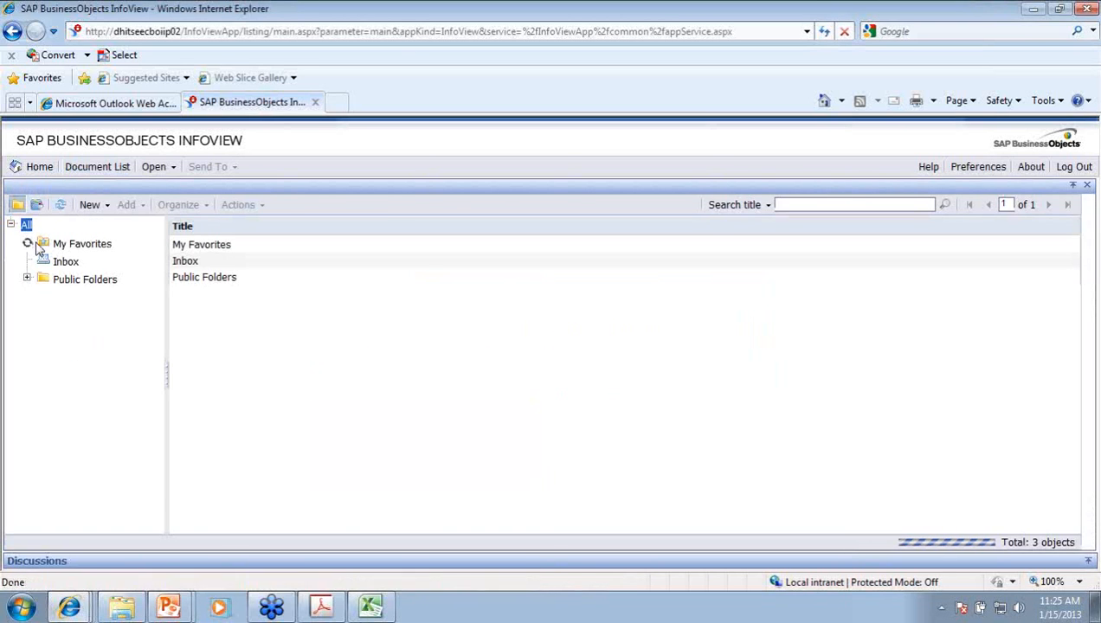
left_click(27, 243)
left_click(91, 386)
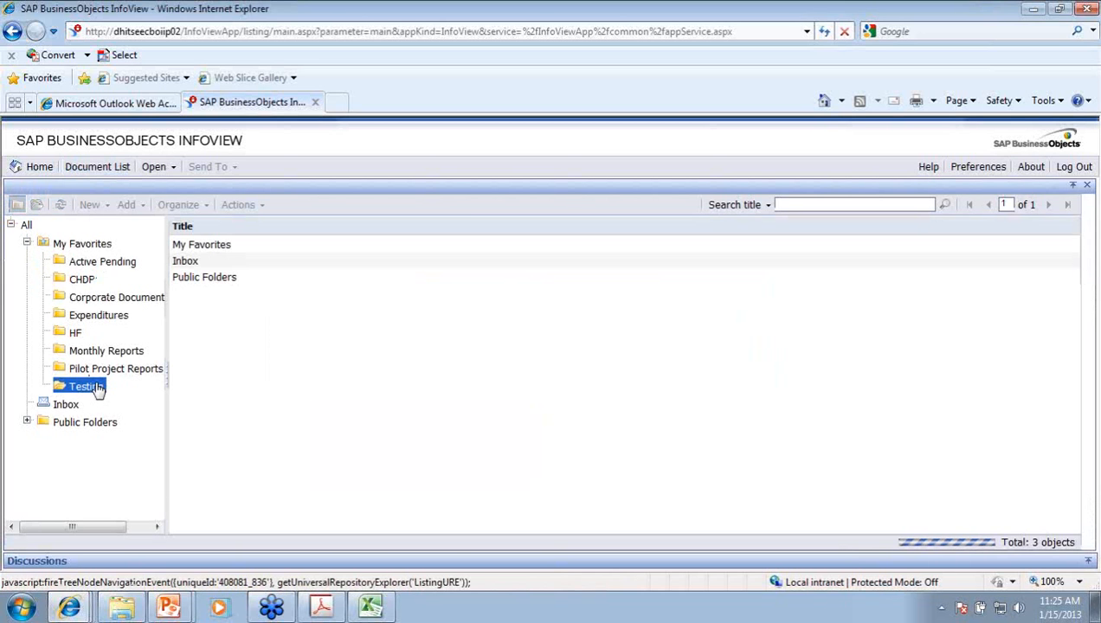
left_click(27, 242)
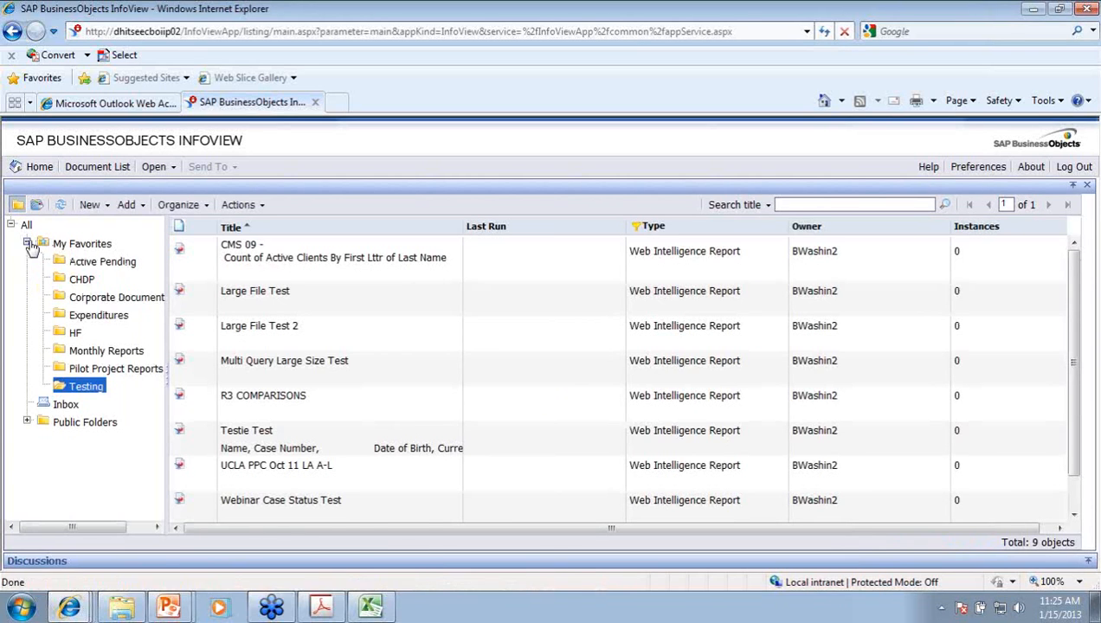
left_click(78, 245)
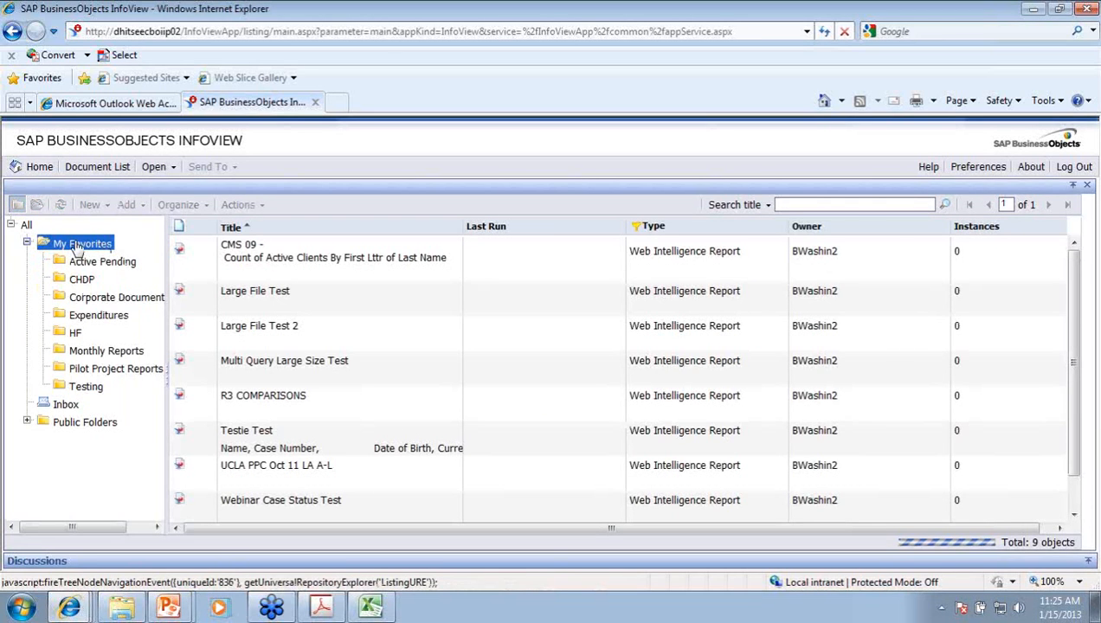
left_click(85, 388)
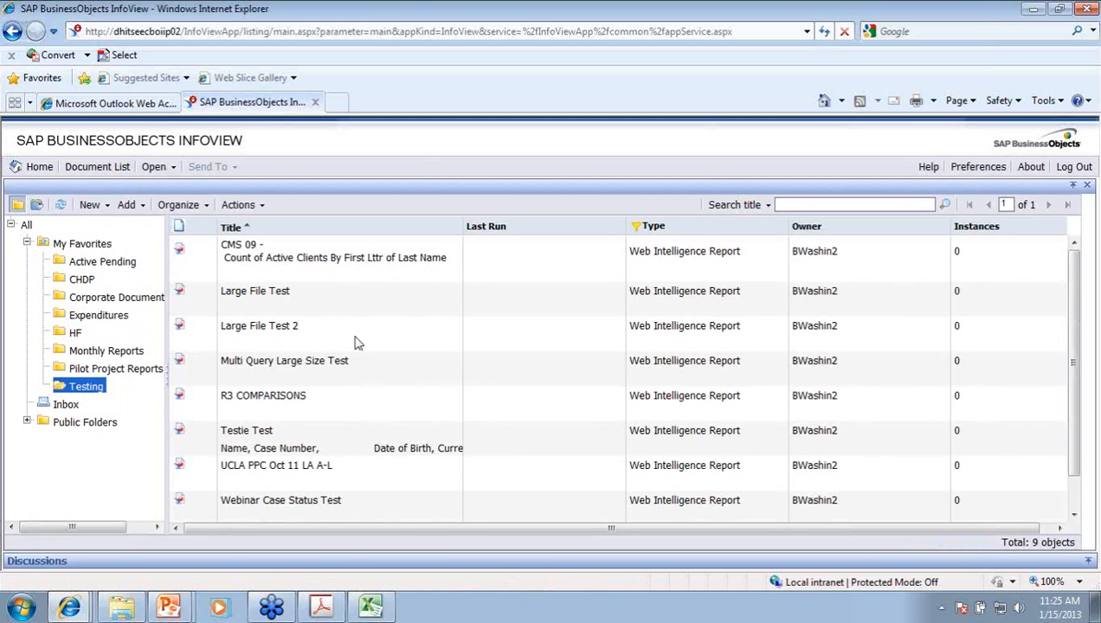
scroll(359, 515, "down", 1)
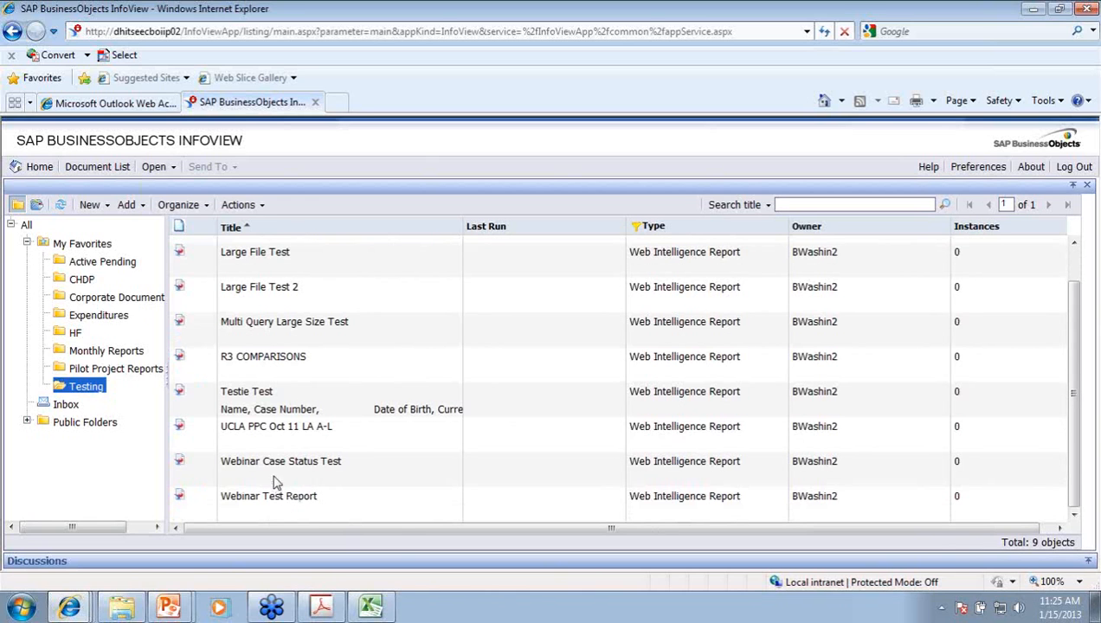
right_click(273, 467)
left_click(208, 472)
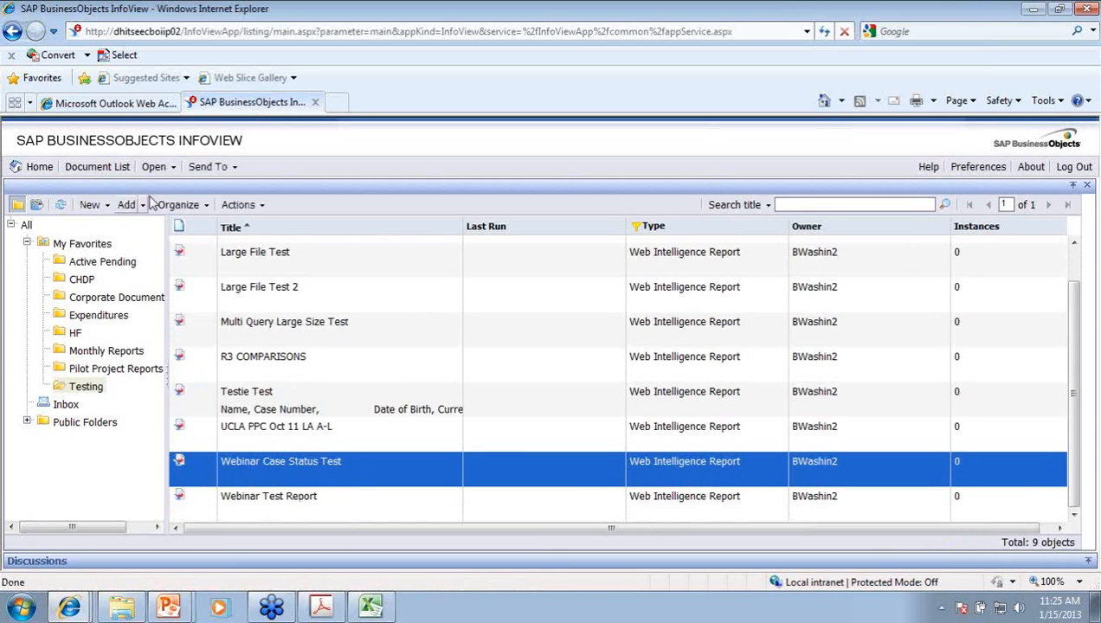
Step: Send Webinar Case Status Test to a Business Objects Inbox
left_click(234, 167)
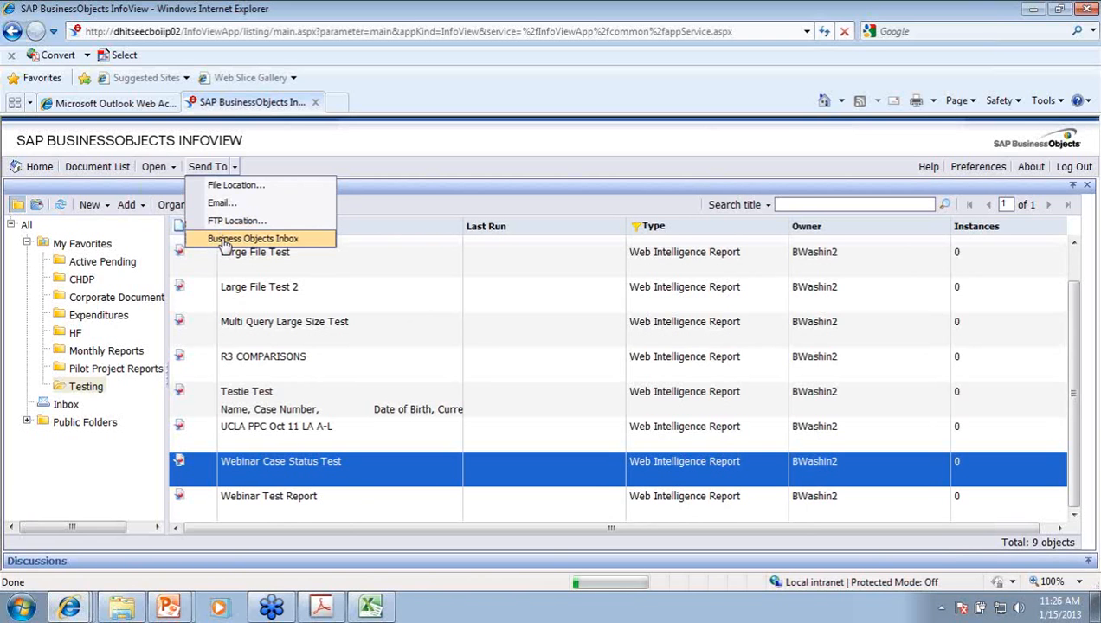
left_click(223, 242)
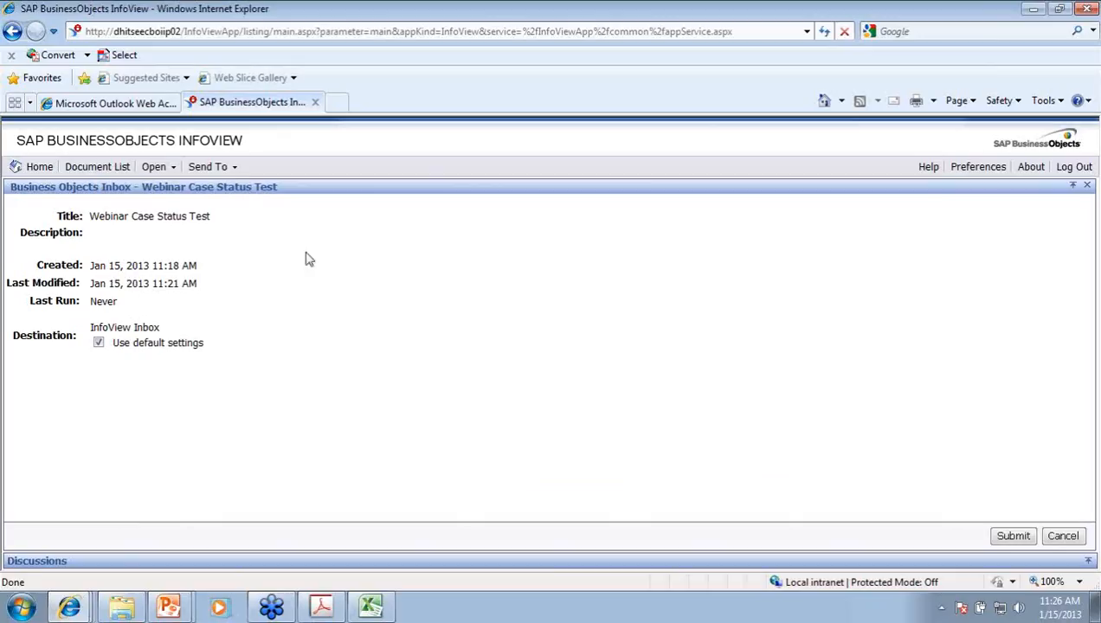
Step: Drop the default recipients, then search for and add the first recipient user
left_click(101, 349)
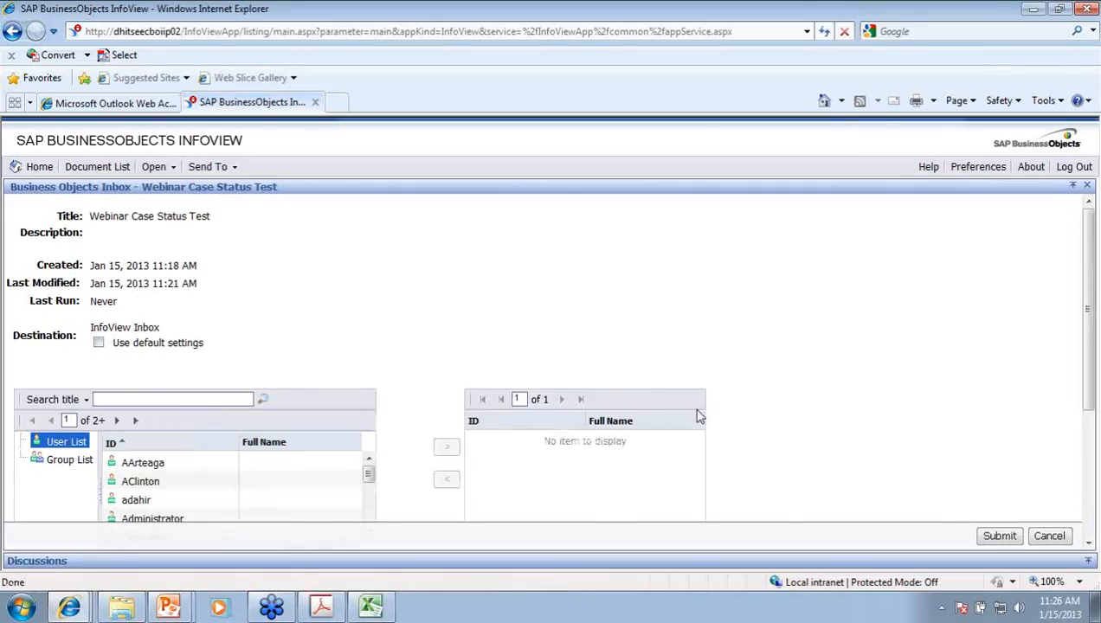
scroll(147, 393, "down", 1)
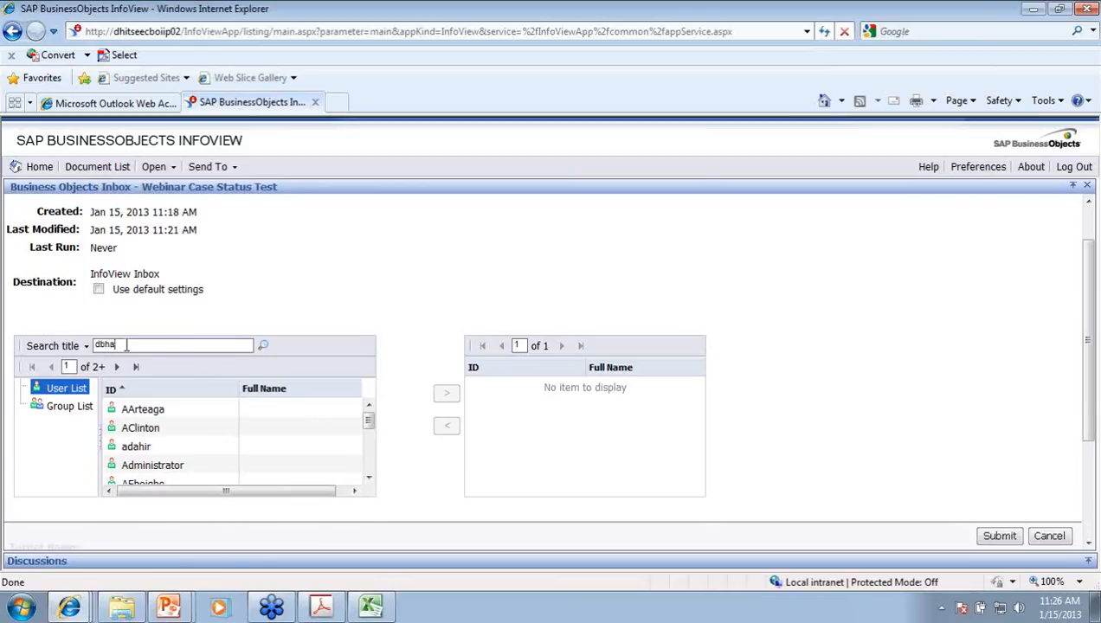
key("Return")
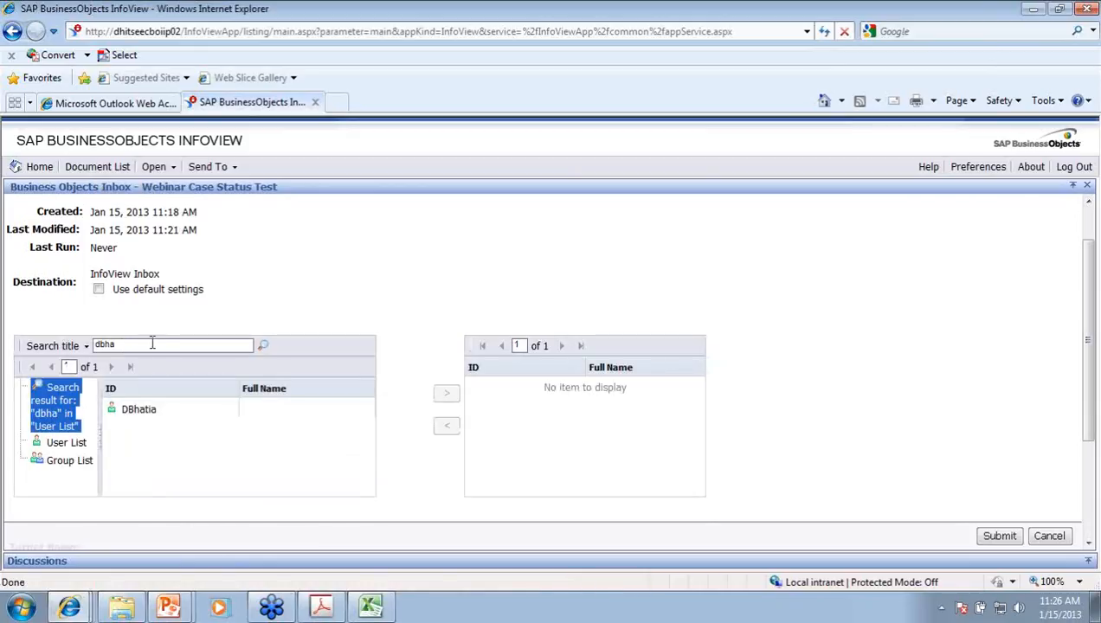
left_click(135, 412)
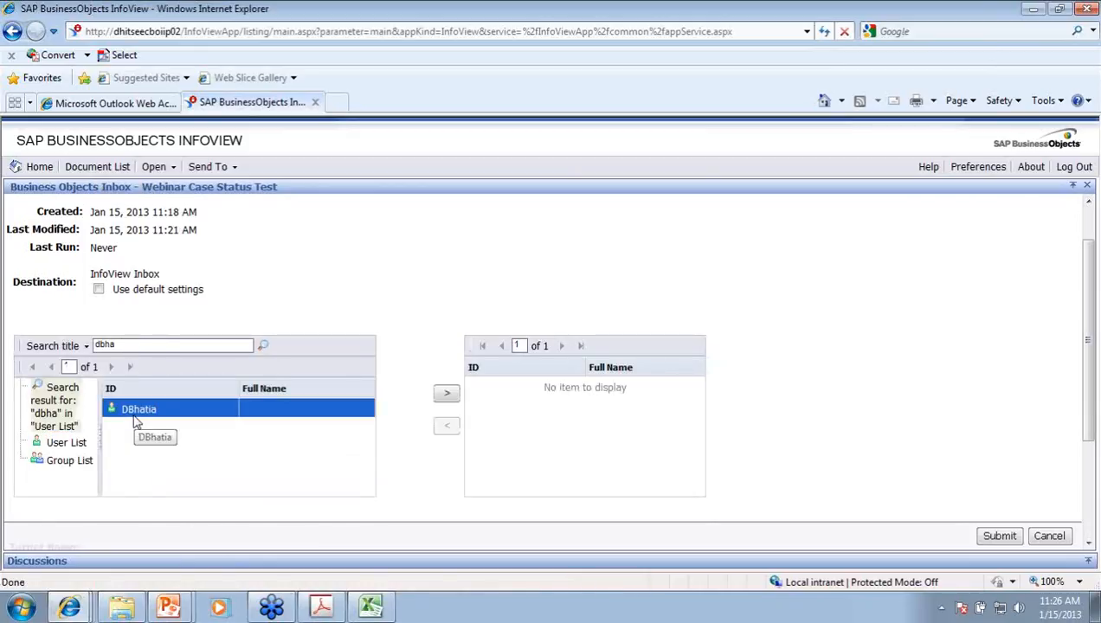
left_click(443, 397)
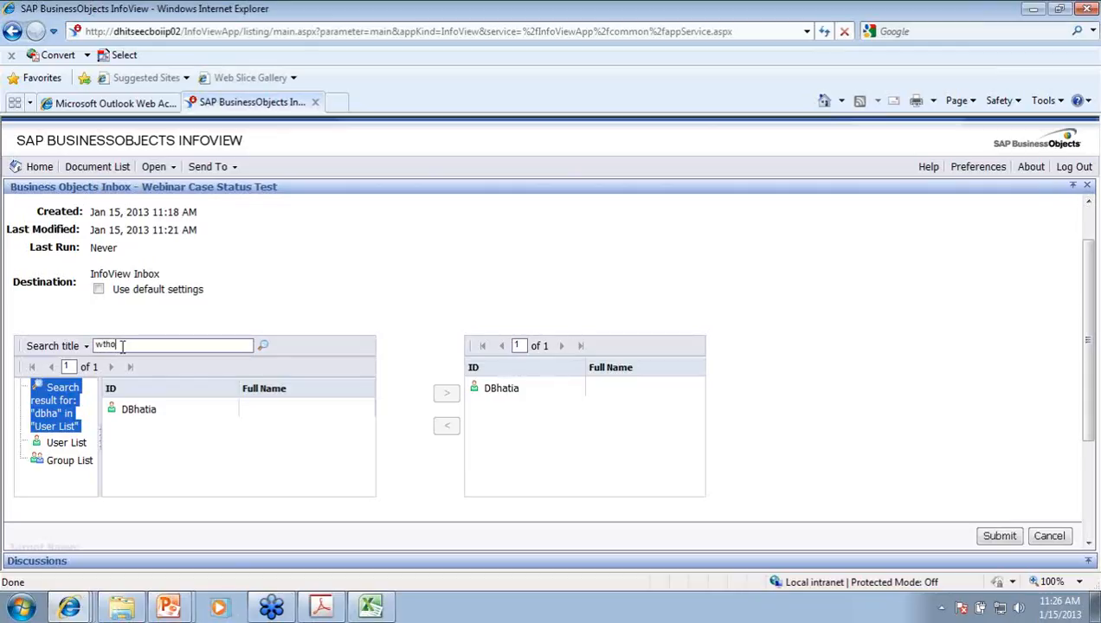
Step: Search for the second recipient user and add them to the recipients
key("Return")
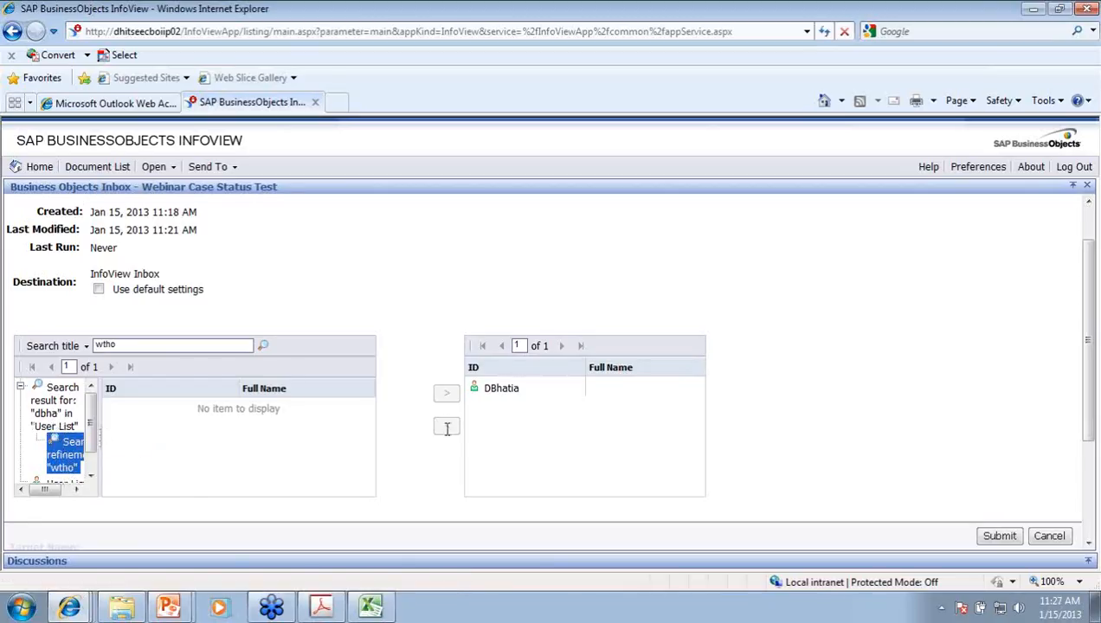
scroll(70, 450, "down", 1)
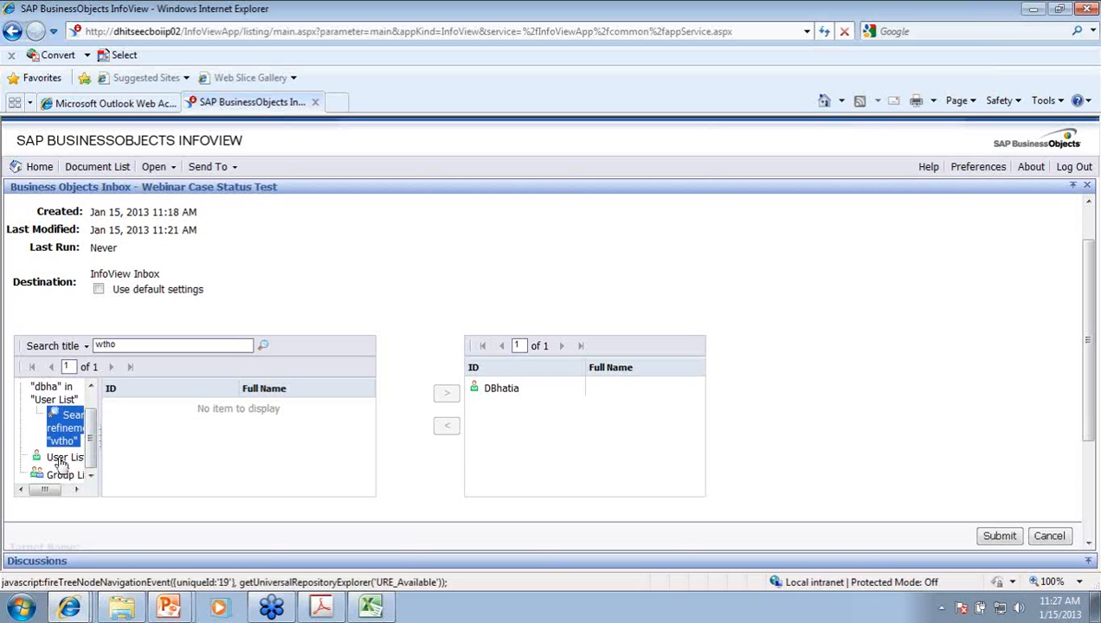
left_click(61, 457)
left_click(142, 344)
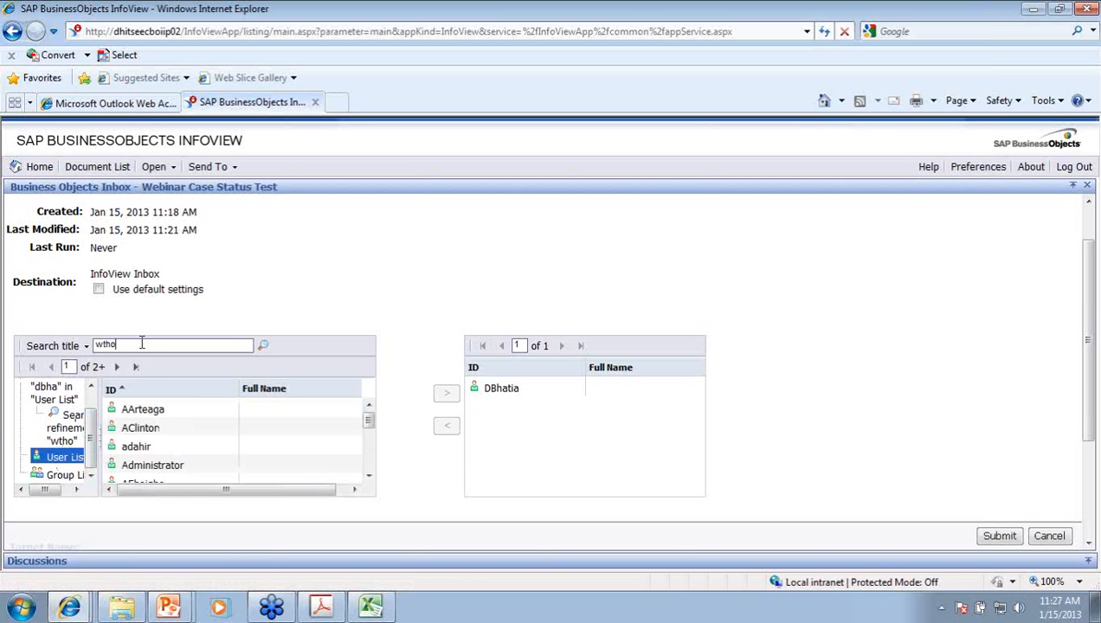
key("Return")
left_click(140, 410)
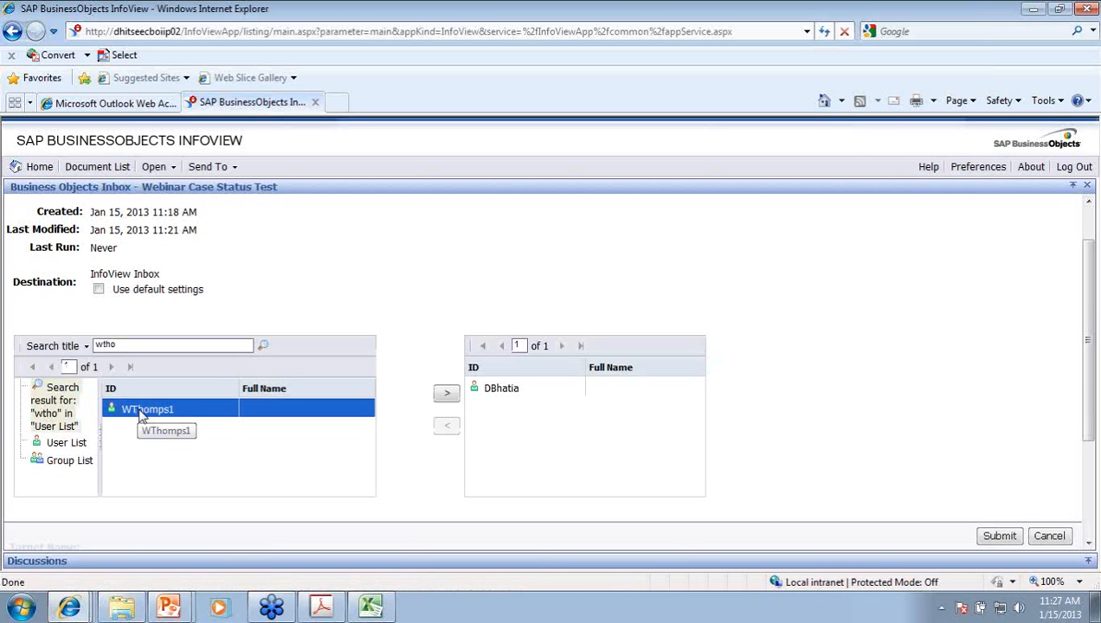
left_click(447, 393)
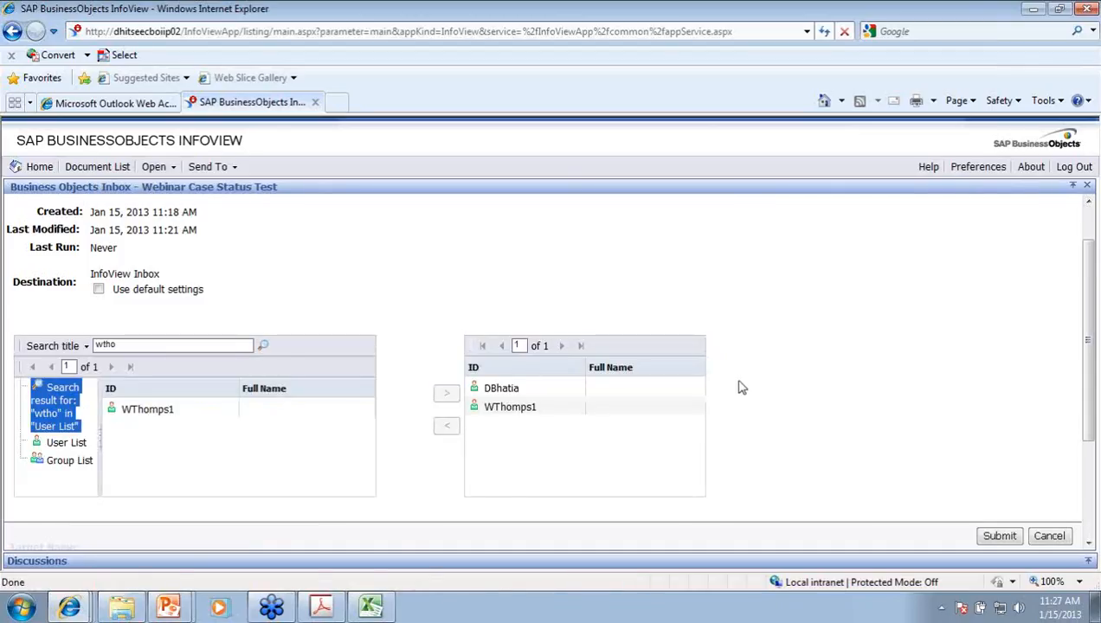
scroll(740, 385, "down", 1)
scroll(740, 385, "down", 2)
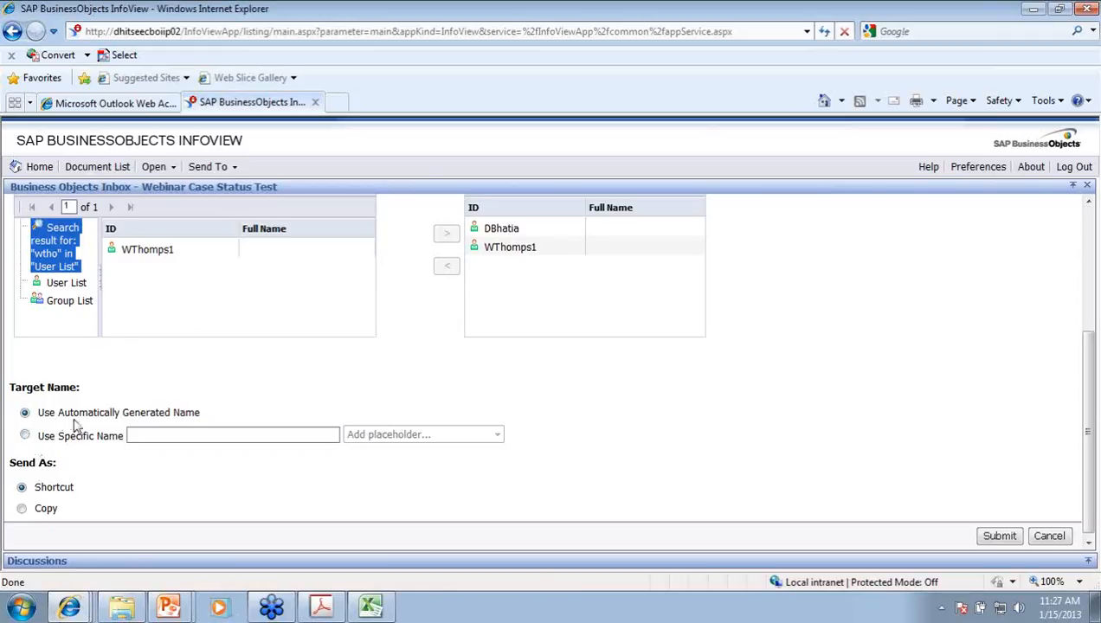
Step: Name the sent report with the Title placeholder and send it as a copy
left_click(27, 437)
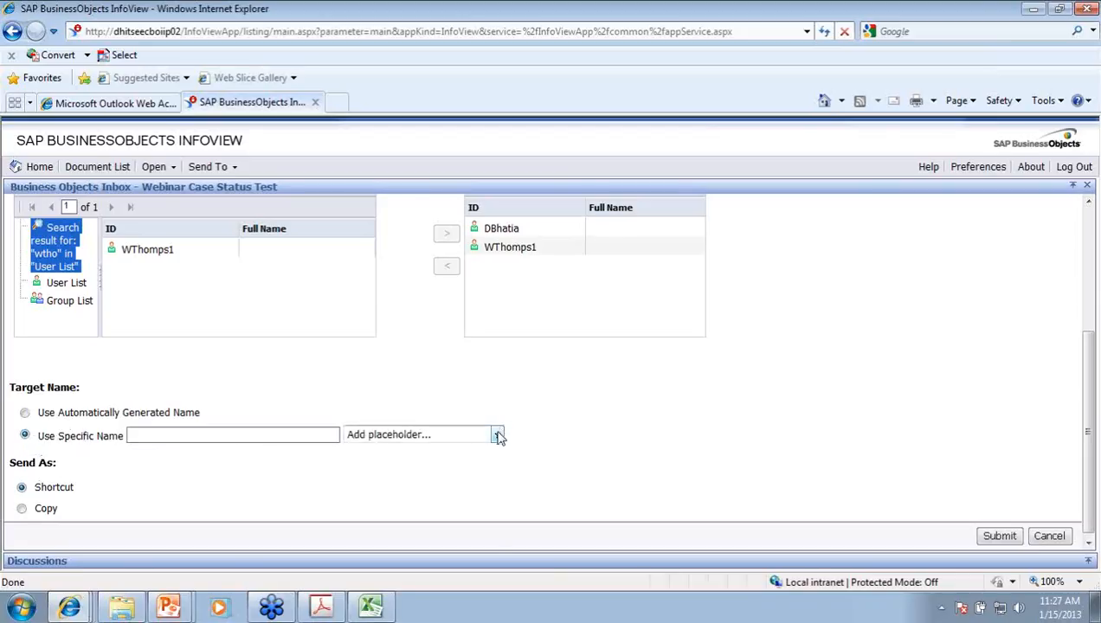
left_click(497, 435)
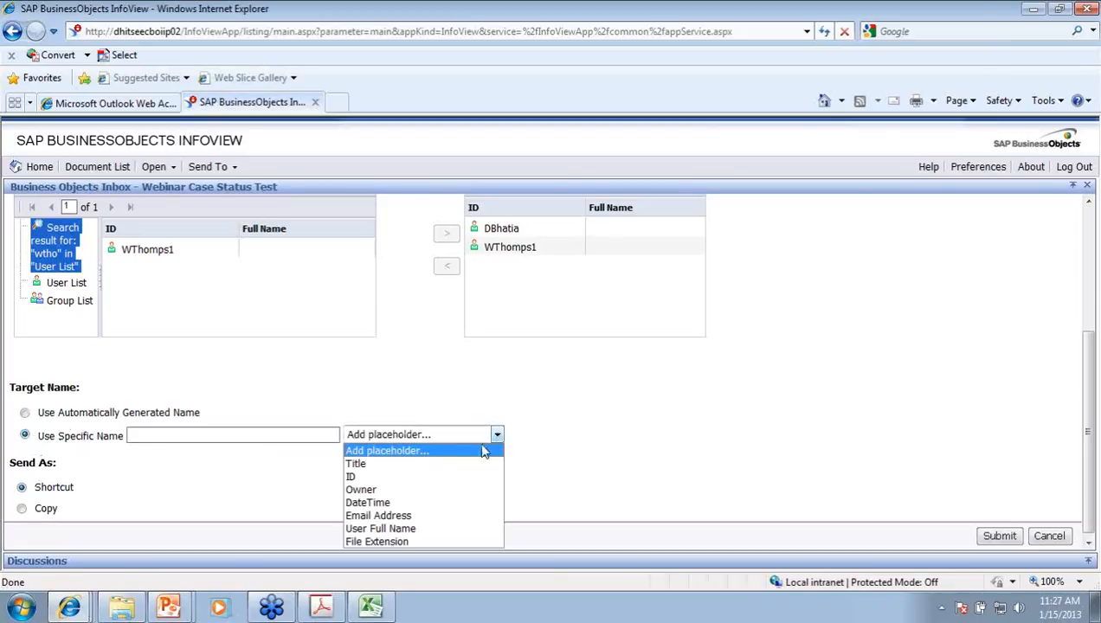
left_click(398, 465)
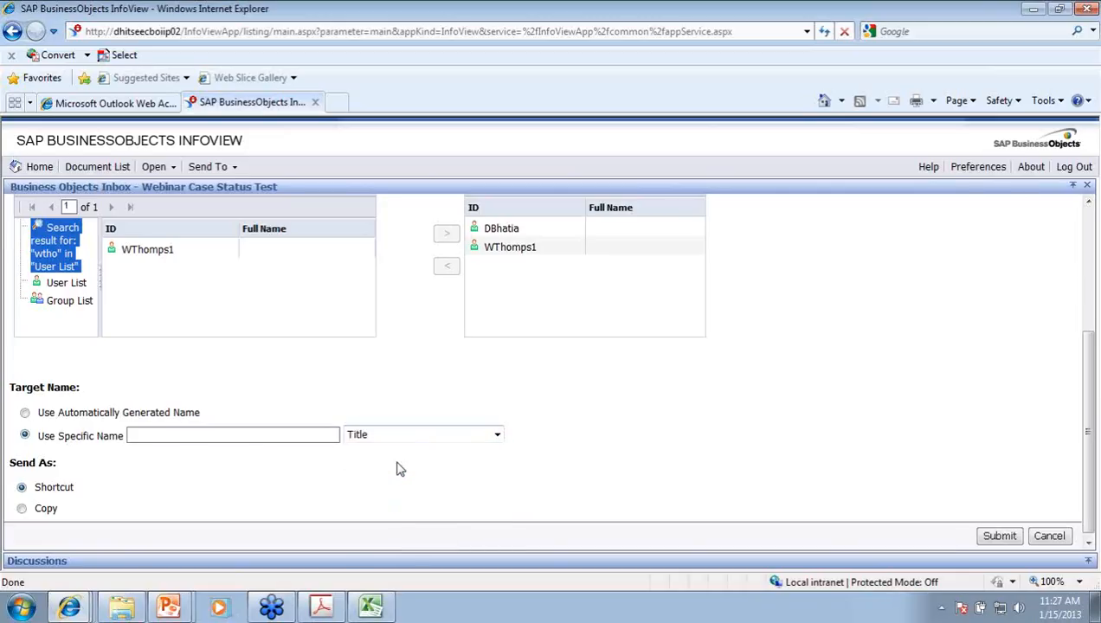
scroll(450, 381, "up", 4)
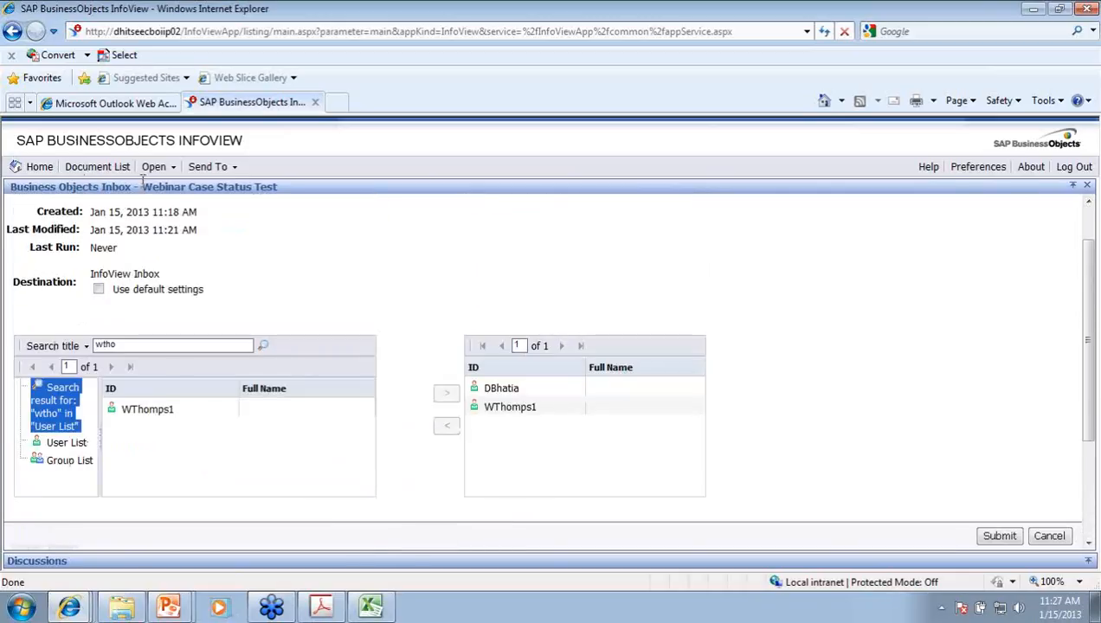
left_click_drag(142, 187, 276, 189)
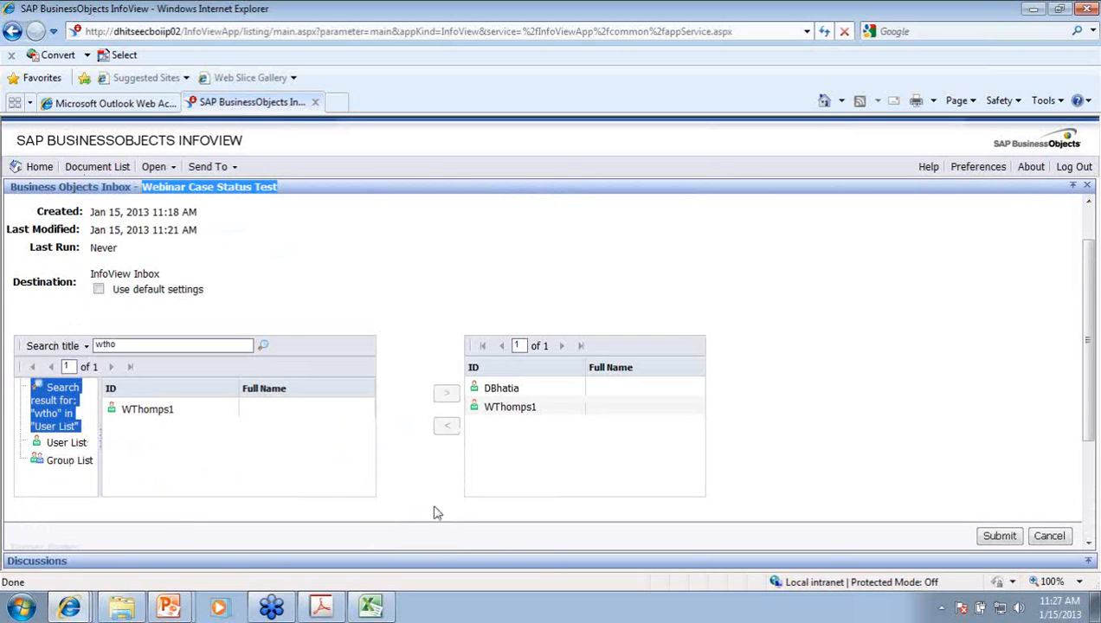
scroll(437, 508, "down", 1)
scroll(437, 506, "down", 3)
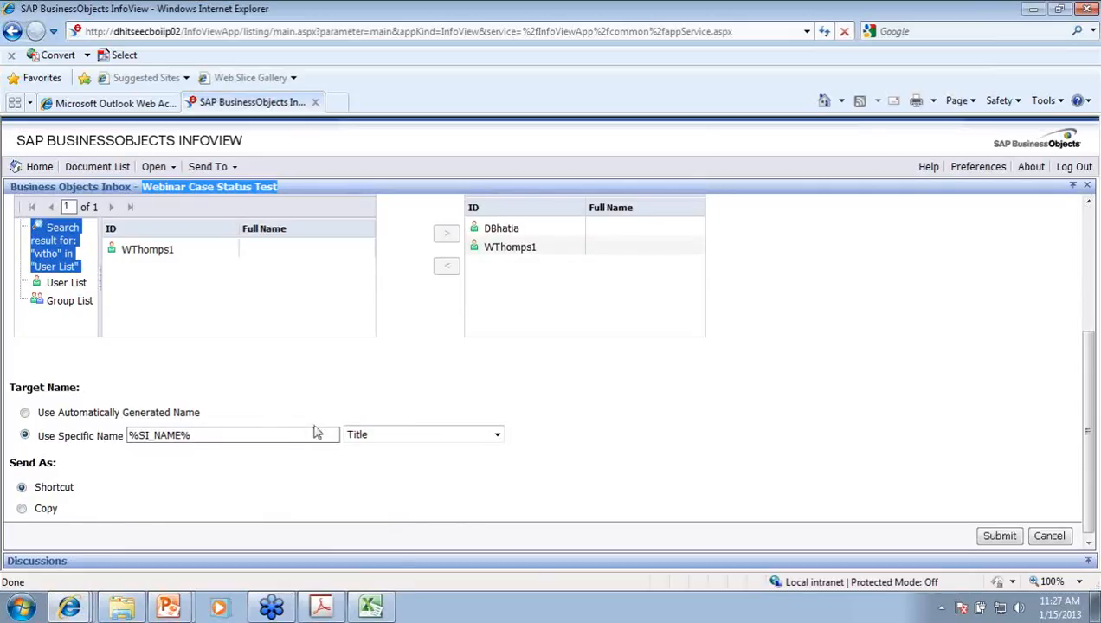
left_click(24, 510)
Step: Submit the inbox send, then open the Schedule page for Webinar Case Status Test
left_click(1000, 538)
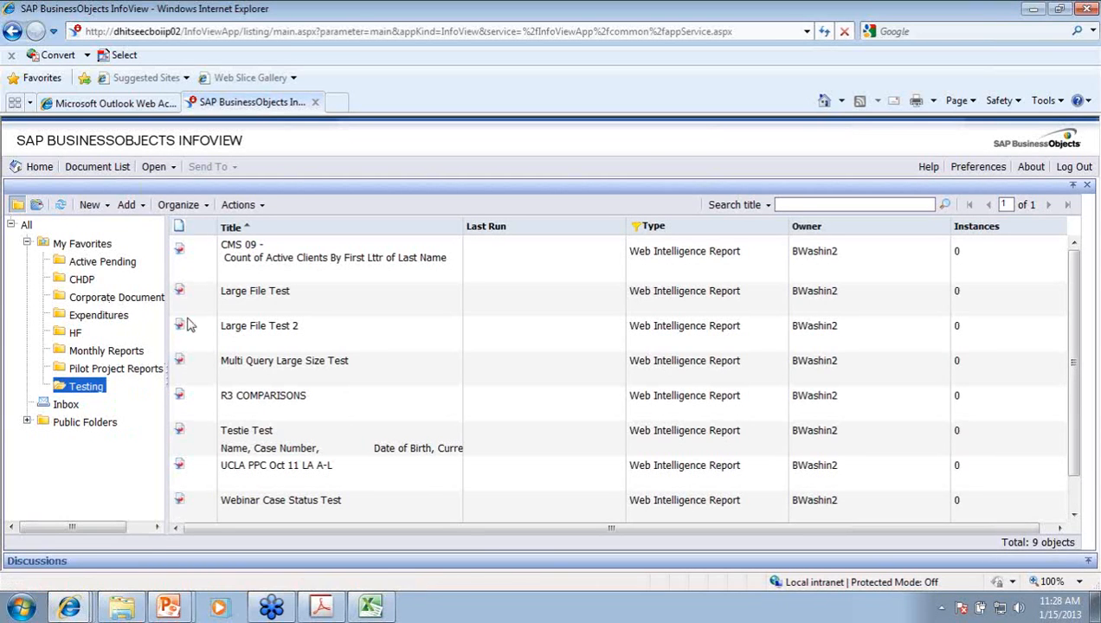
scroll(380, 472, "down", 1)
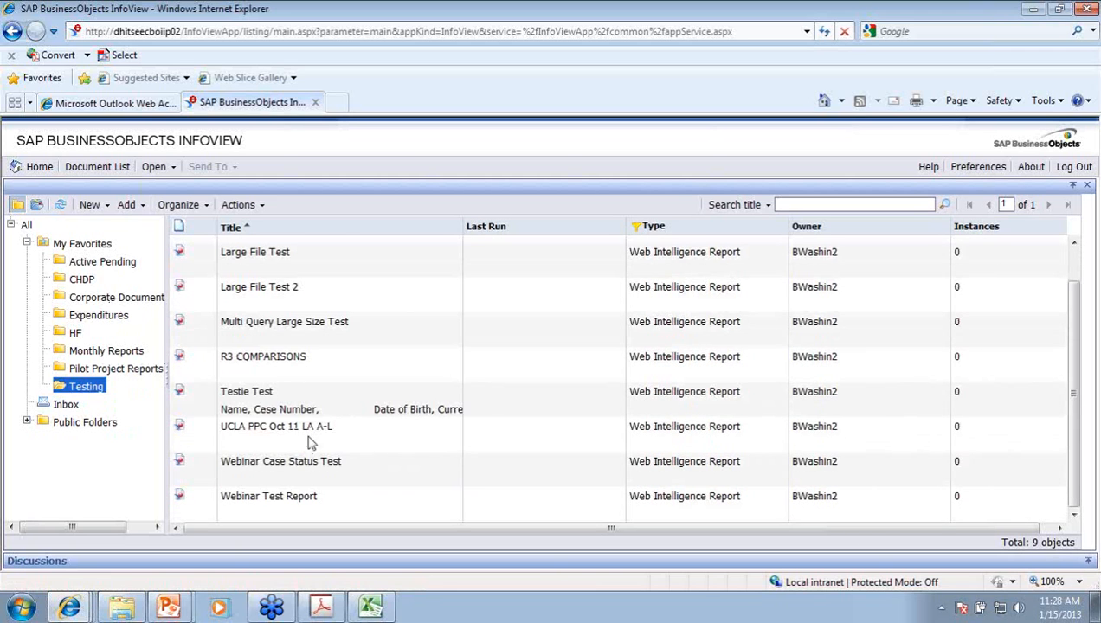
left_click(262, 467)
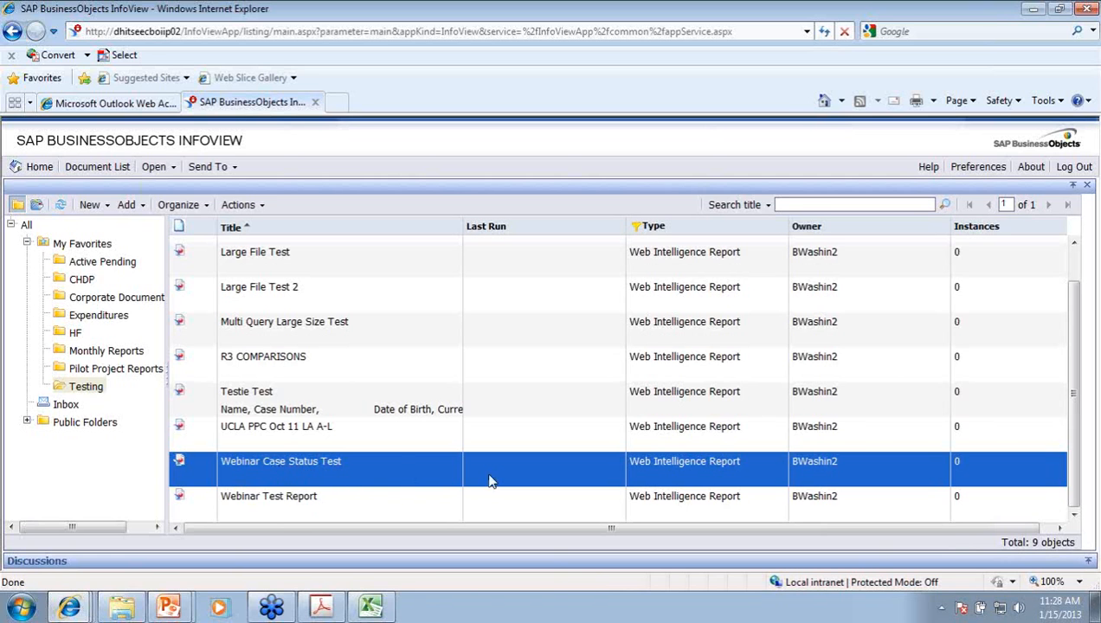
right_click(314, 472)
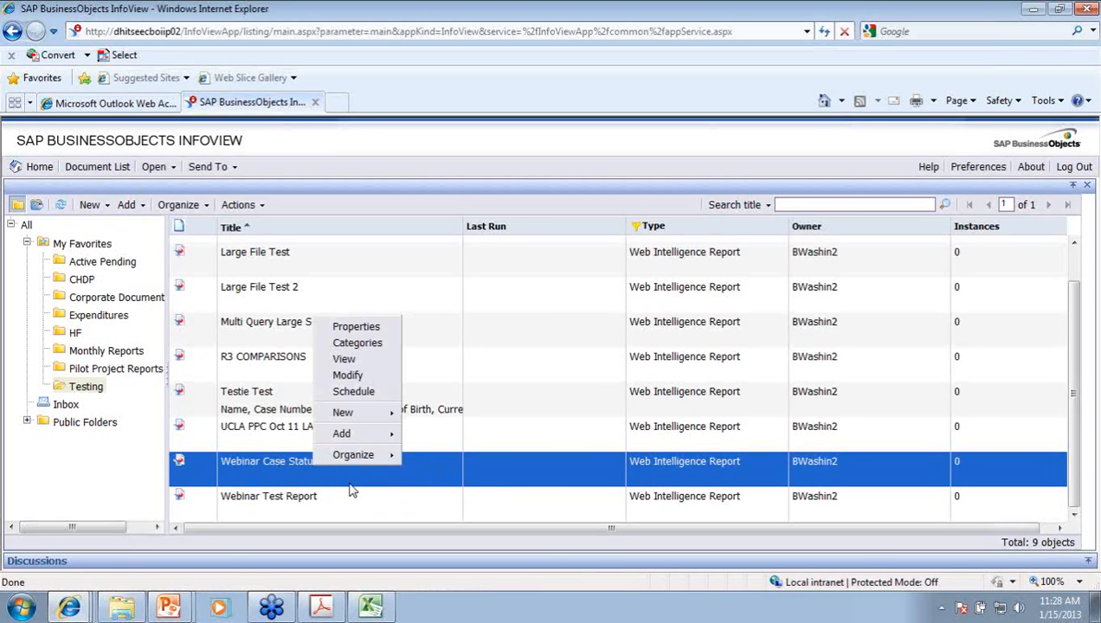
left_click(340, 393)
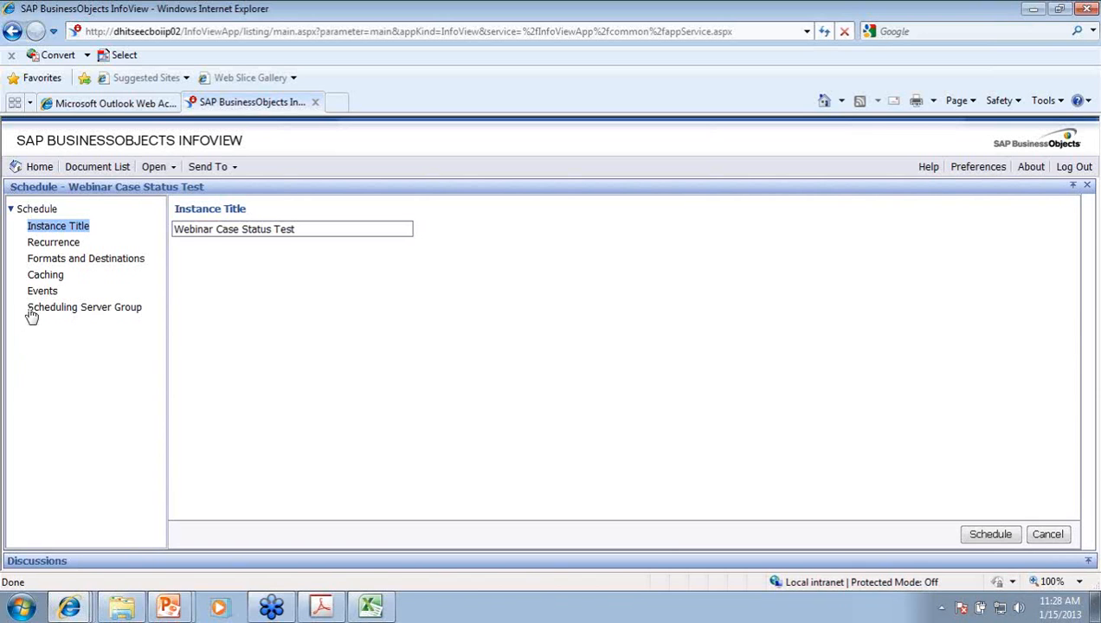
Step: Show the schedule's Recurrence section and list the Run object frequency options
left_click(57, 226)
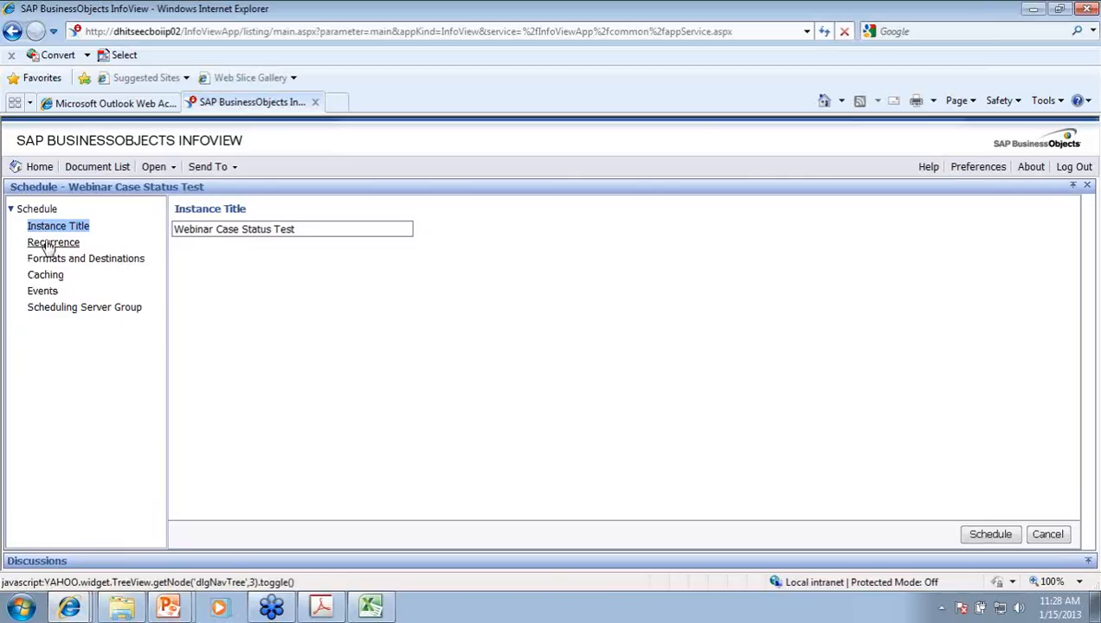
left_click(39, 232)
left_click(53, 244)
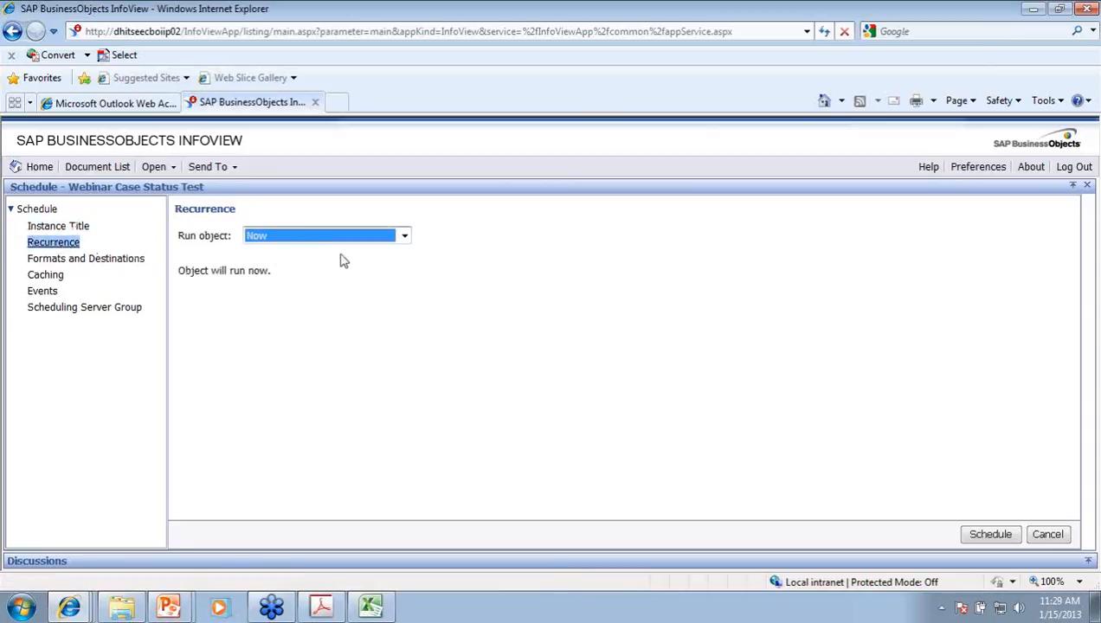
left_click(404, 239)
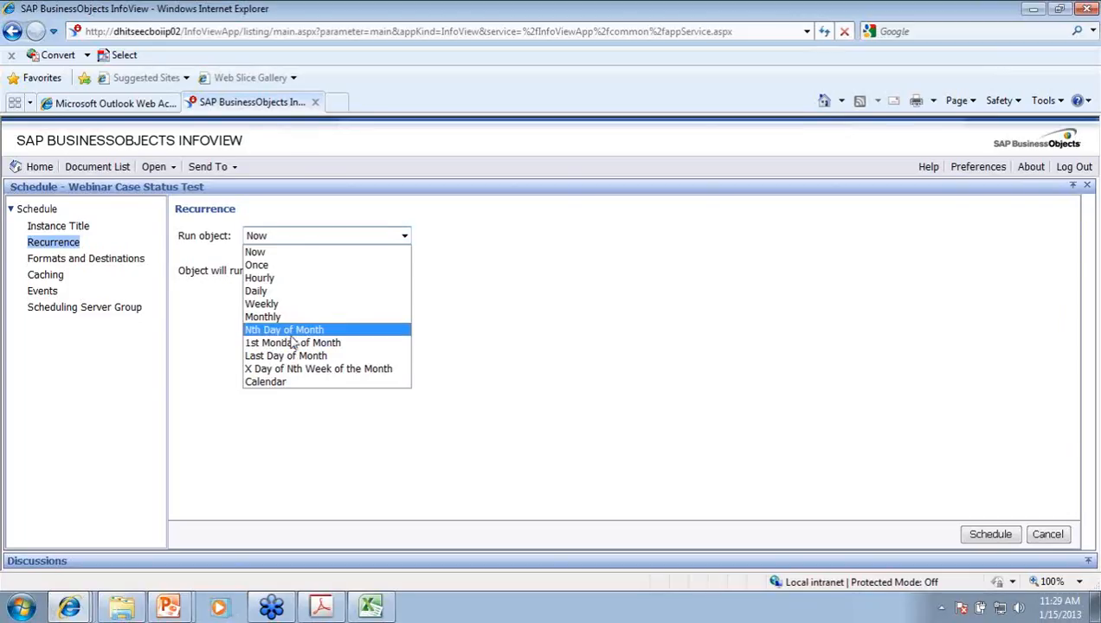
left_click(291, 334)
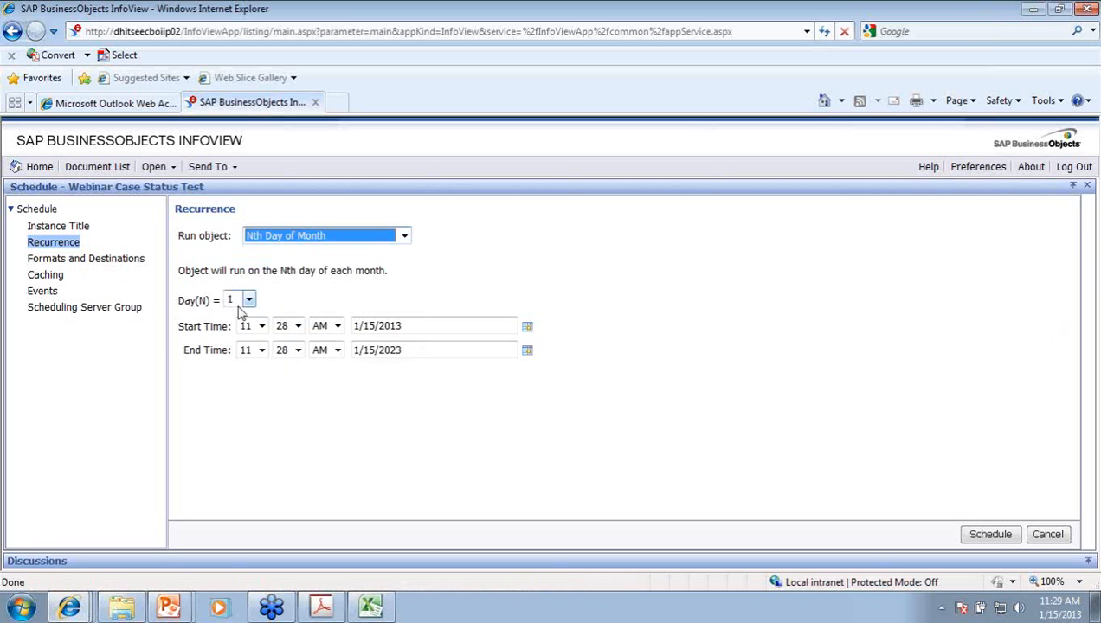
left_click(249, 300)
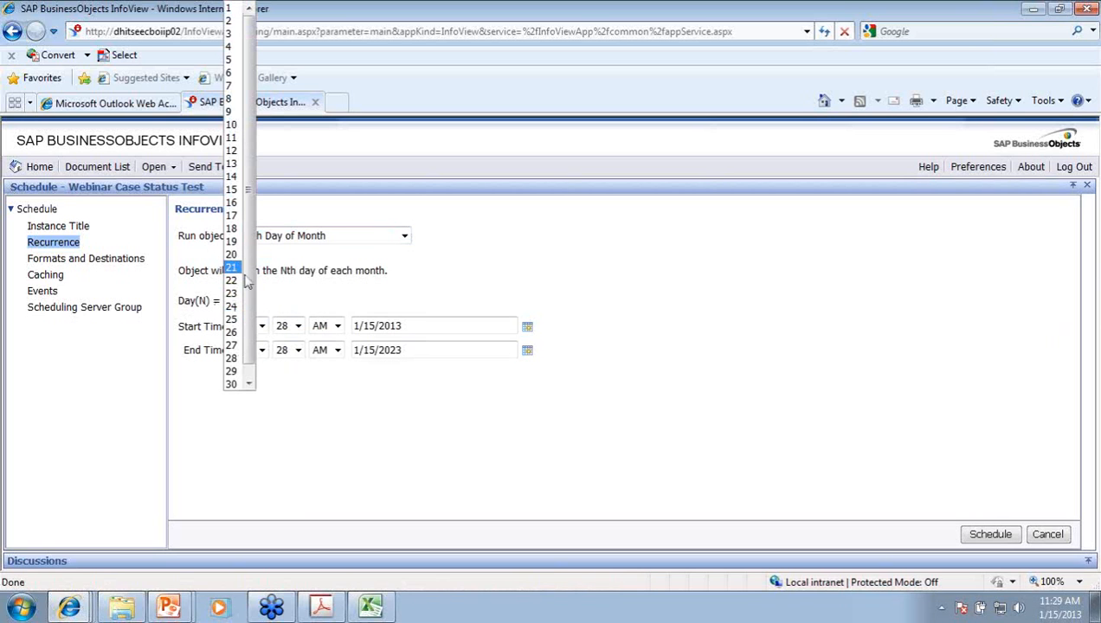
left_click(330, 302)
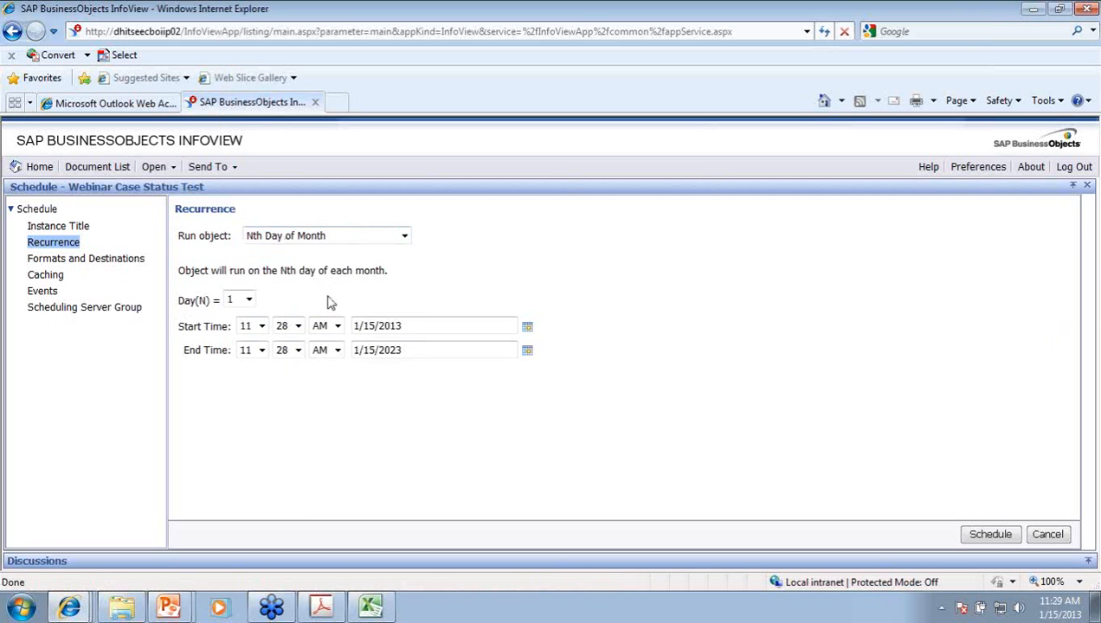
left_click(249, 299)
left_click(249, 383)
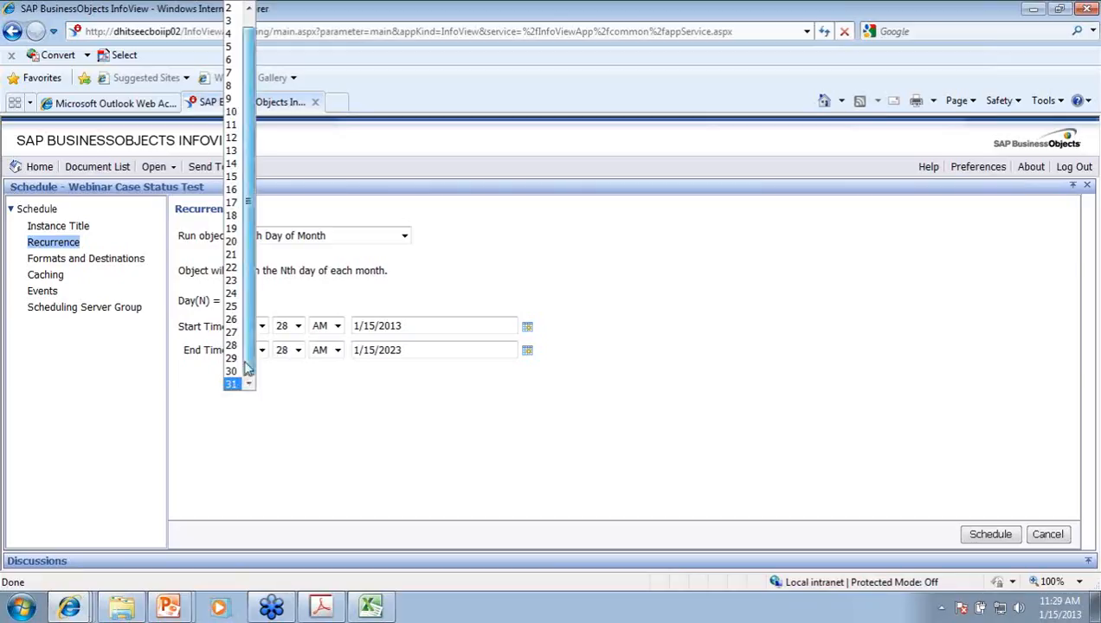
left_click(340, 296)
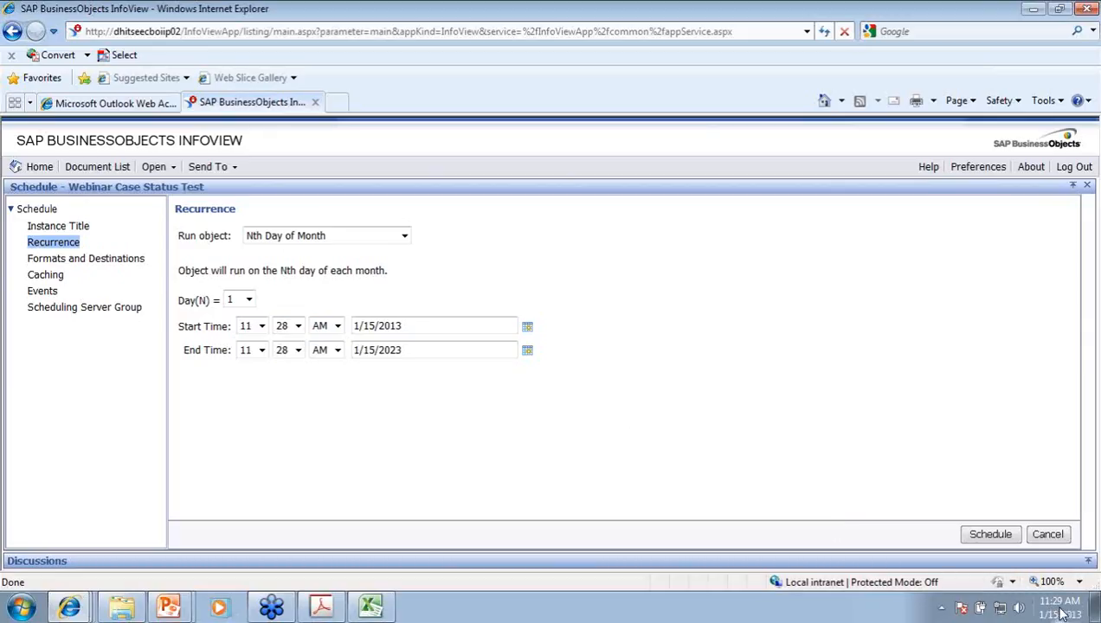
left_click(262, 327)
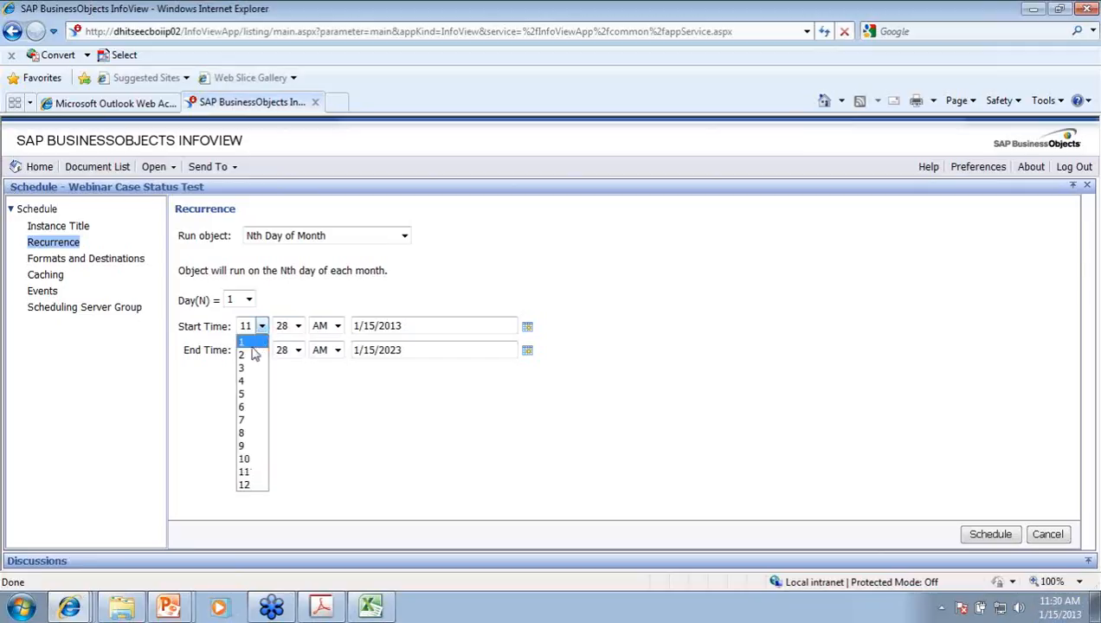
left_click(368, 294)
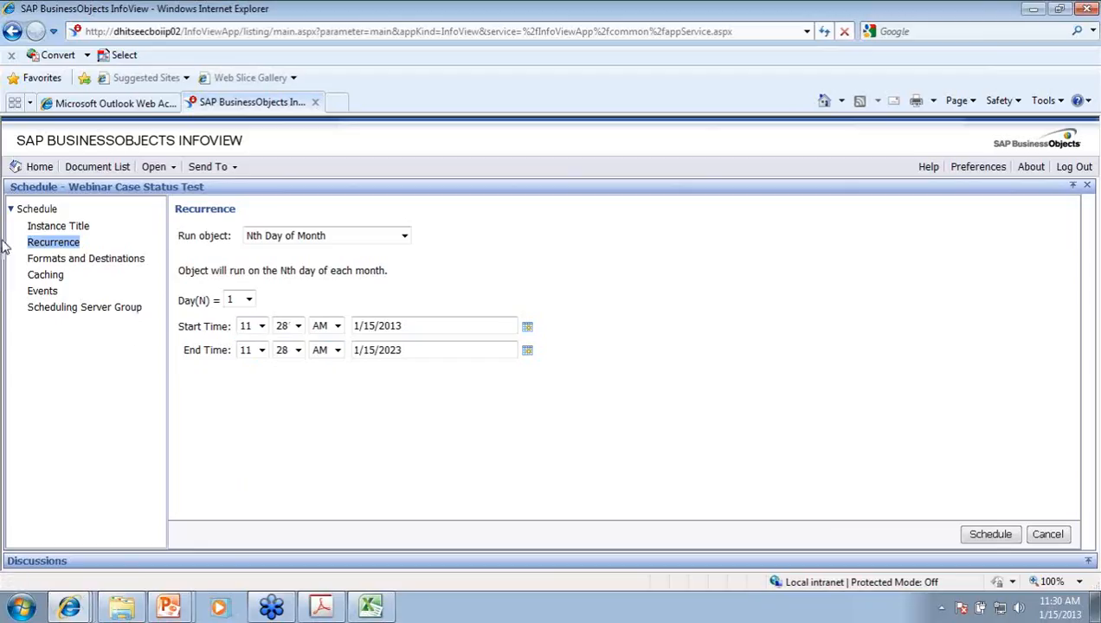
left_click(39, 264)
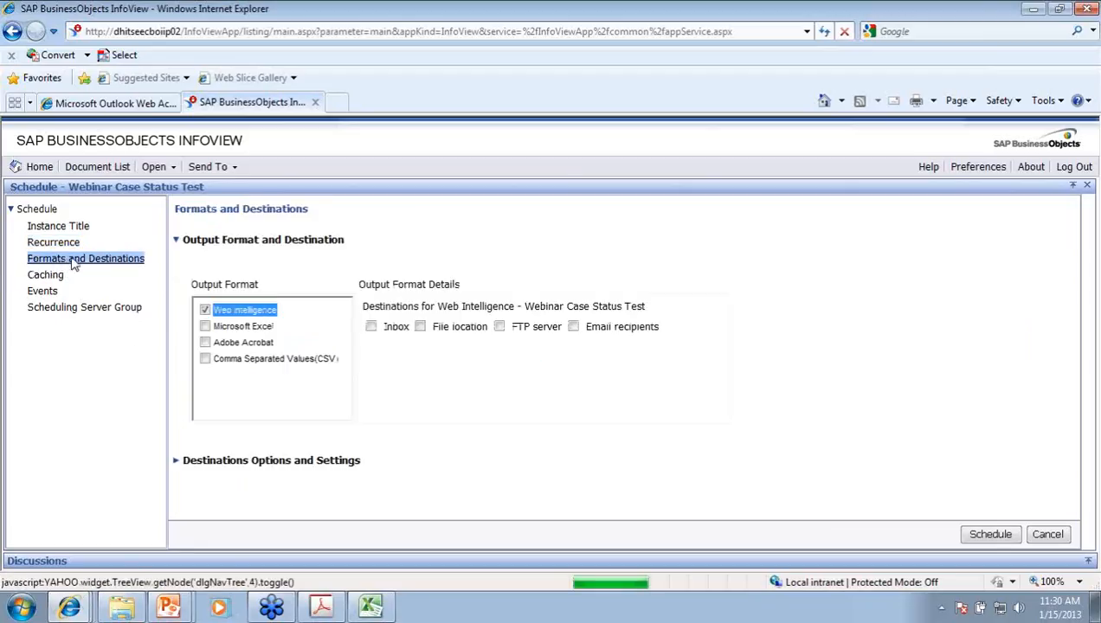
left_click(205, 309)
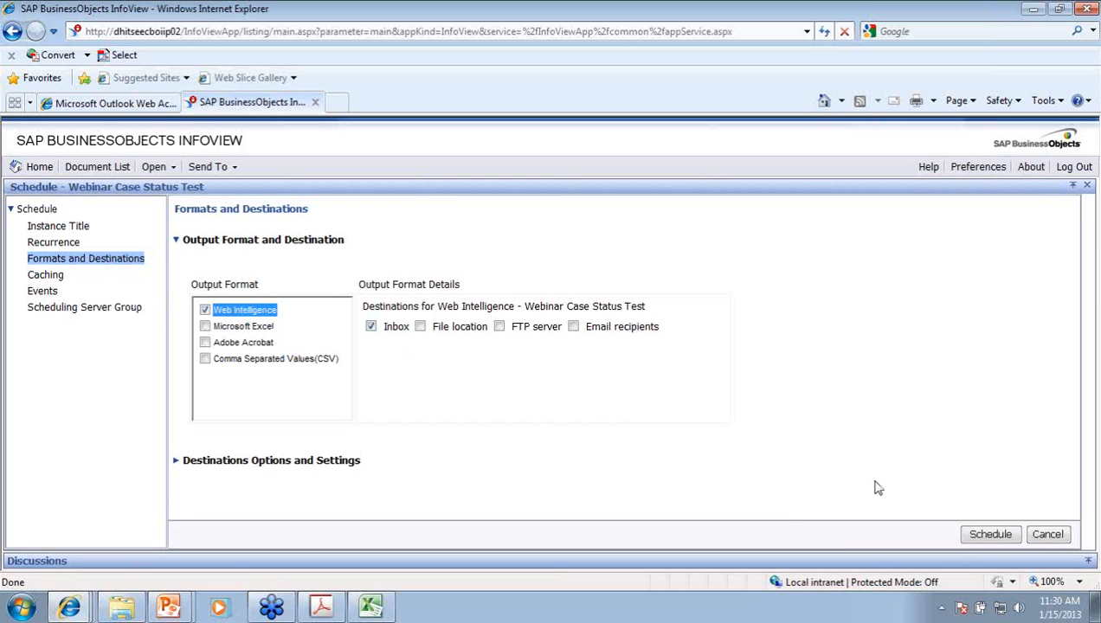
left_click(50, 243)
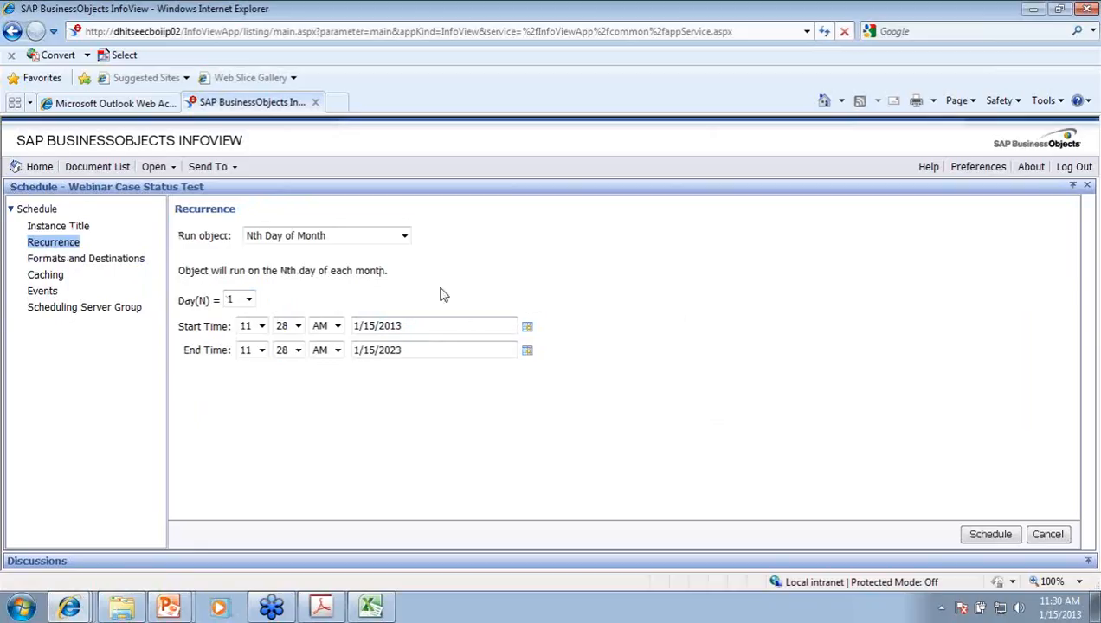
left_click(39, 260)
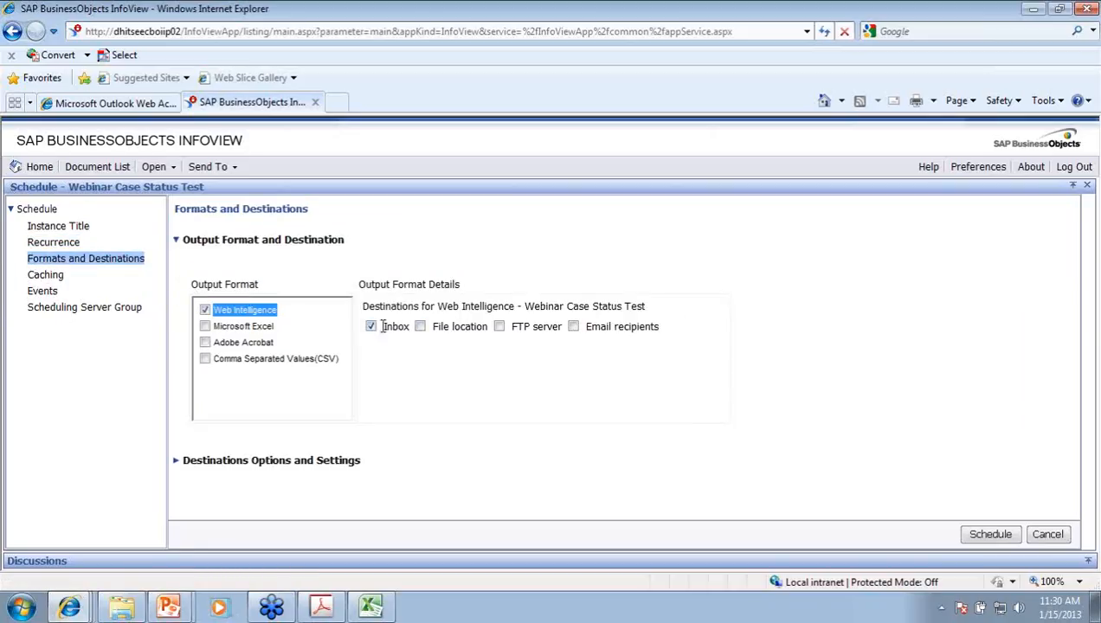
left_click(76, 245)
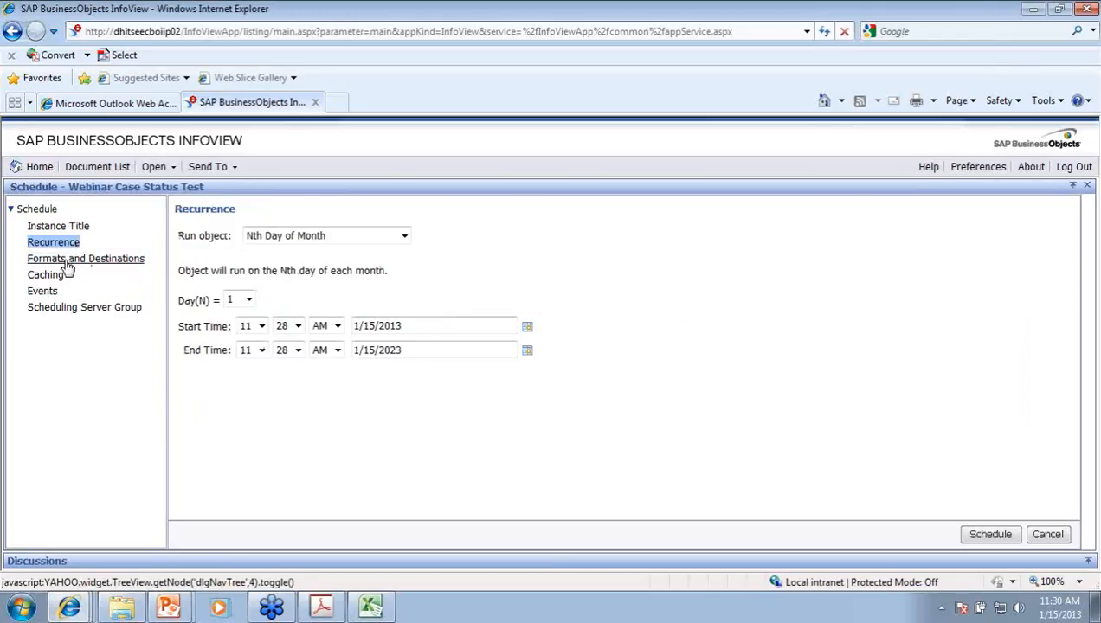
left_click(68, 262)
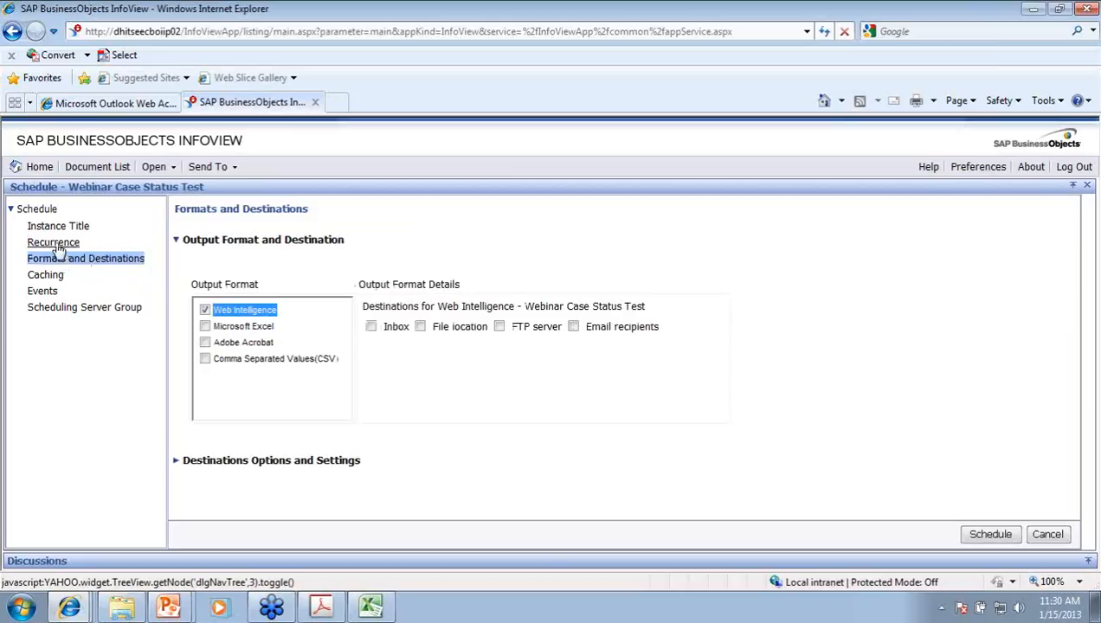
left_click(57, 245)
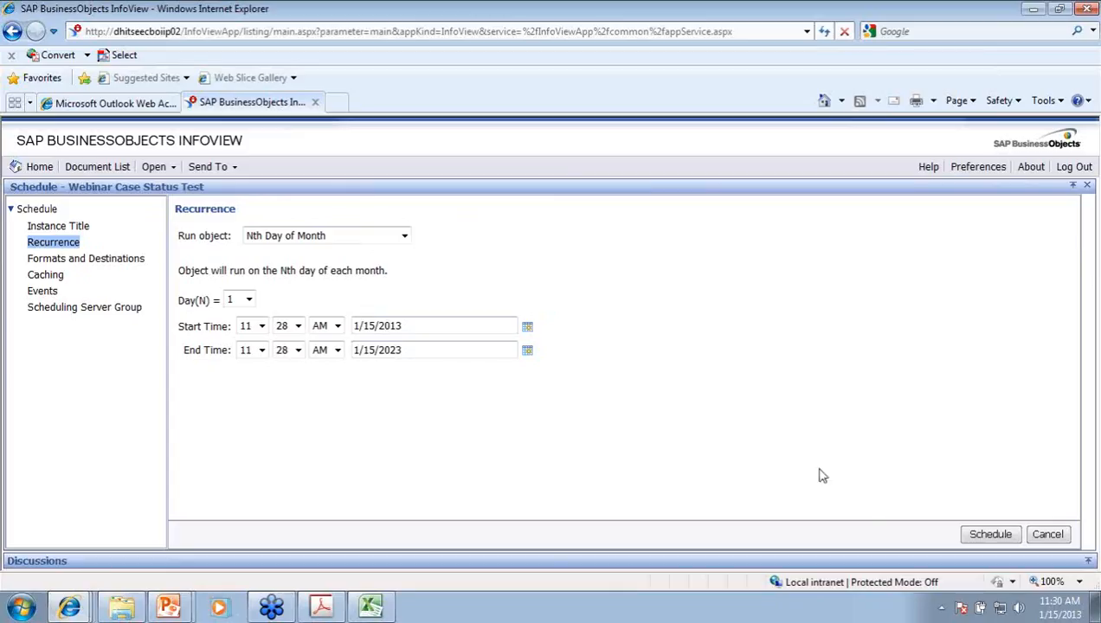
Step: Submit the monthly schedule and review the recurring instance's details in History
left_click(984, 536)
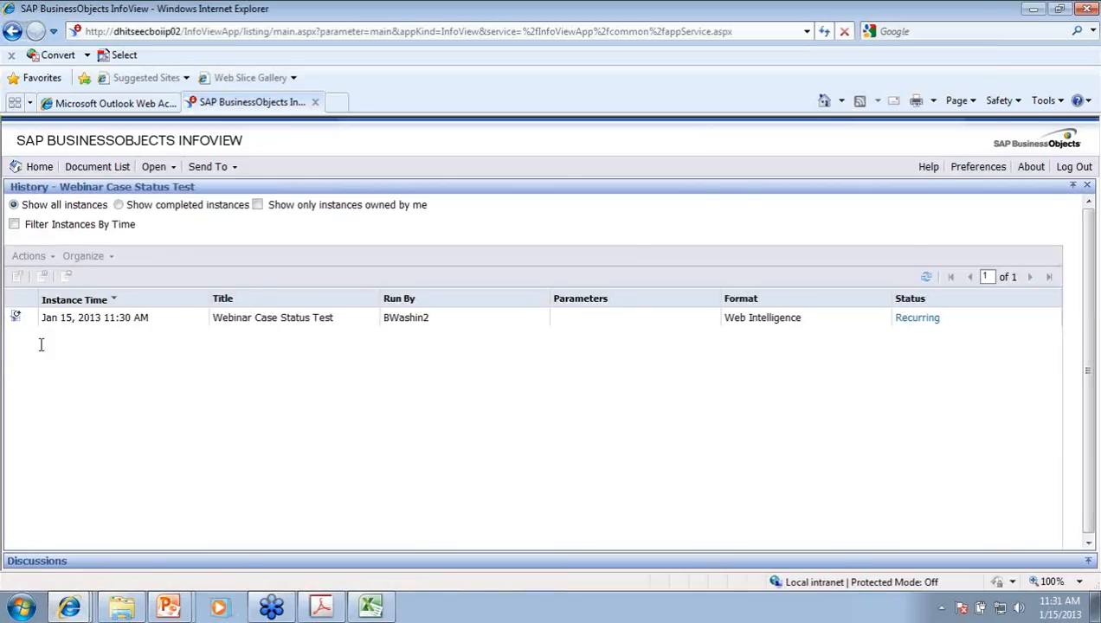
left_click(79, 322)
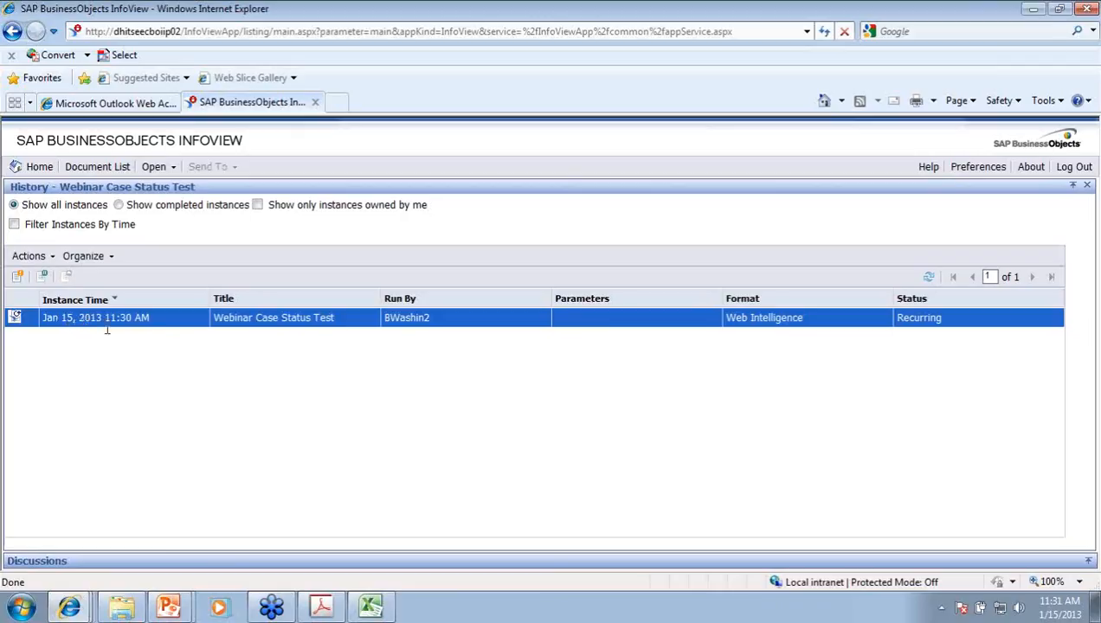
left_click(21, 279)
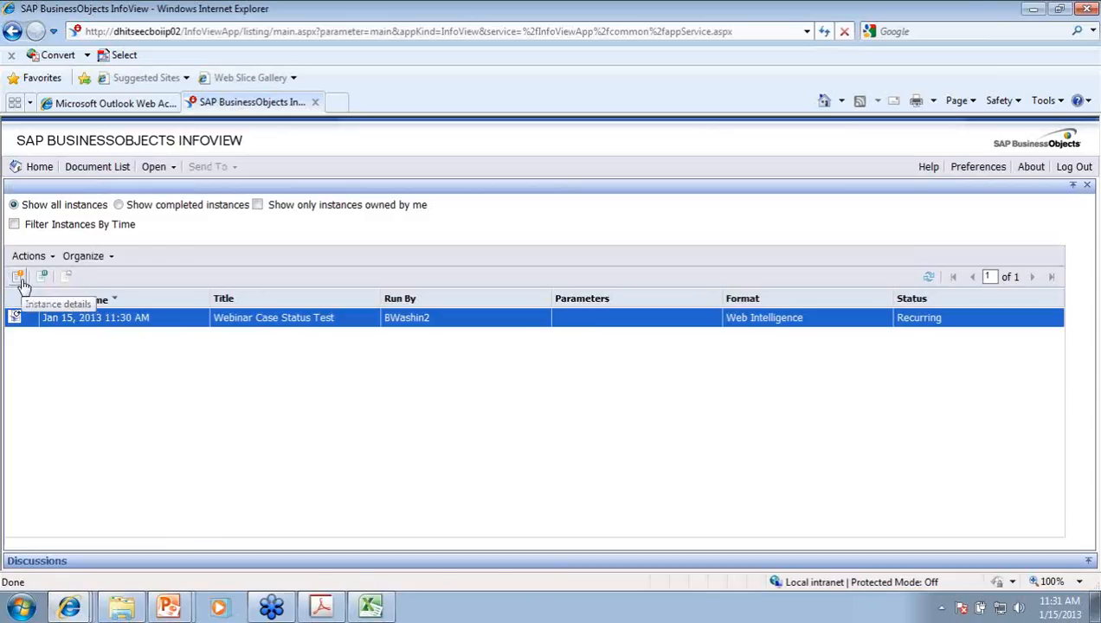
left_click(12, 31)
Step: Select the recurring instance and look through its Organize and Actions menus
left_click(90, 322)
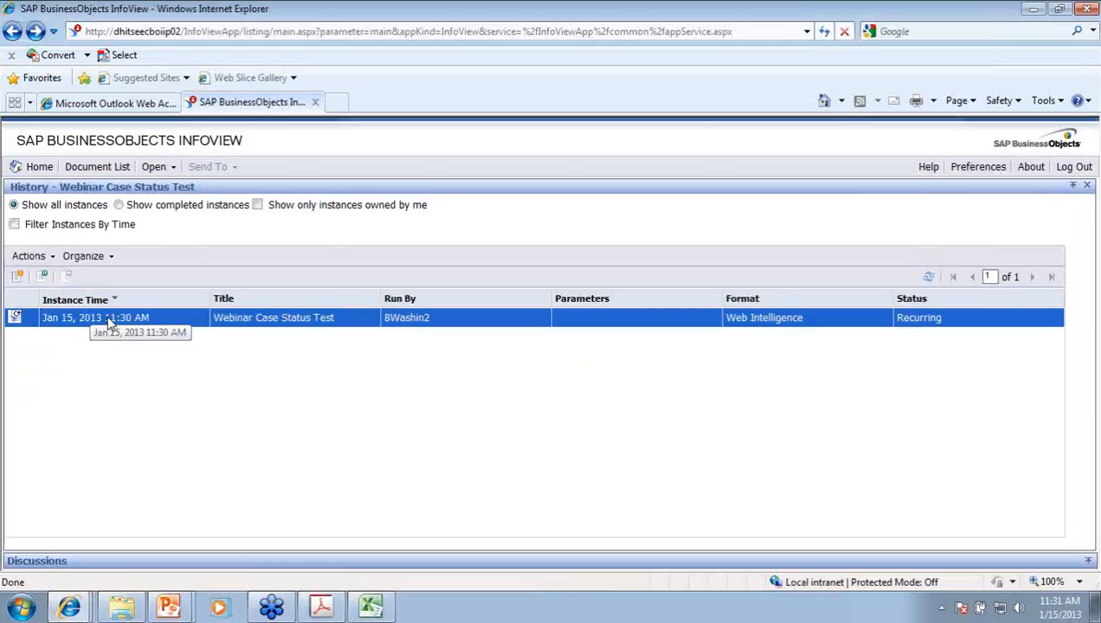
left_click(110, 257)
left_click(52, 256)
Step: Return to the document list and expand Public Folders, Corporate Documents and CMS
left_click(69, 168)
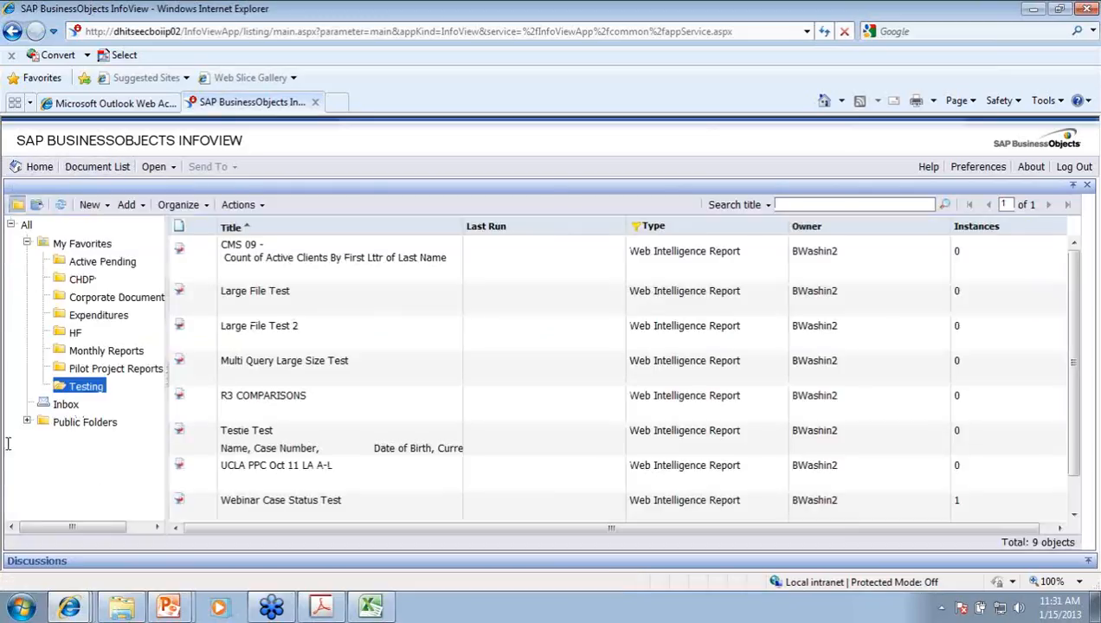
scroll(346, 360, "down", 1)
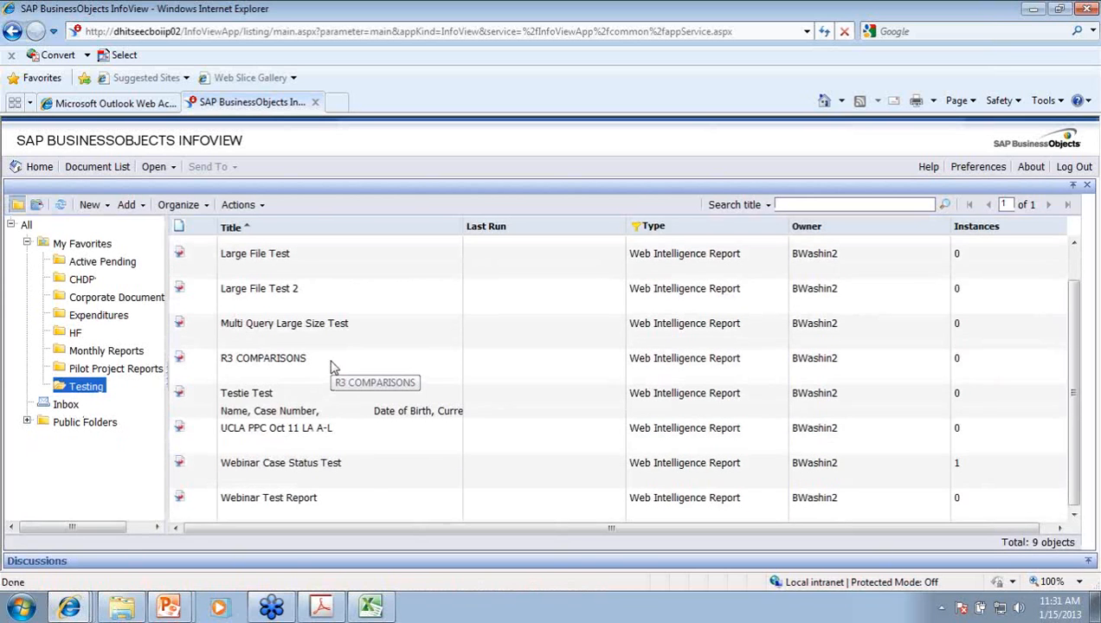
scroll(327, 373, "up", 1)
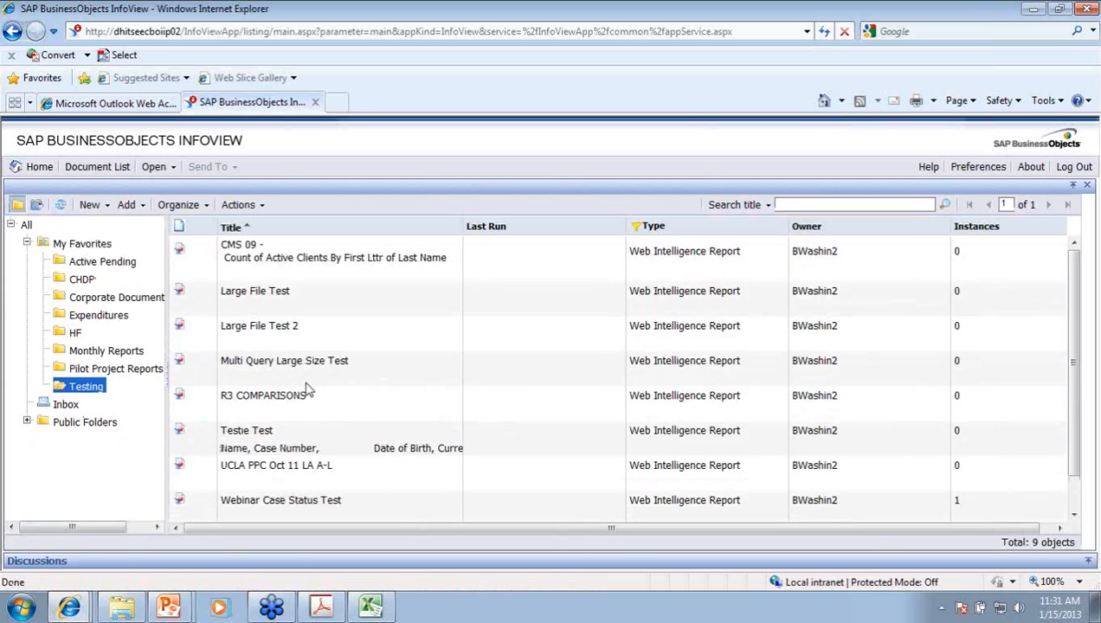
left_click(27, 422)
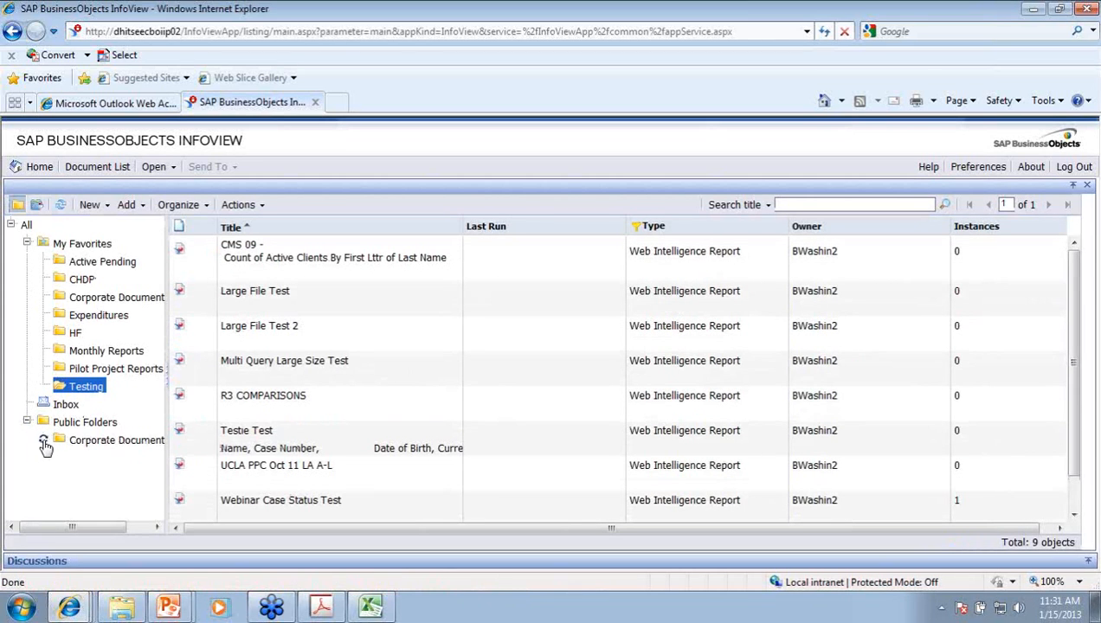
left_click(44, 441)
scroll(62, 476, "down", 1)
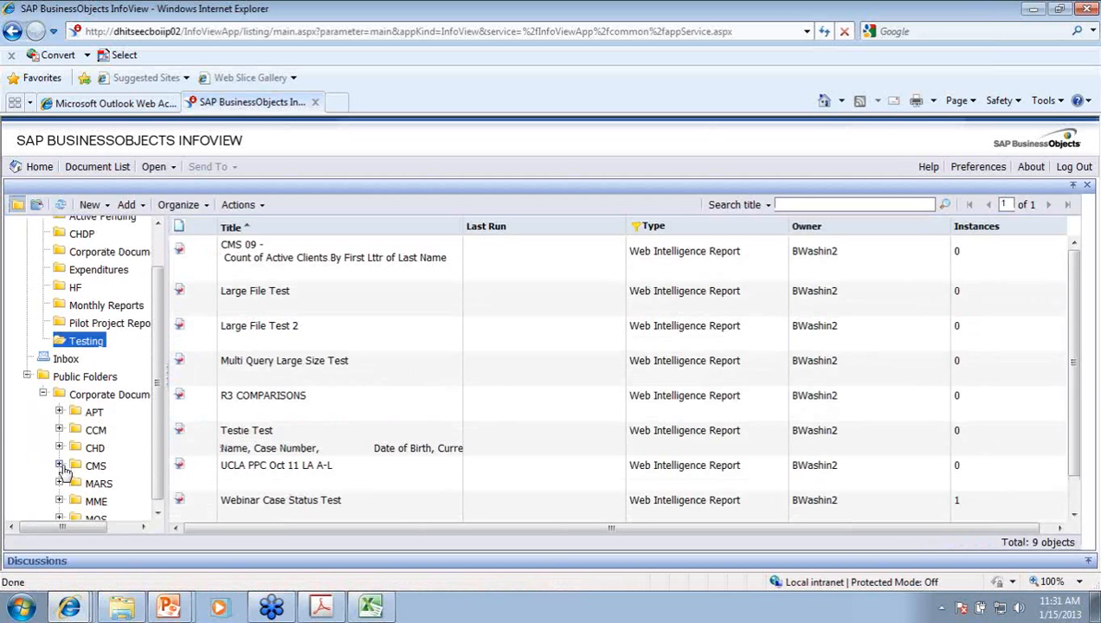
left_click(58, 466)
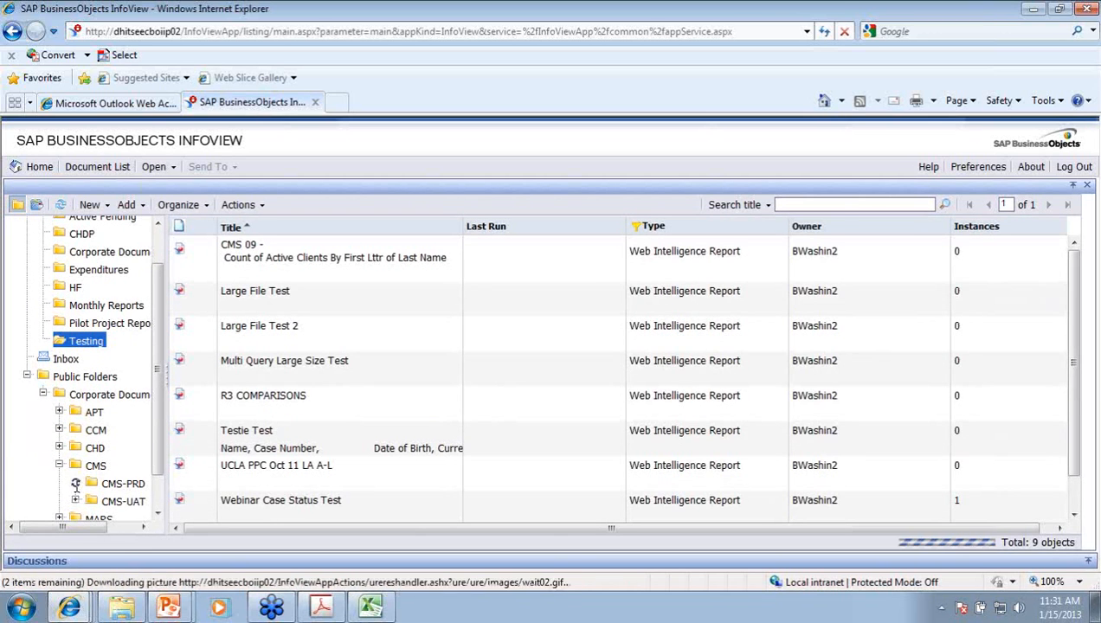
Step: Open the CMS-PRD Eligibility folder, browse its 23 reports, and expand the CHD folder
left_click(75, 484)
left_click(134, 517)
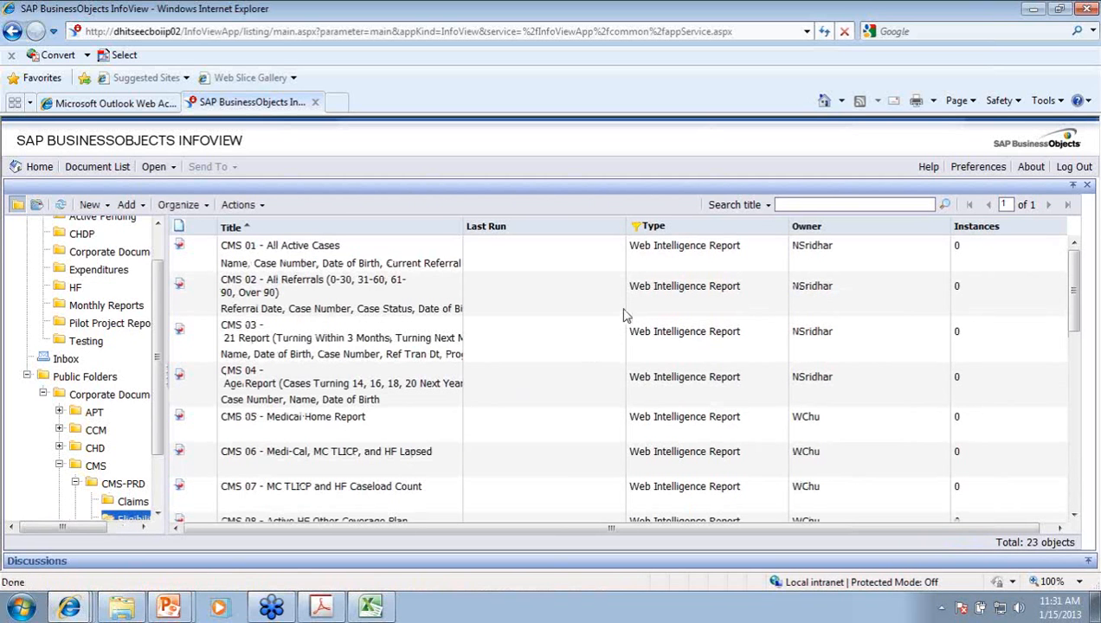
scroll(621, 320, "down", 10)
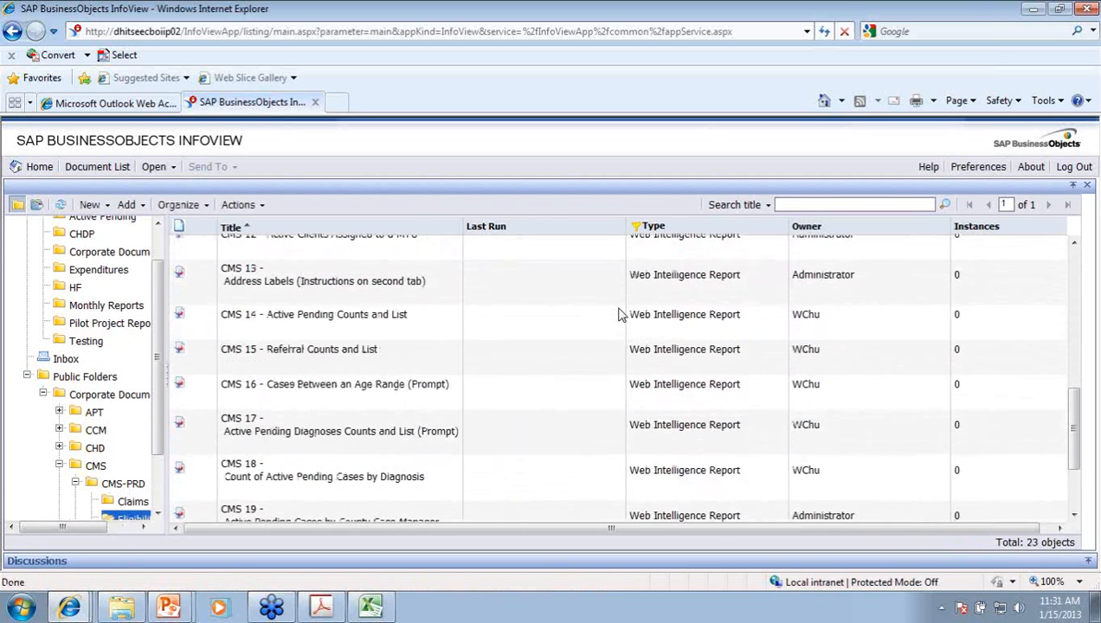
scroll(641, 319, "up", 10)
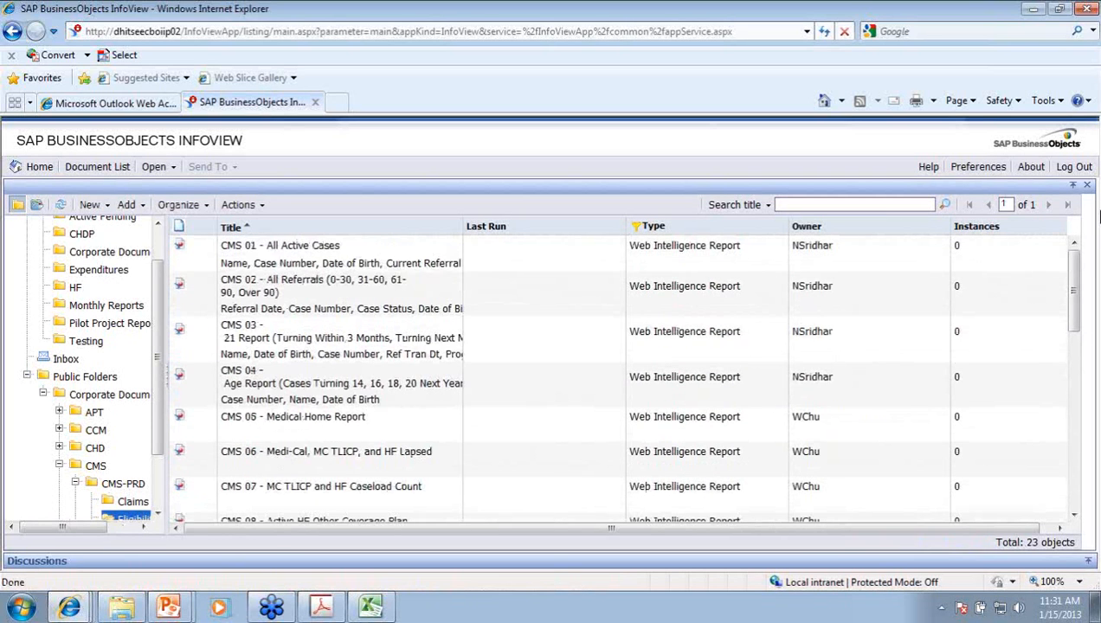
scroll(161, 443, "down", 2)
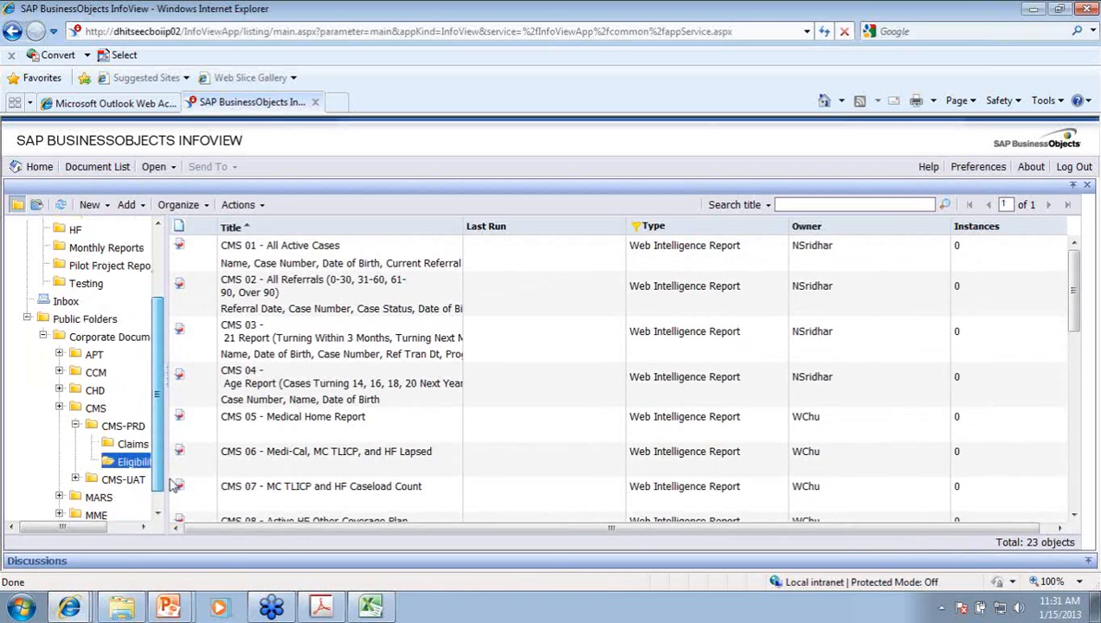
scroll(448, 443, "down", 10)
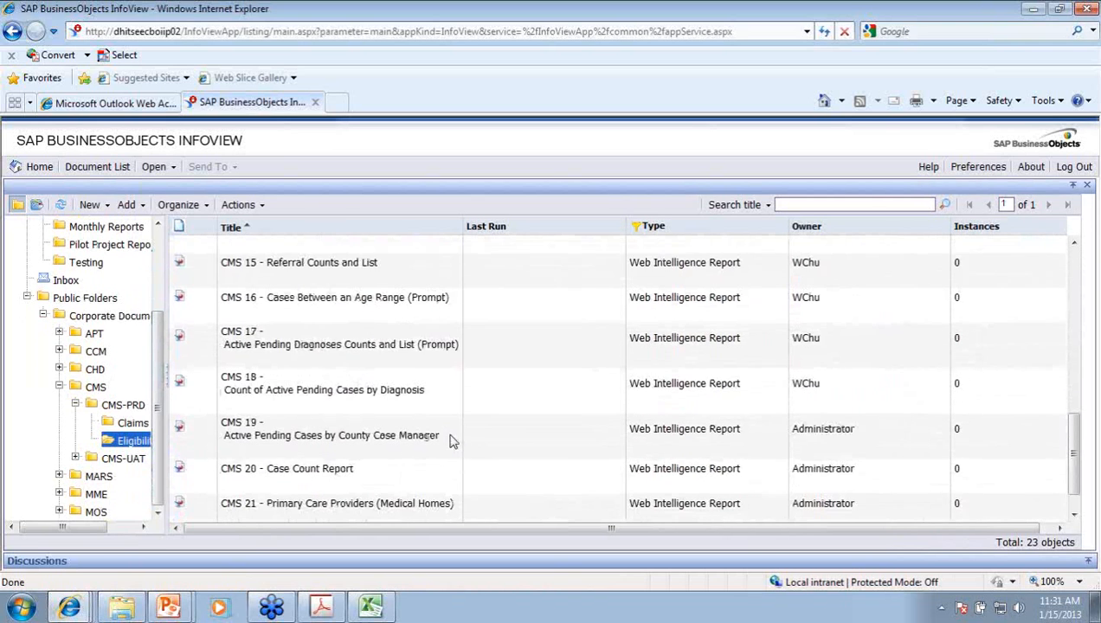
scroll(455, 441, "up", 10)
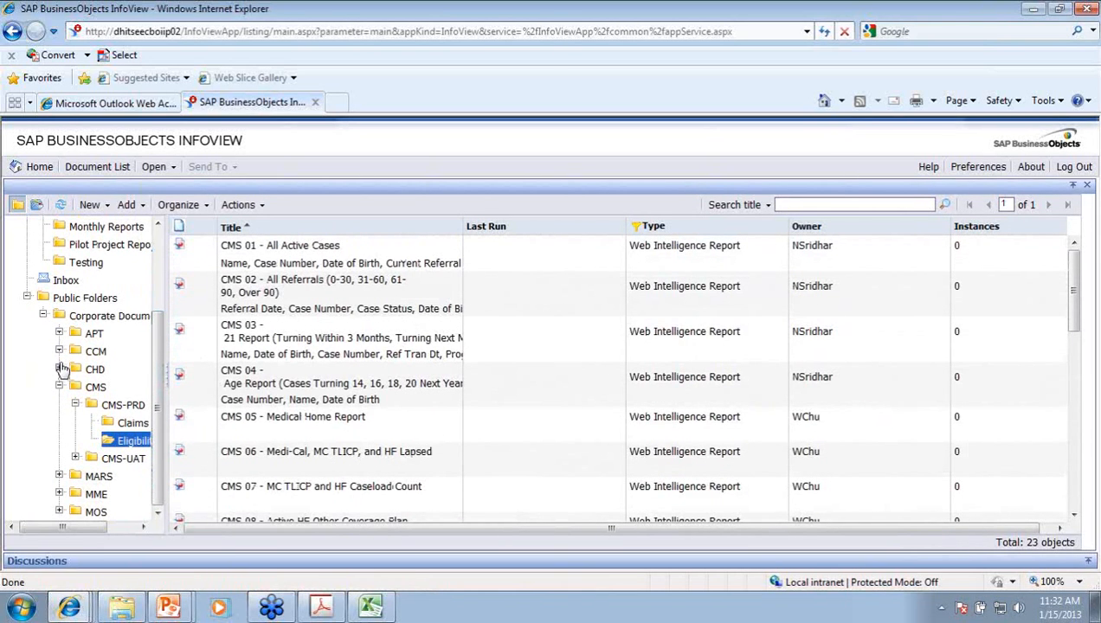
left_click(59, 370)
Step: Open the CHD-PRD folder and bring up actions for the 1020 CHDP Monthly Summary report
left_click(76, 388)
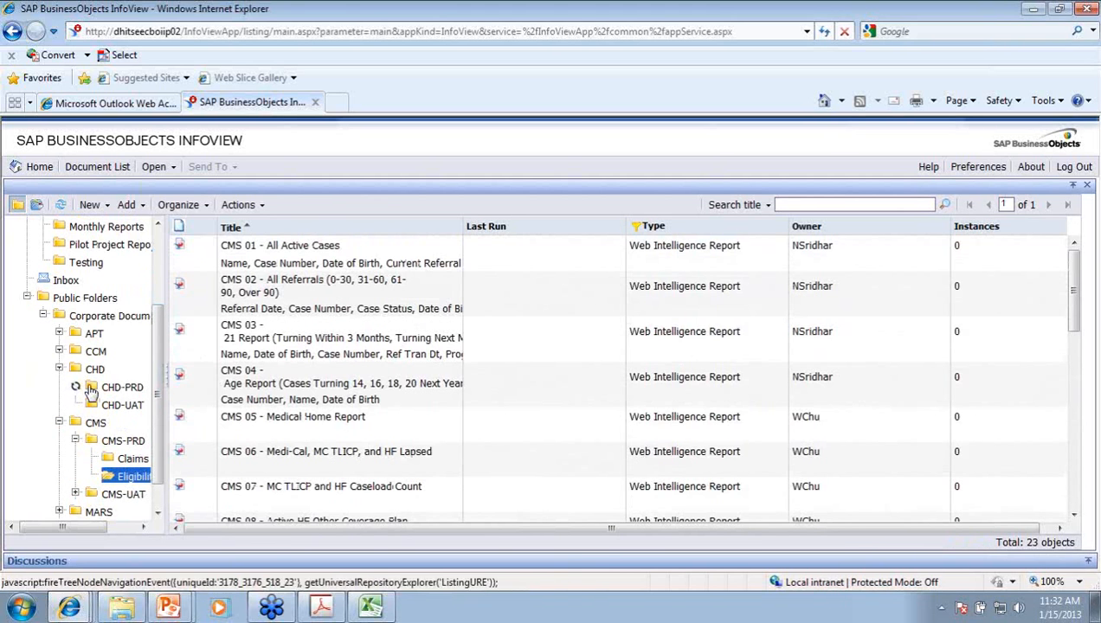
left_click(119, 388)
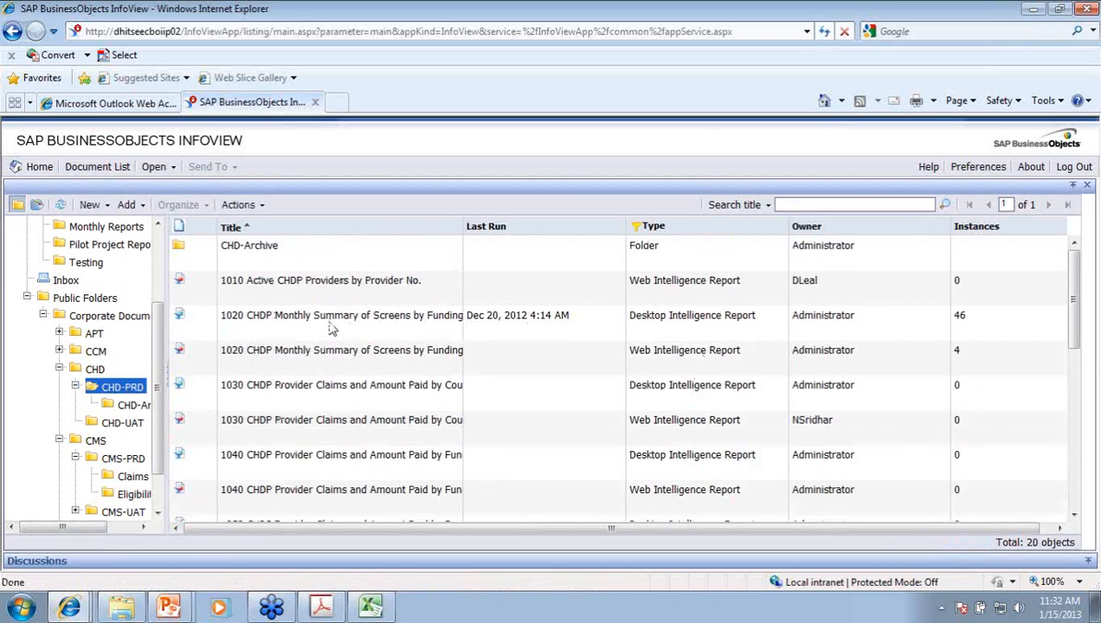
right_click(332, 327)
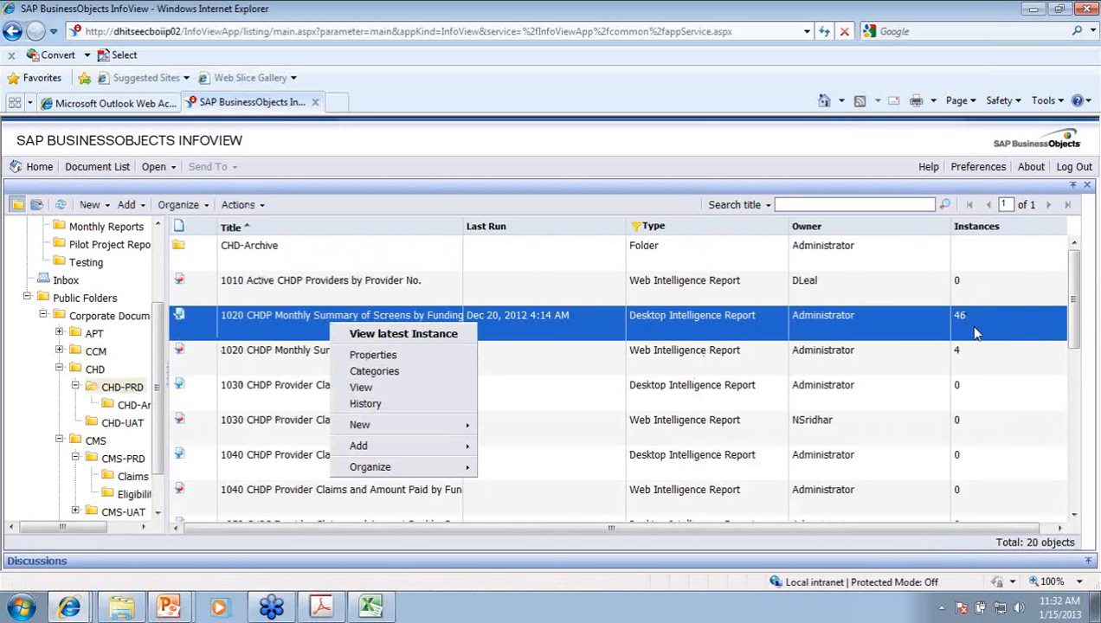
left_click(902, 362)
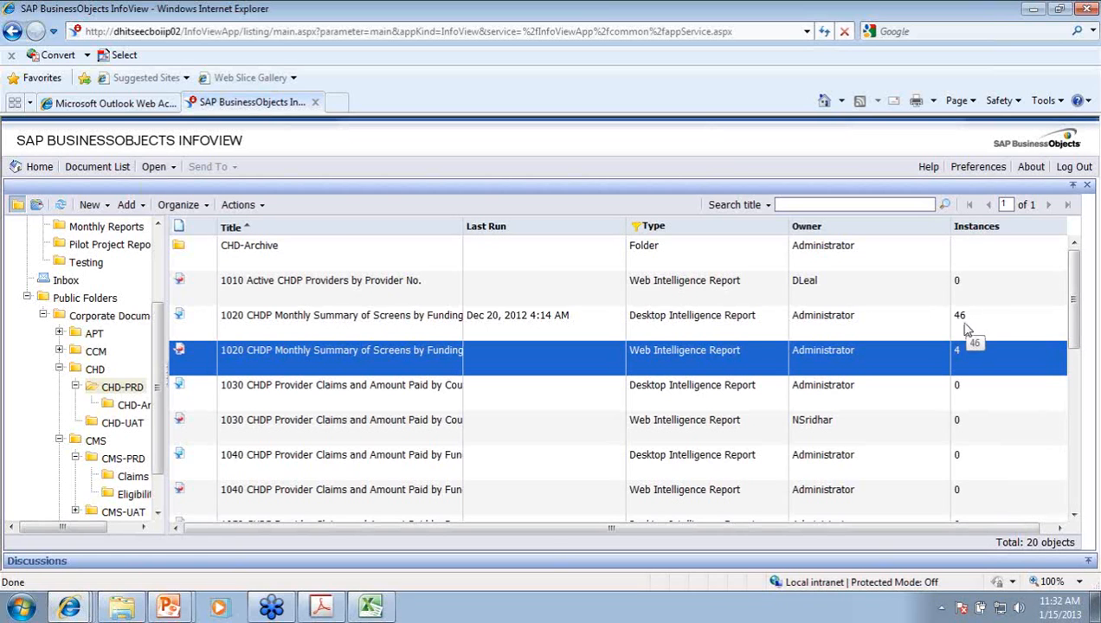
left_click(814, 318)
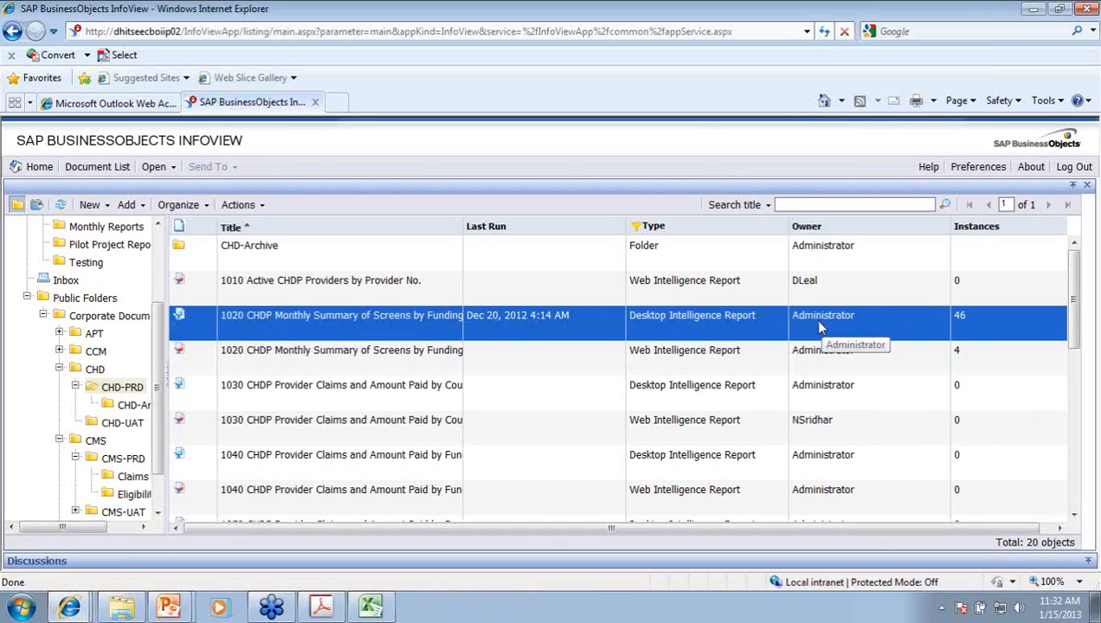
right_click(467, 336)
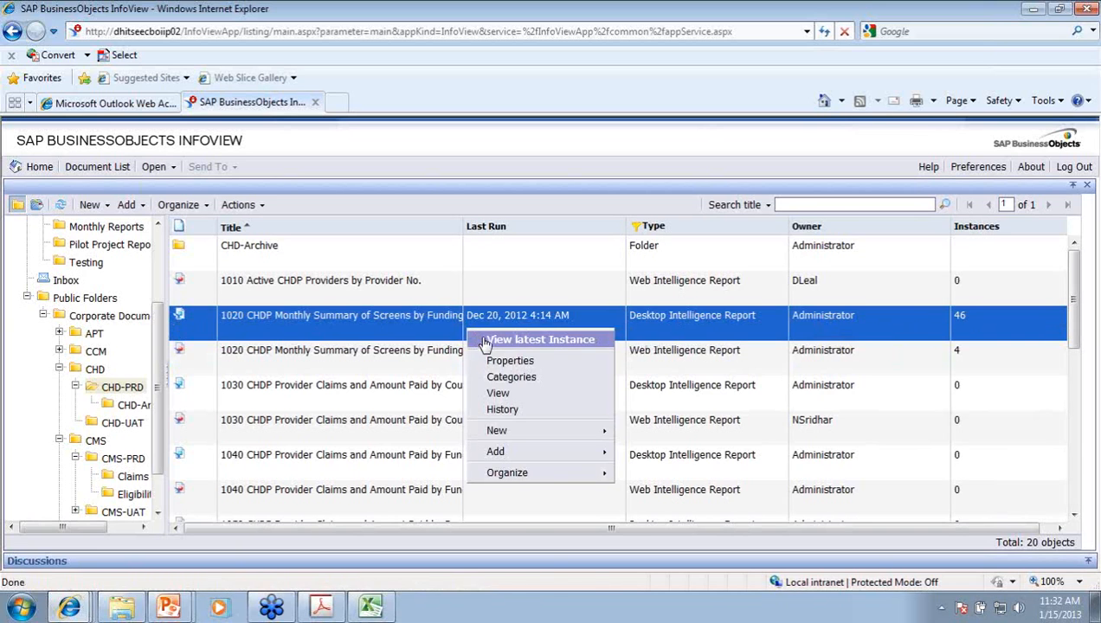
Step: Show the run history of 1020 CHDP Monthly Summary of Screens by Funding Source
left_click(516, 412)
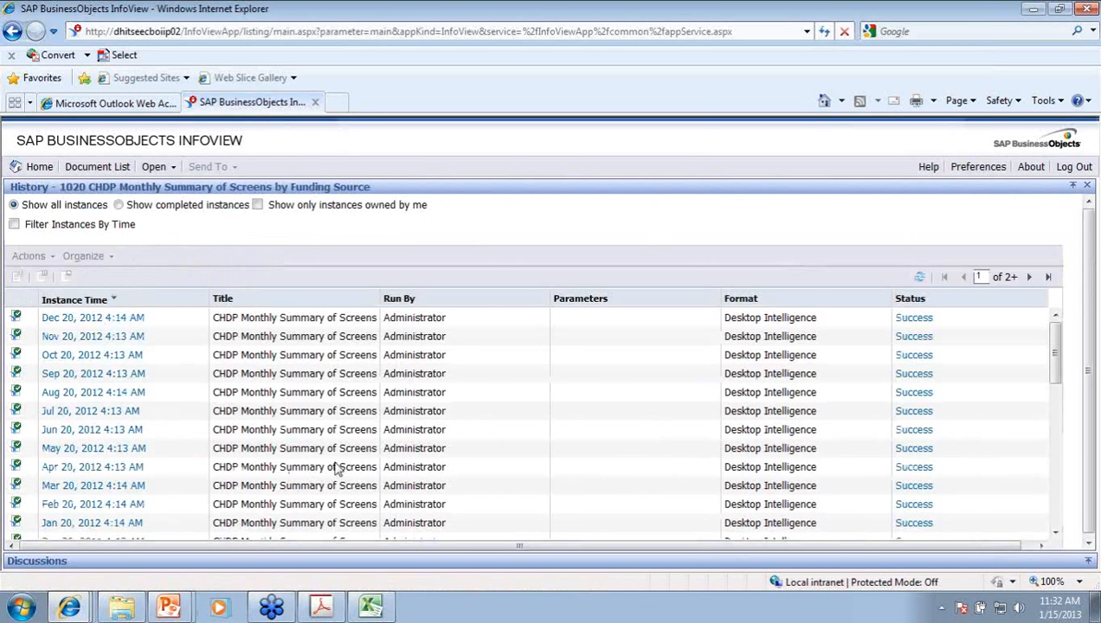
scroll(364, 459, "down", 2)
scroll(364, 459, "down", 10)
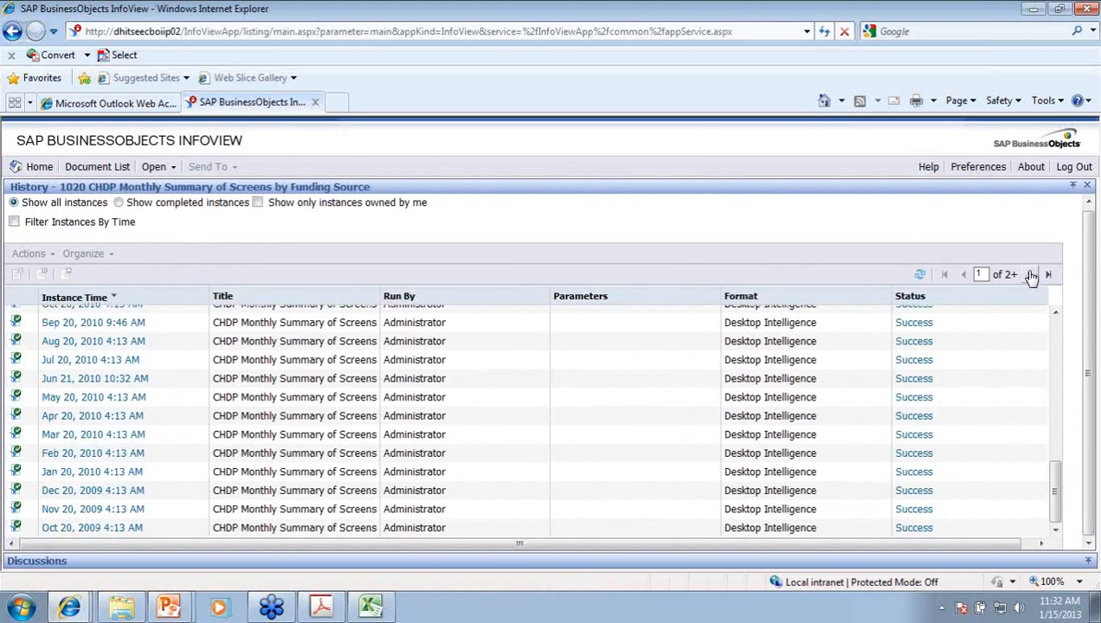
Step: Page through both pages of monthly Success instances, returning to page 1
left_click(1029, 276)
left_click(1031, 276)
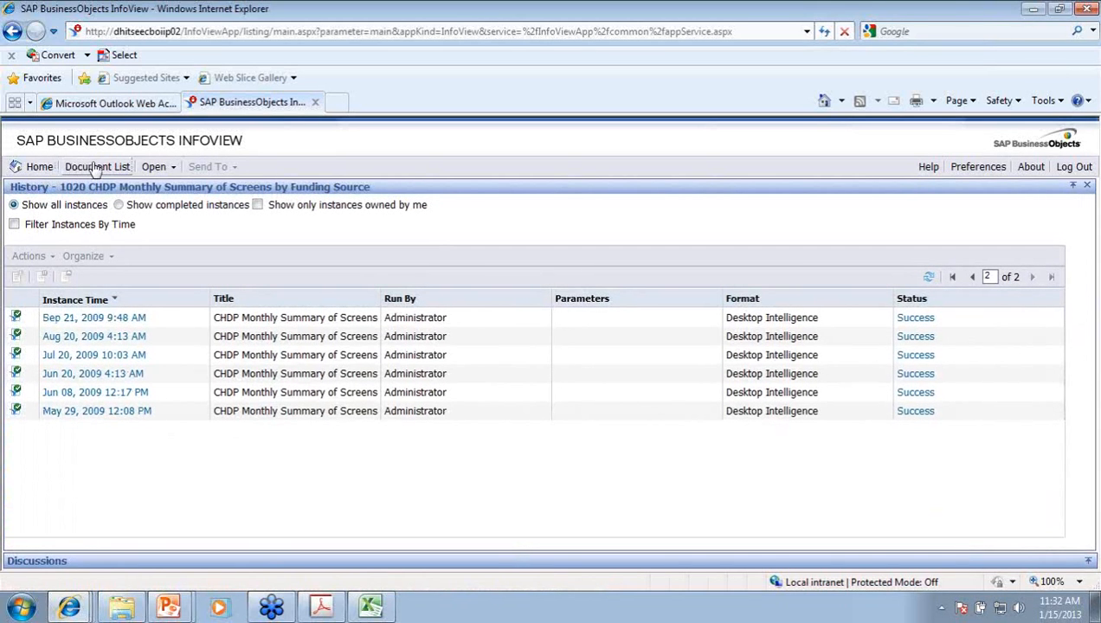
left_click(973, 278)
scroll(987, 364, "down", 5)
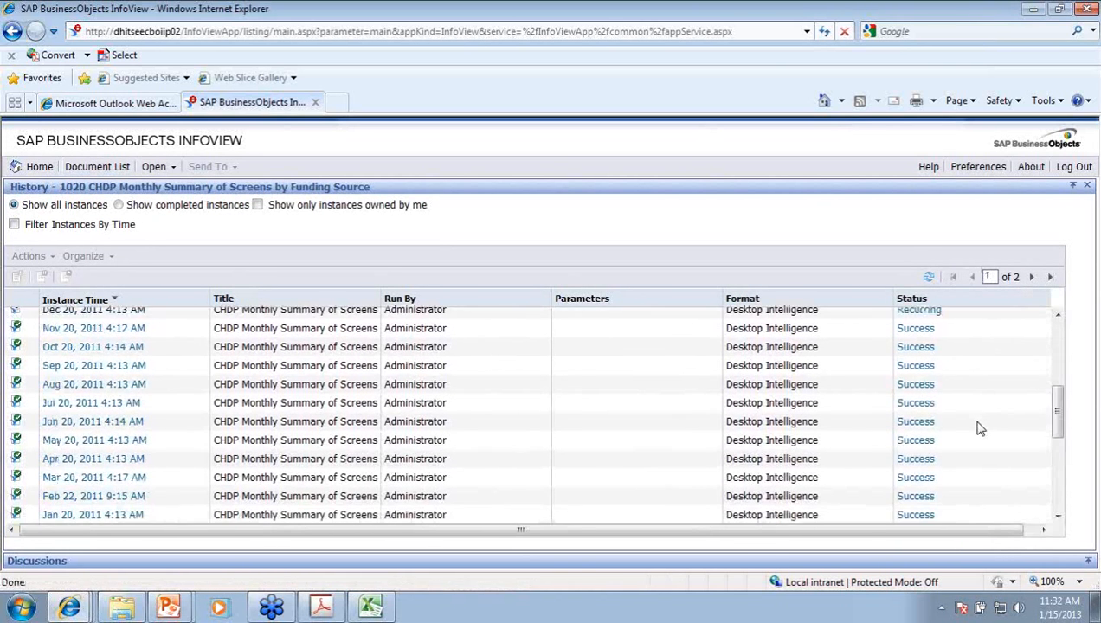
scroll(978, 422, "down", 5)
scroll(983, 421, "up", 3)
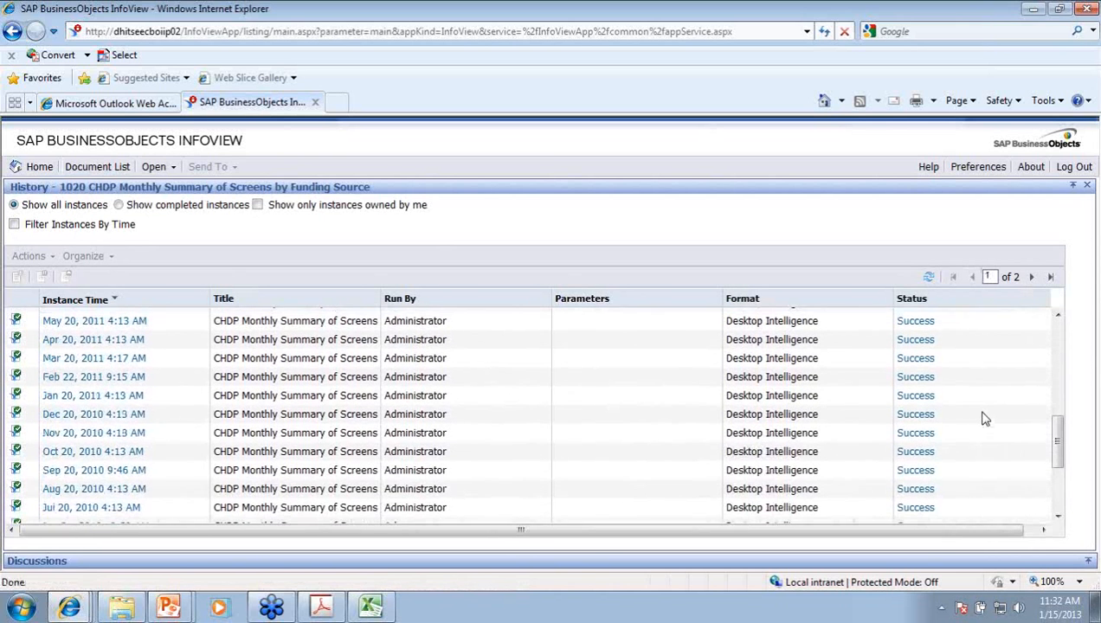
scroll(984, 419, "up", 6)
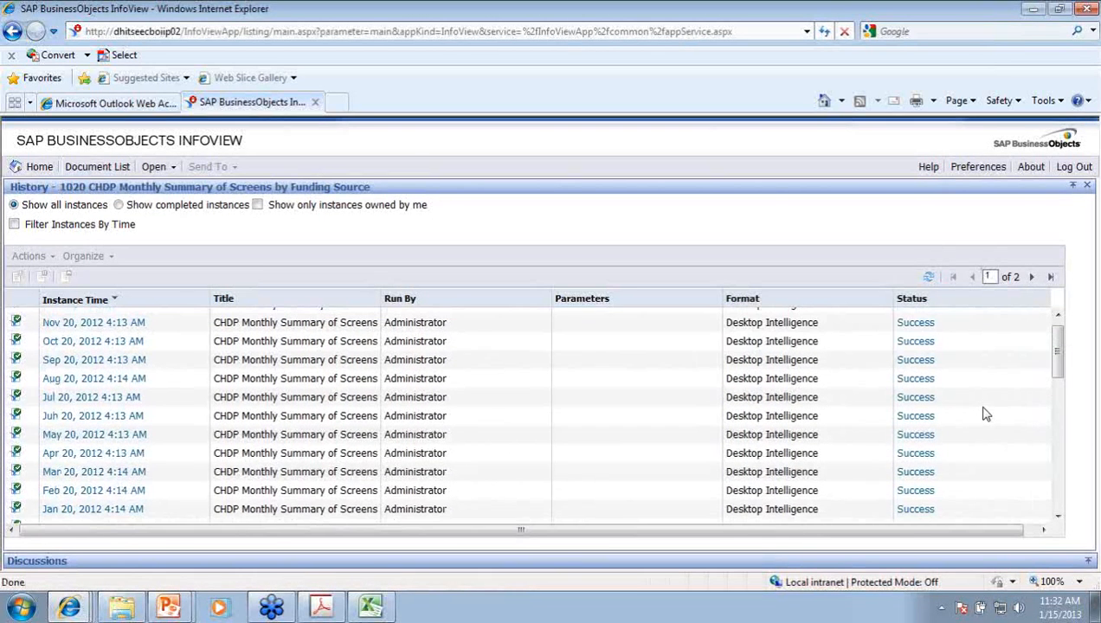
scroll(985, 414, "down", 2)
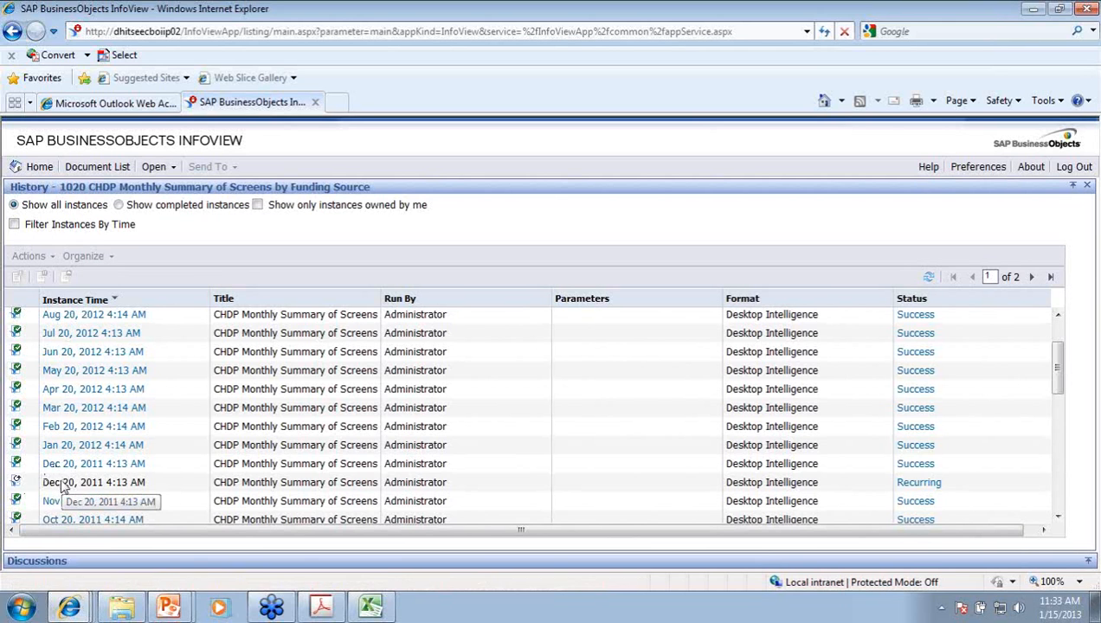
scroll(1017, 338, "up", 2)
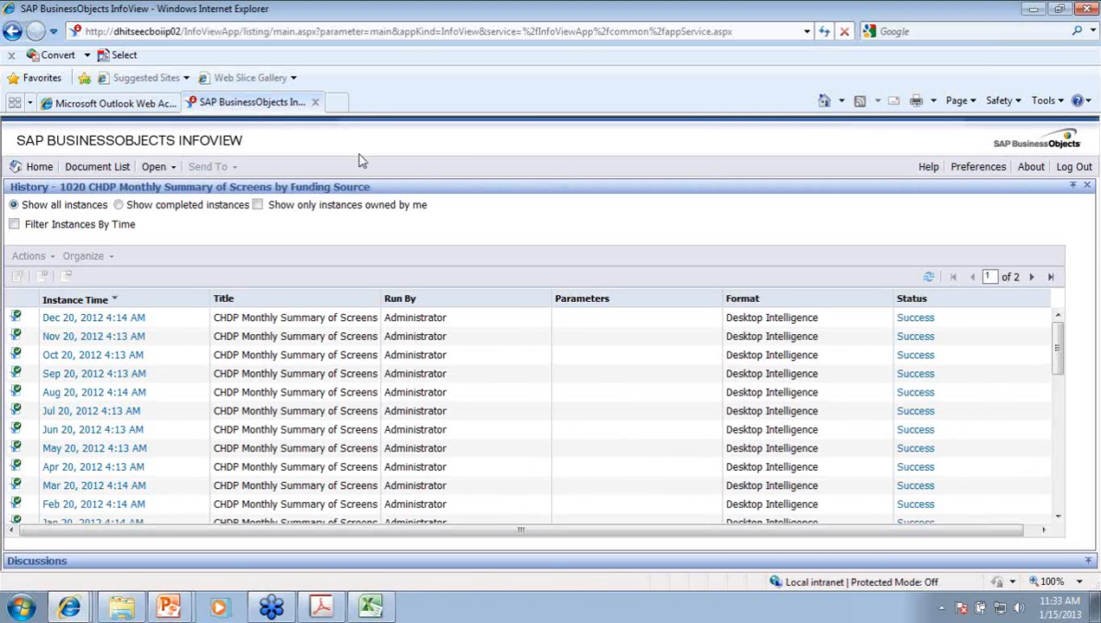
Step: Go back to the CHD-PRD Document List and reveal the CMS folders in the tree
left_click(76, 173)
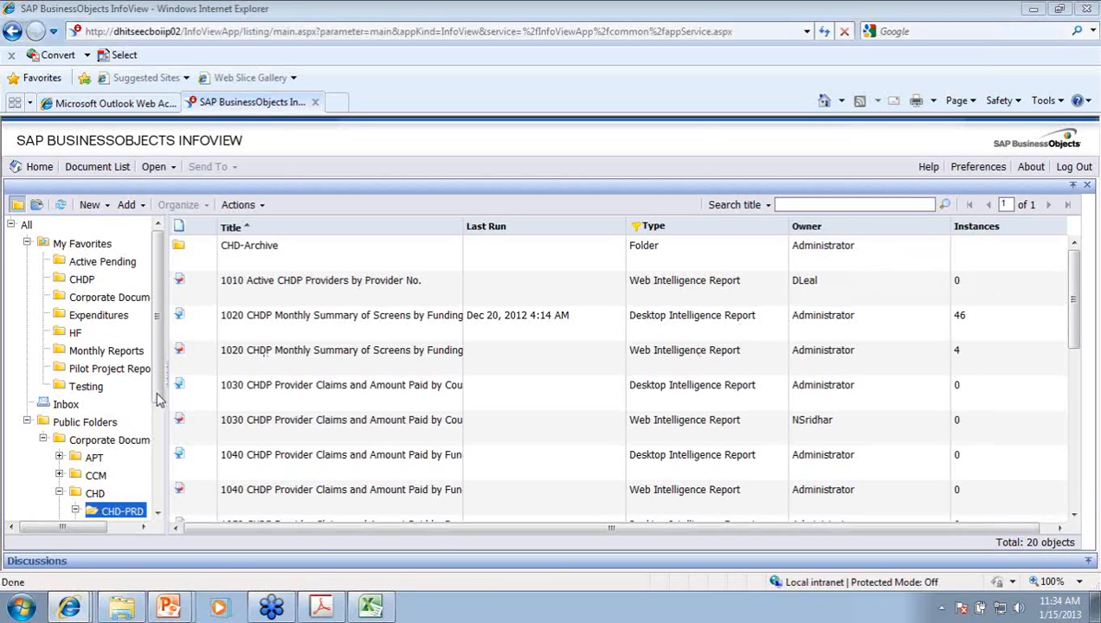
scroll(148, 450, "down", 3)
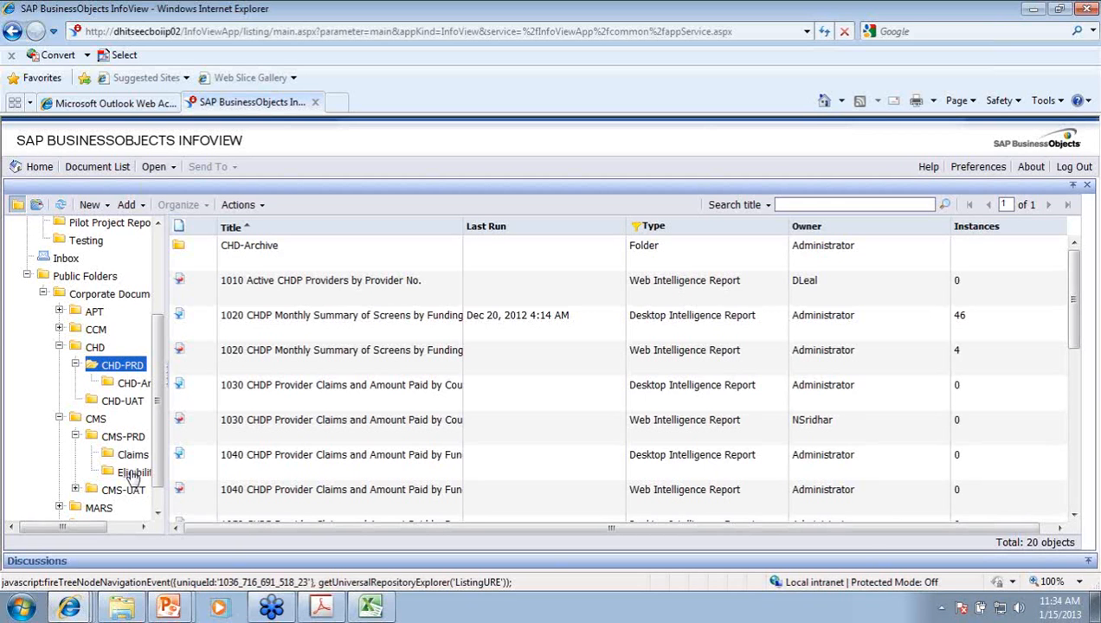
Step: Copy CMS 01 - All Active Cases from the CMS-PRD Eligibility folder via Organize > Copy
left_click(132, 474)
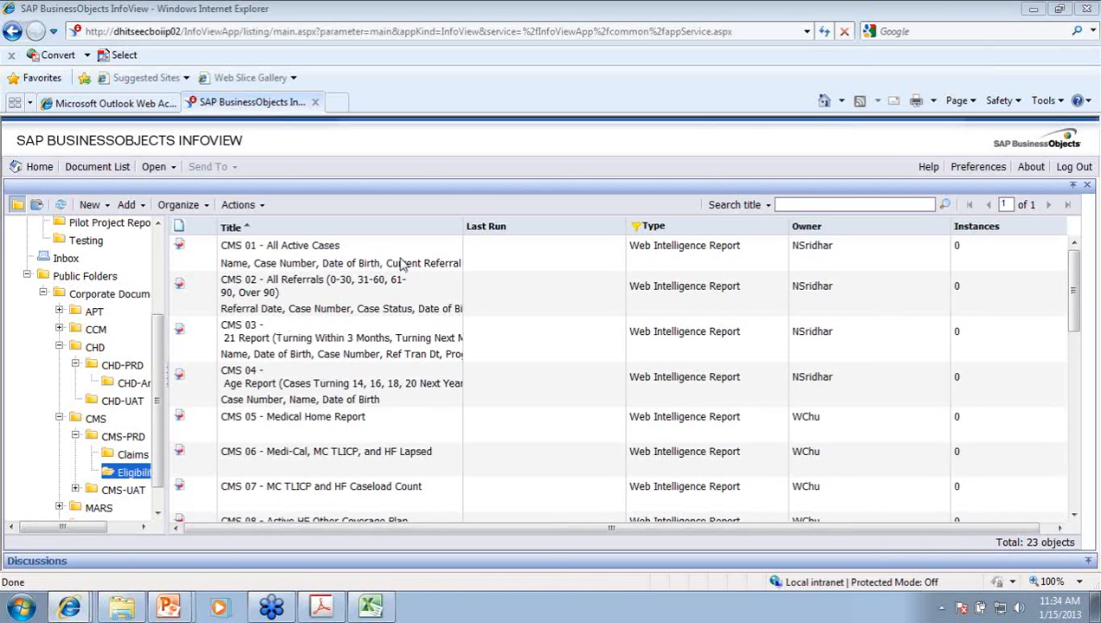
double_click(337, 262)
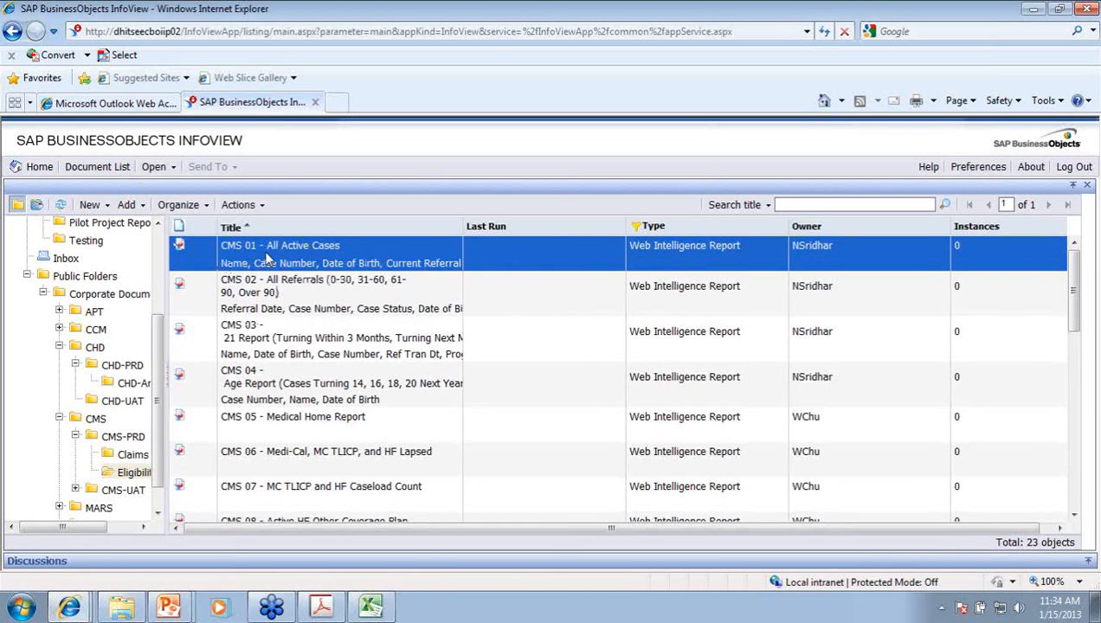
left_click(208, 208)
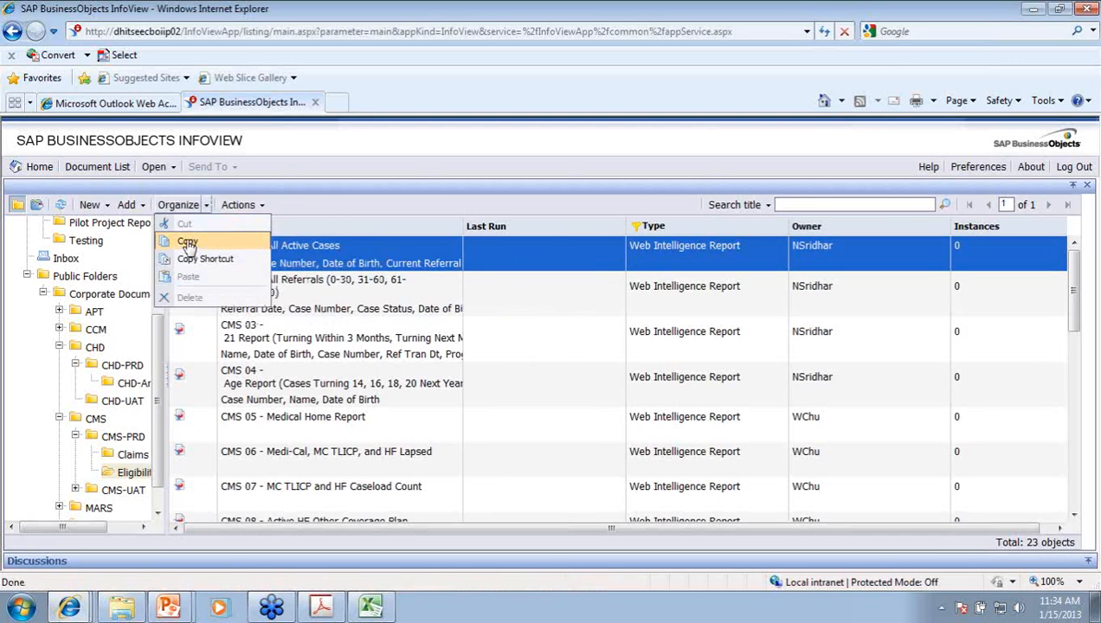
left_click(188, 244)
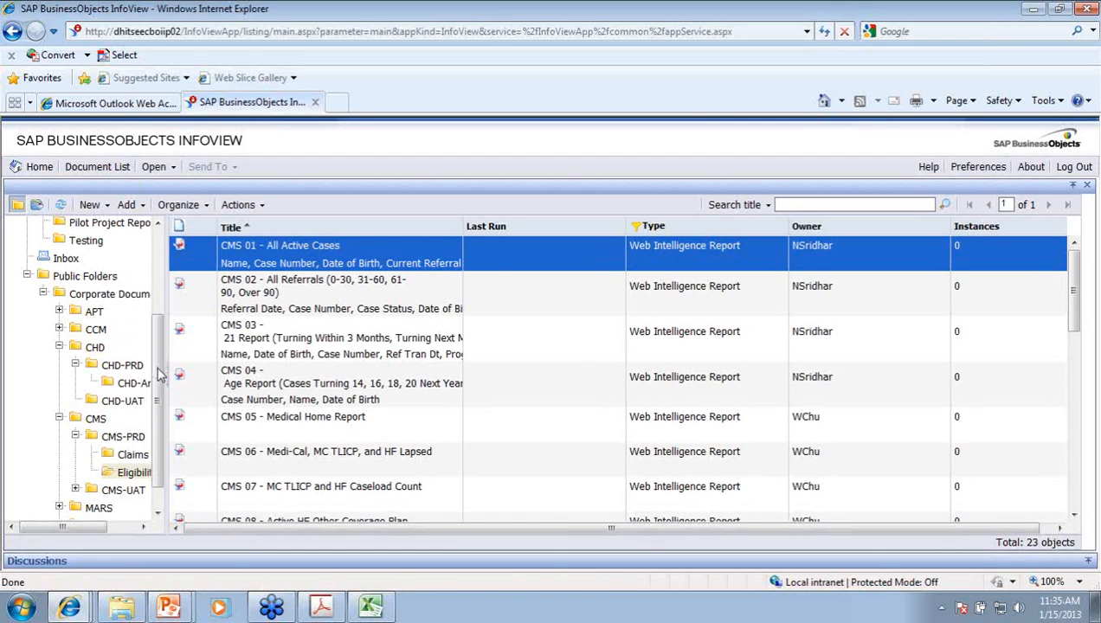
scroll(158, 372, "up", 5)
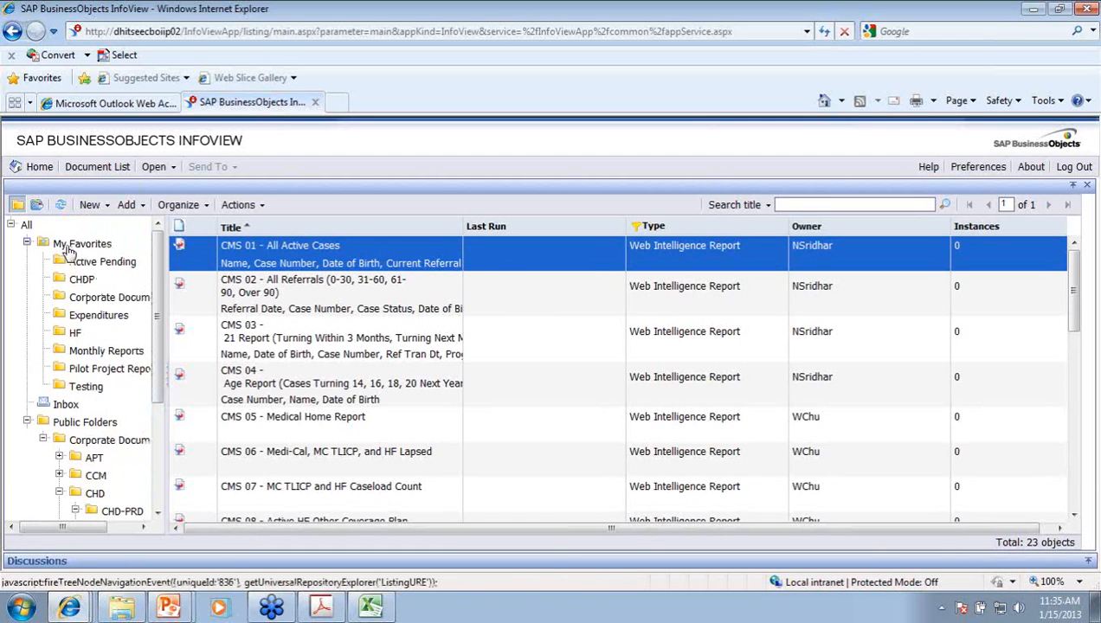
Step: Paste the CMS 01 - All Active Cases copy into My Favorites > Testing
left_click(69, 245)
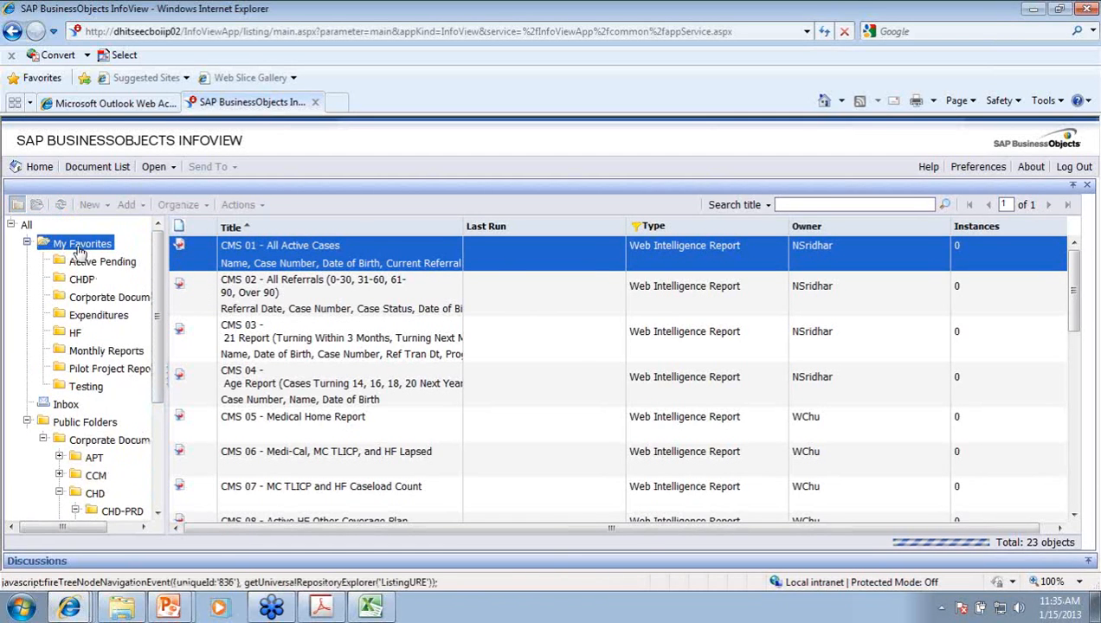
left_click(85, 386)
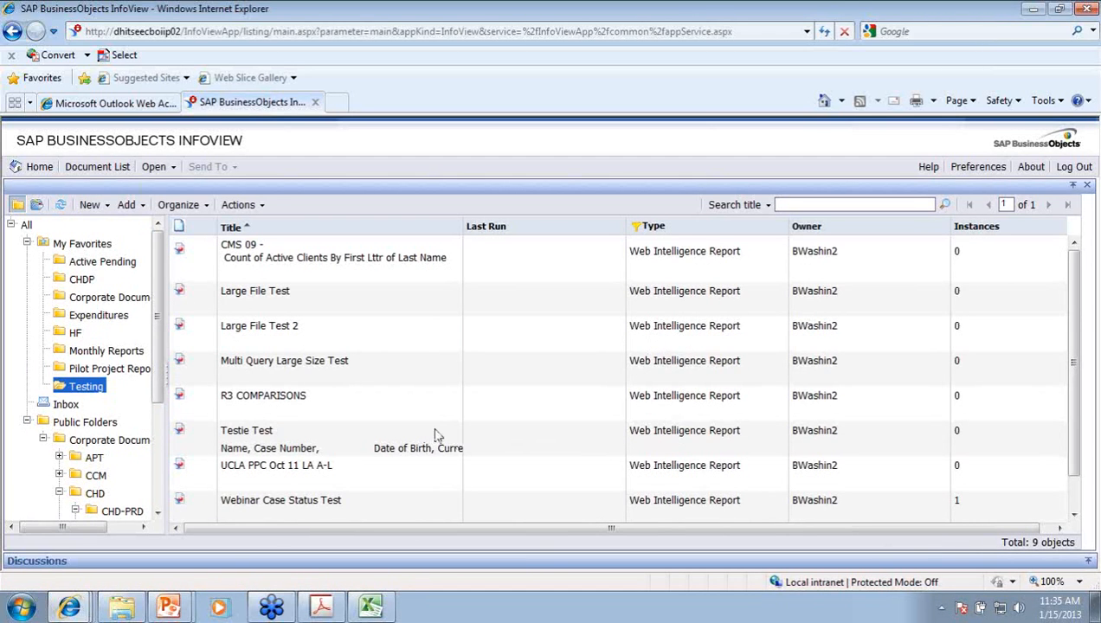
left_click(180, 205)
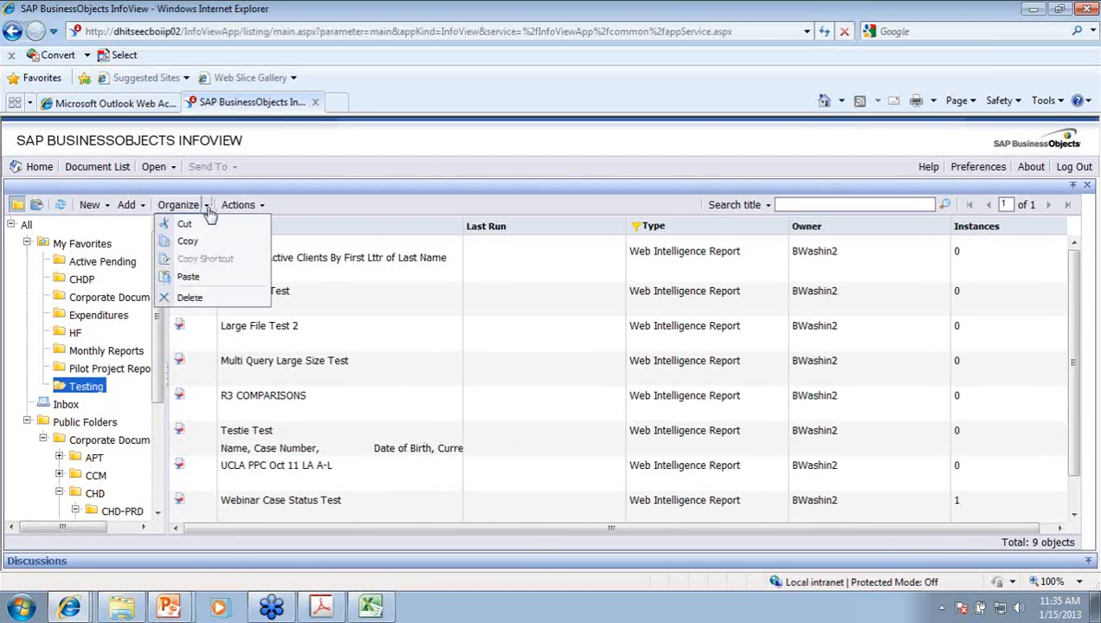
left_click(197, 277)
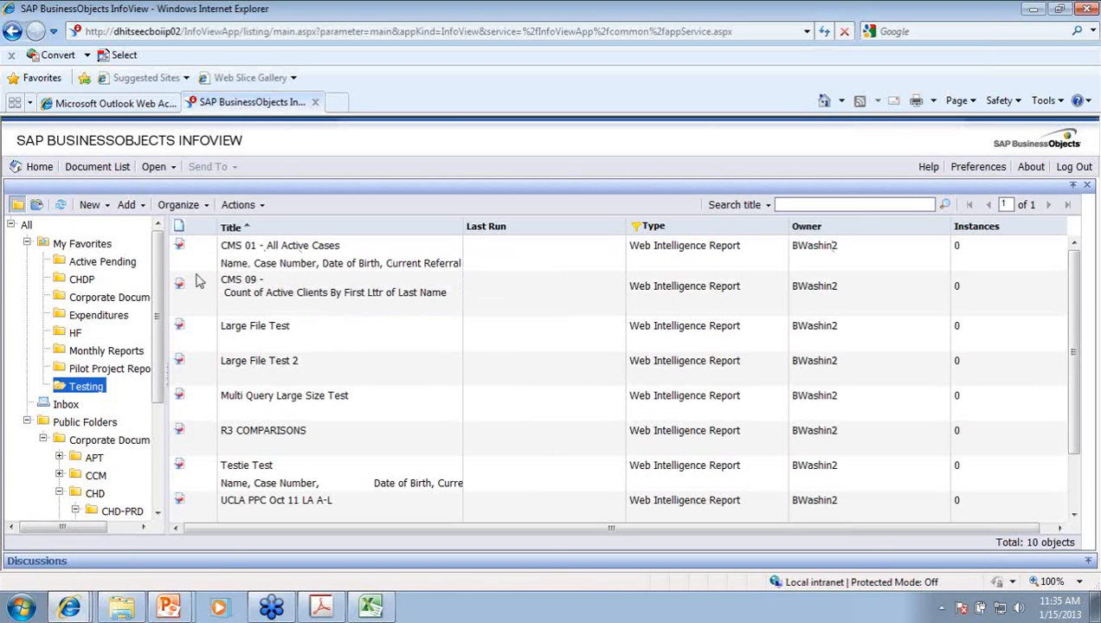
scroll(130, 494, "down", 3)
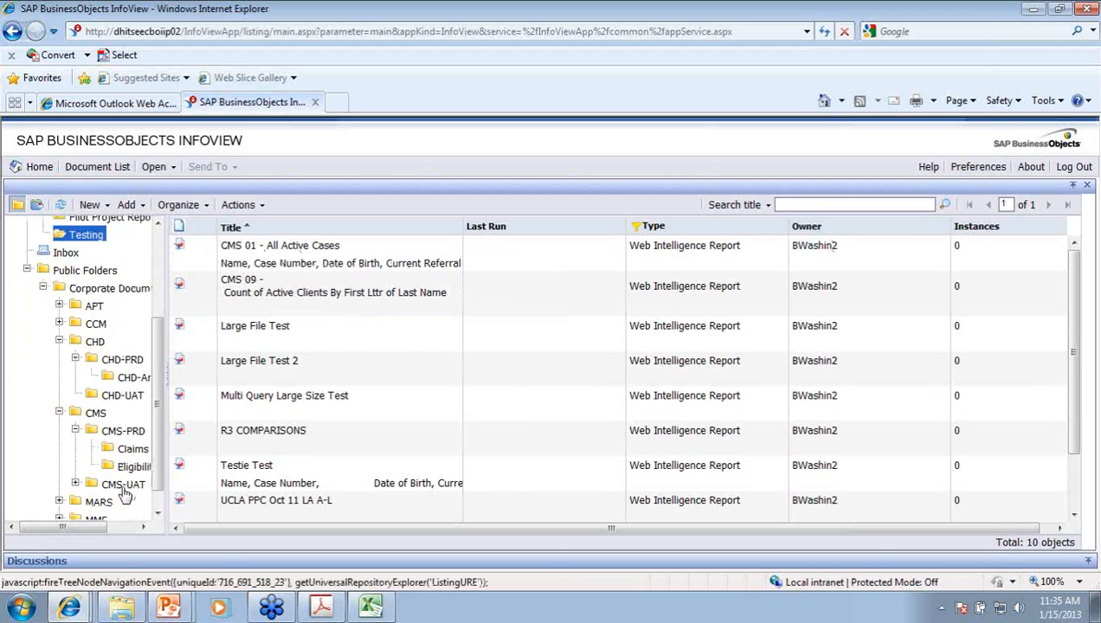
scroll(128, 468, "down", 1)
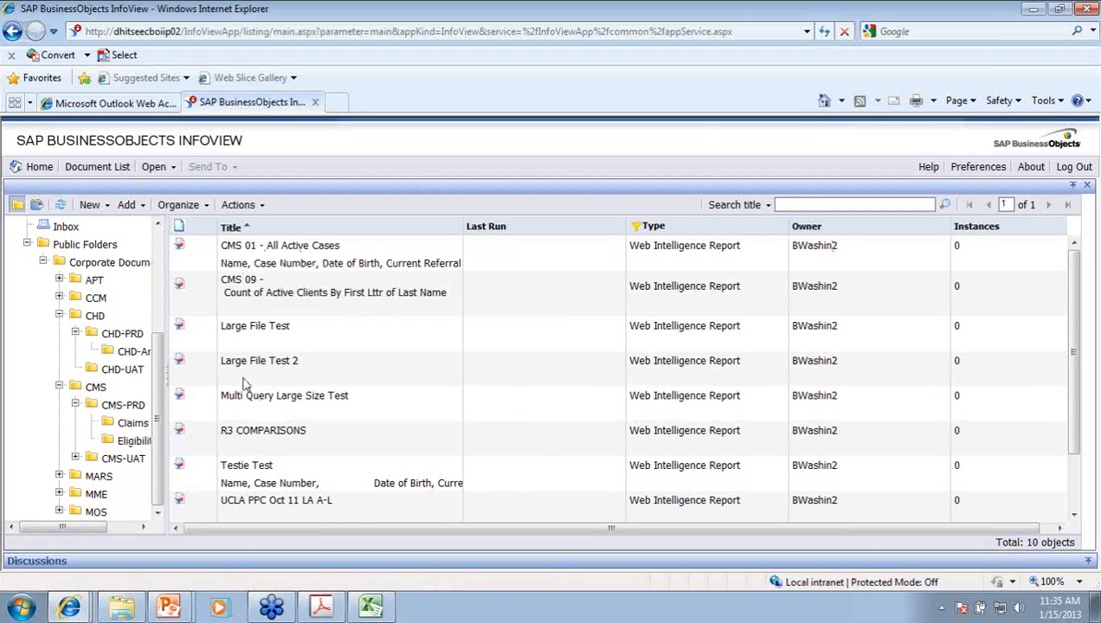
scroll(121, 290, "up", 5)
left_click(77, 244)
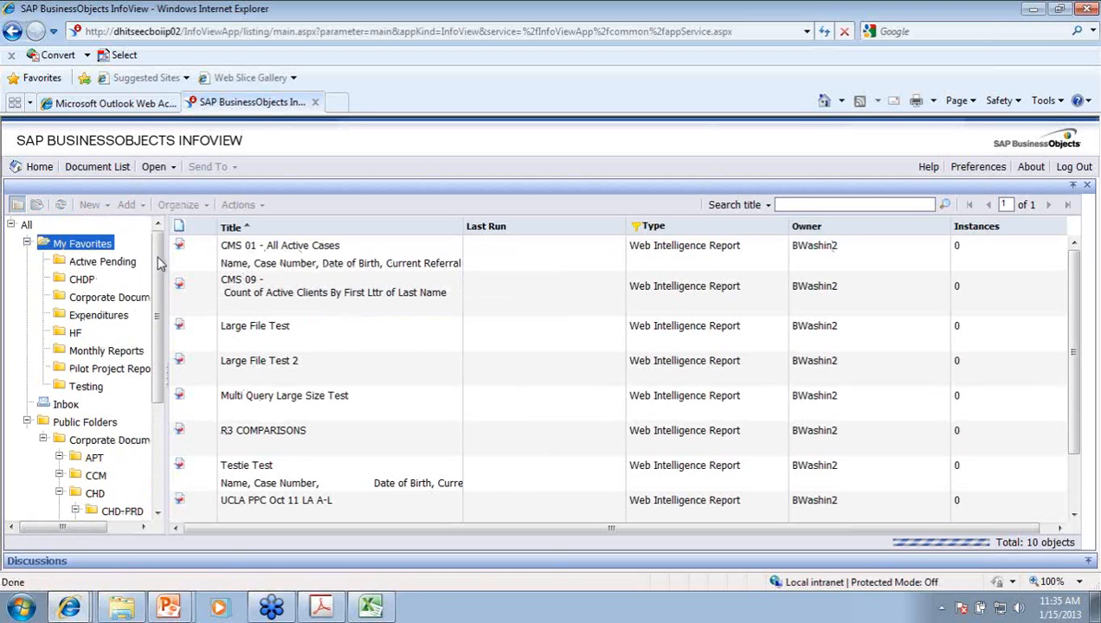